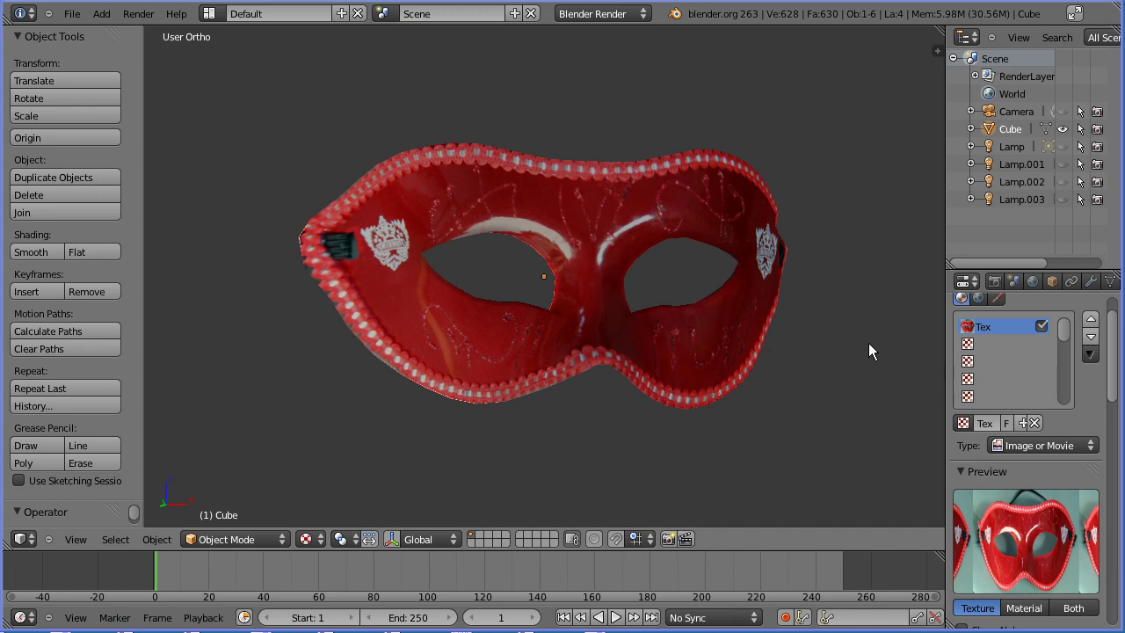
Examine the finished mask model from the front and its mesh topology in Edit Mode
middle_drag(869, 343, 821, 353)
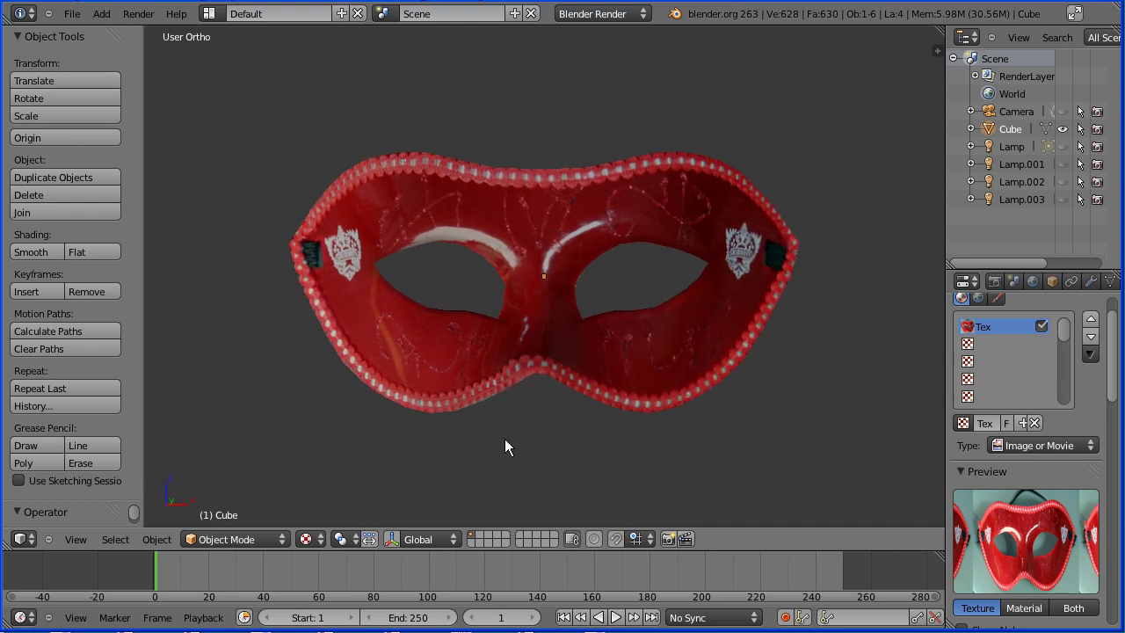
click(236, 539)
click(251, 500)
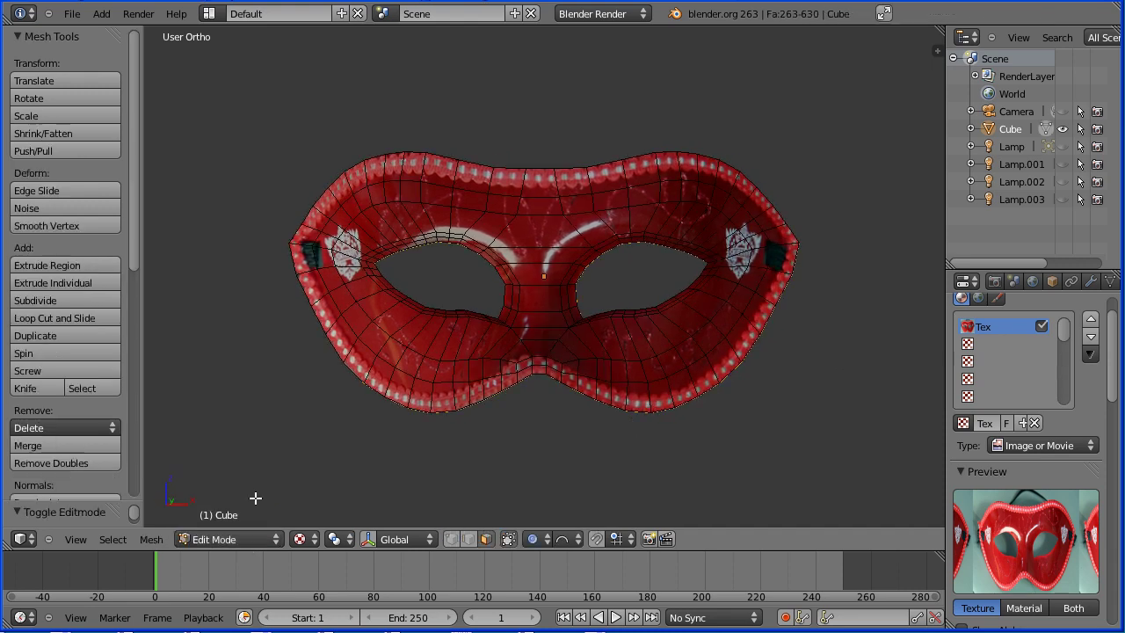
key(a)
key(a)
Start a new scene by reloading the start-up file
click(78, 19)
click(82, 31)
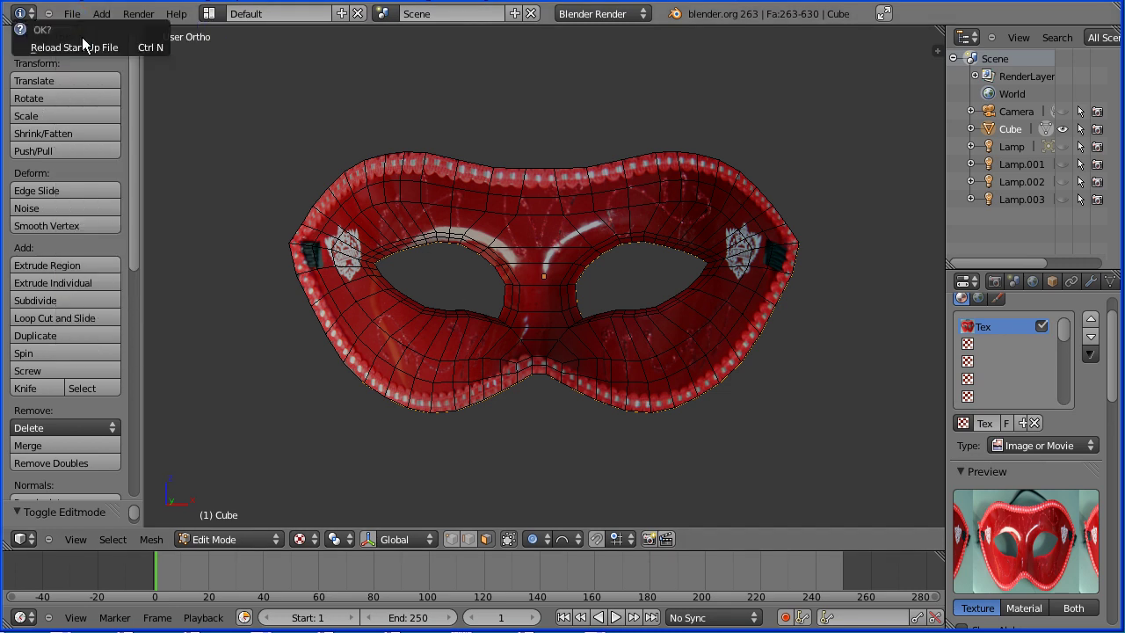
click(84, 43)
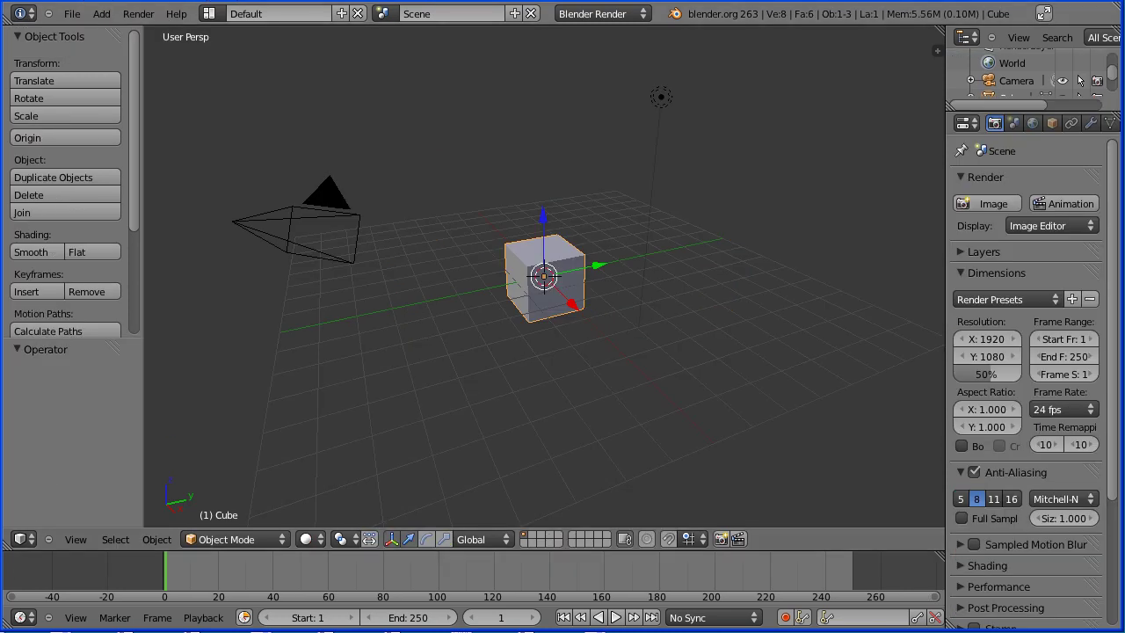
Enable background images for the 3D view and expand their settings to reach the empty image slot
click(937, 52)
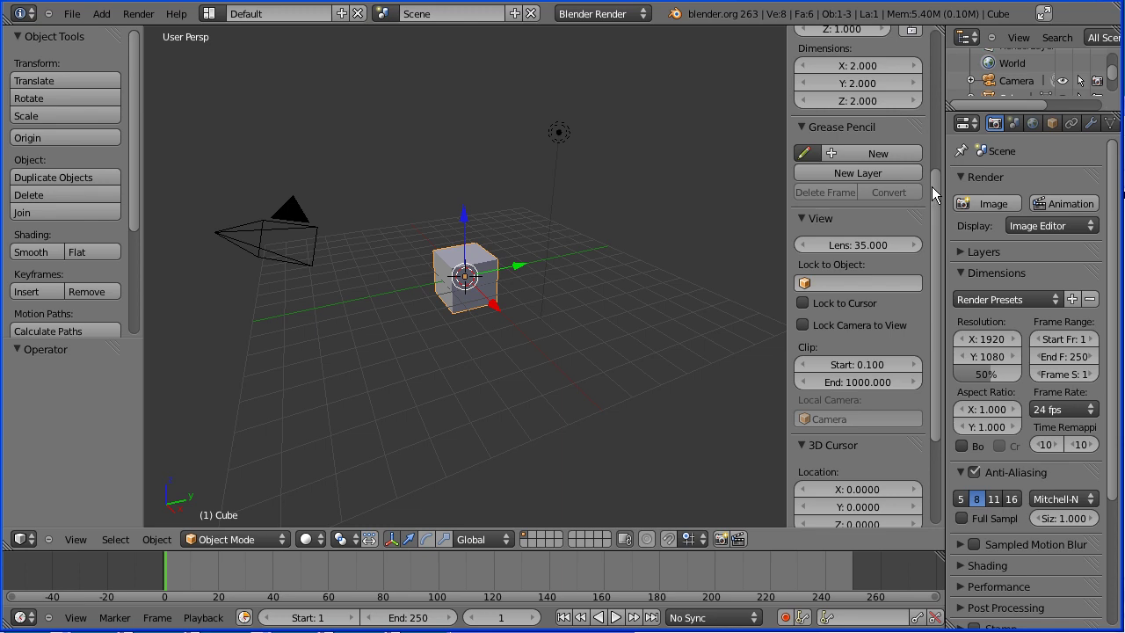
scroll(932, 249, down, 5)
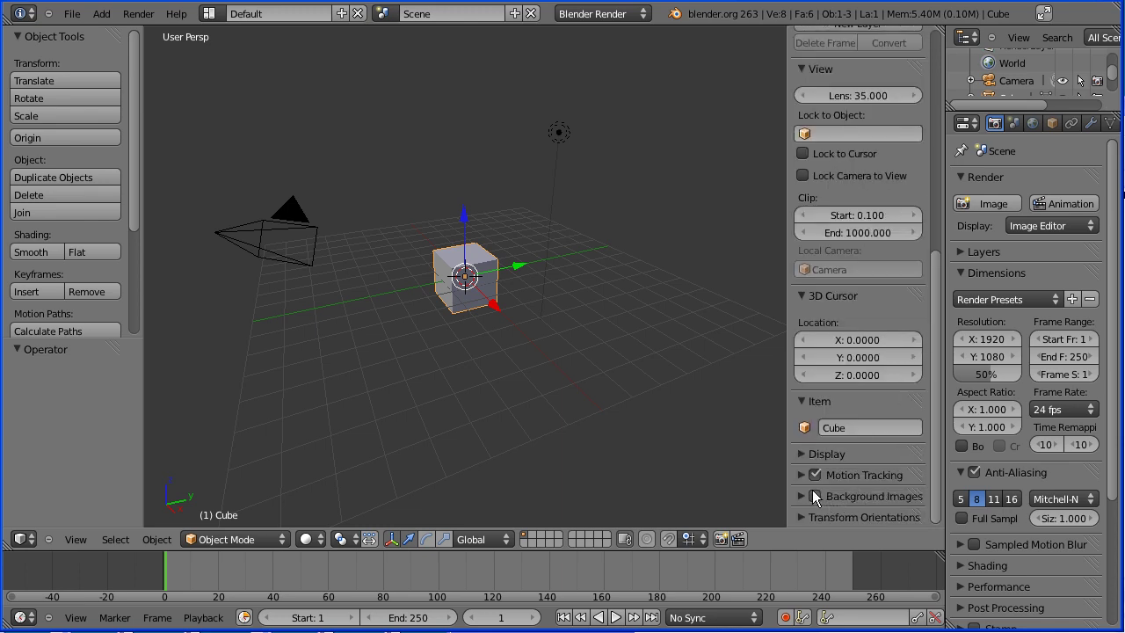
click(801, 495)
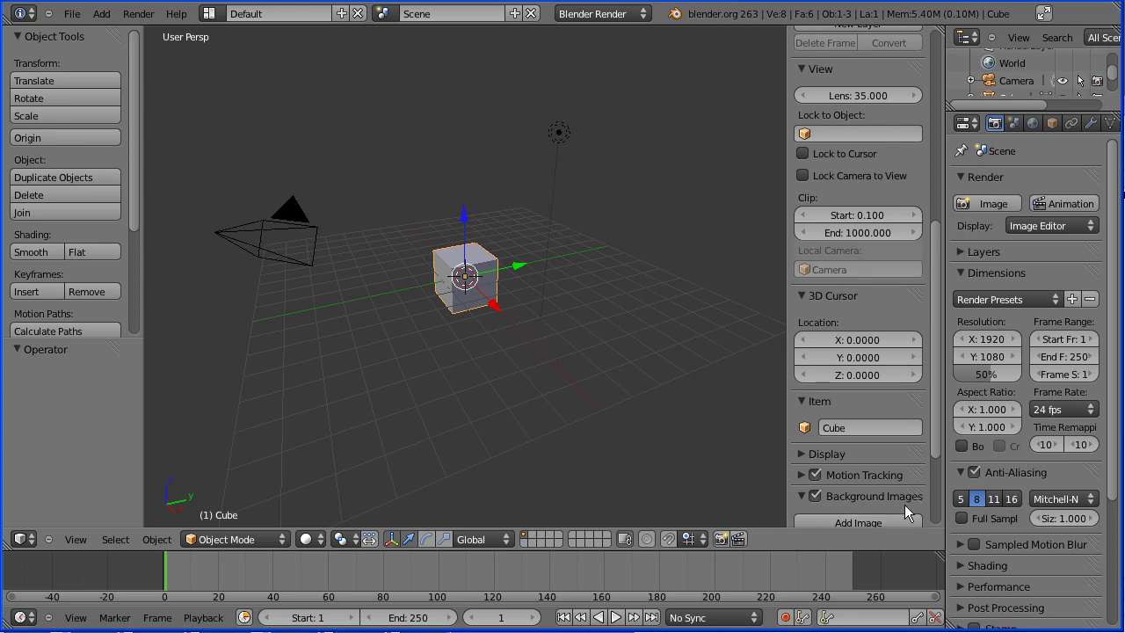
drag(936, 440, 934, 528)
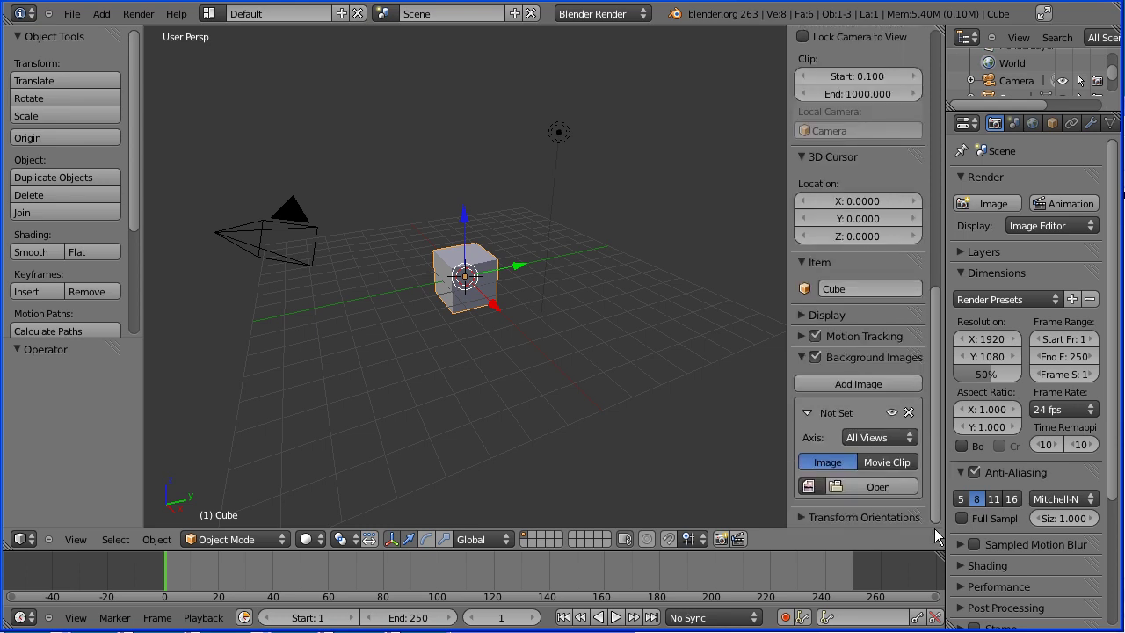
Load mask1small.jpg from the mask folder as the background image, then hide the view's properties region
click(878, 487)
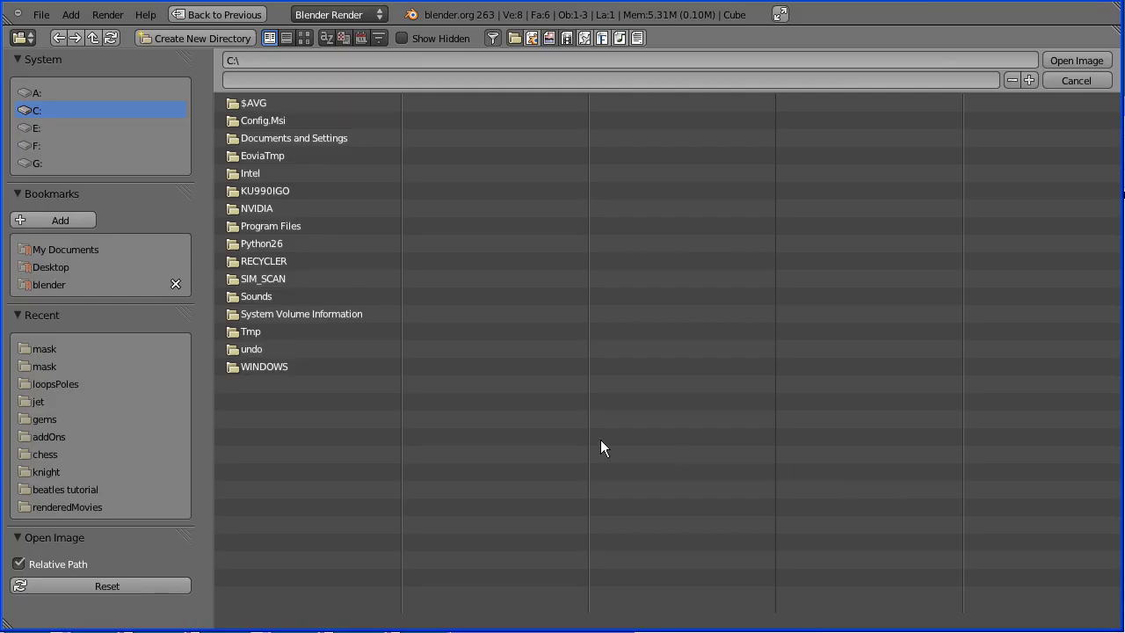
click(56, 349)
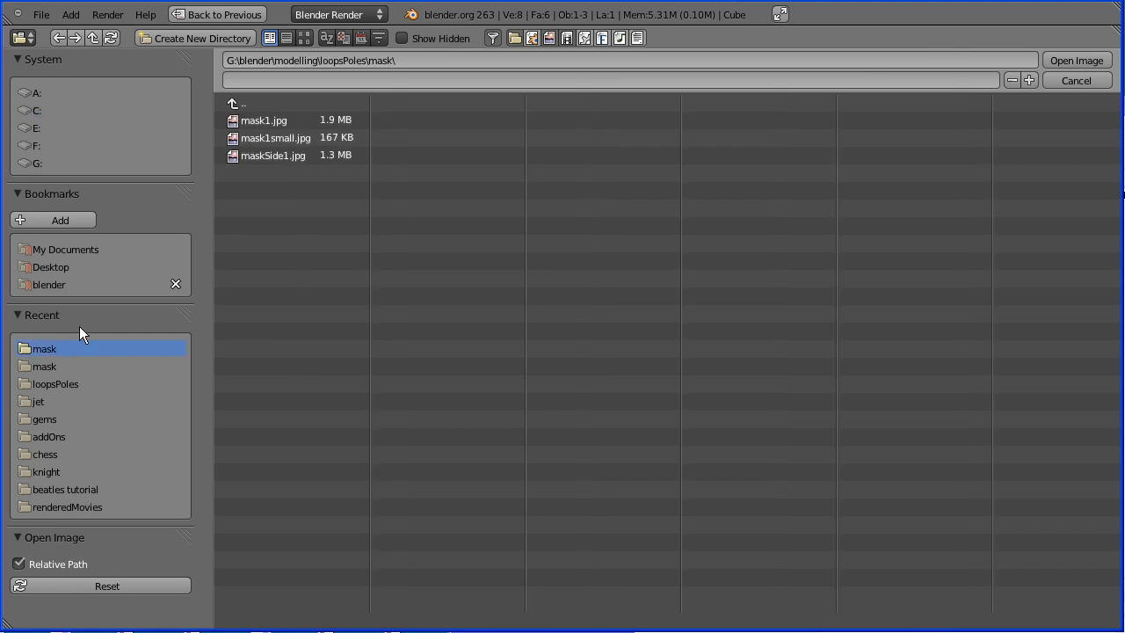
click(267, 140)
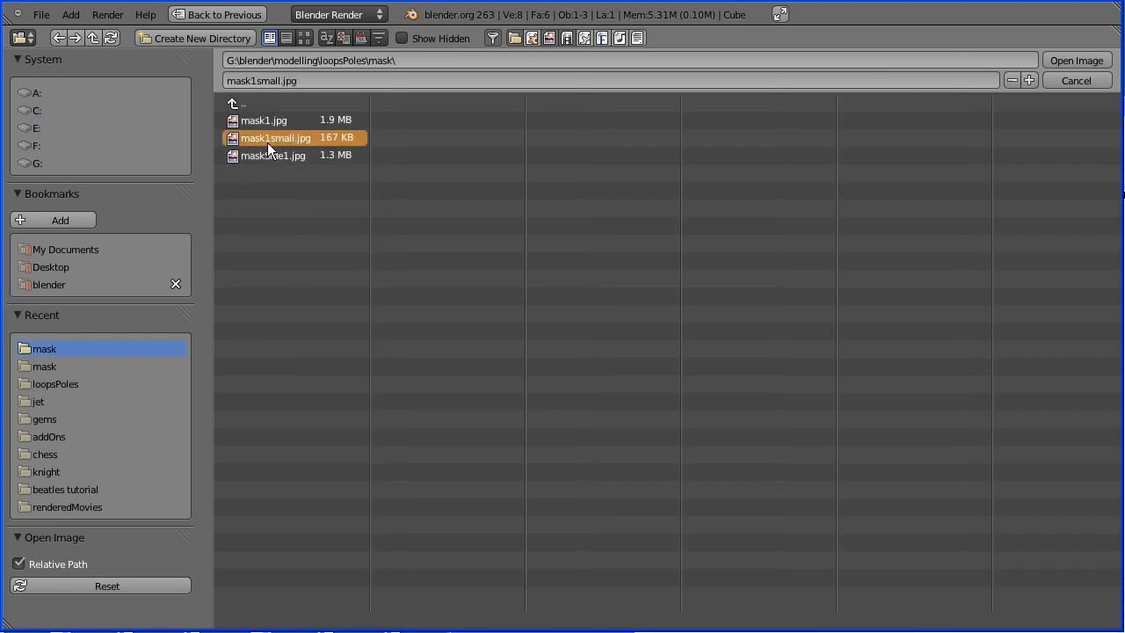
click(1069, 59)
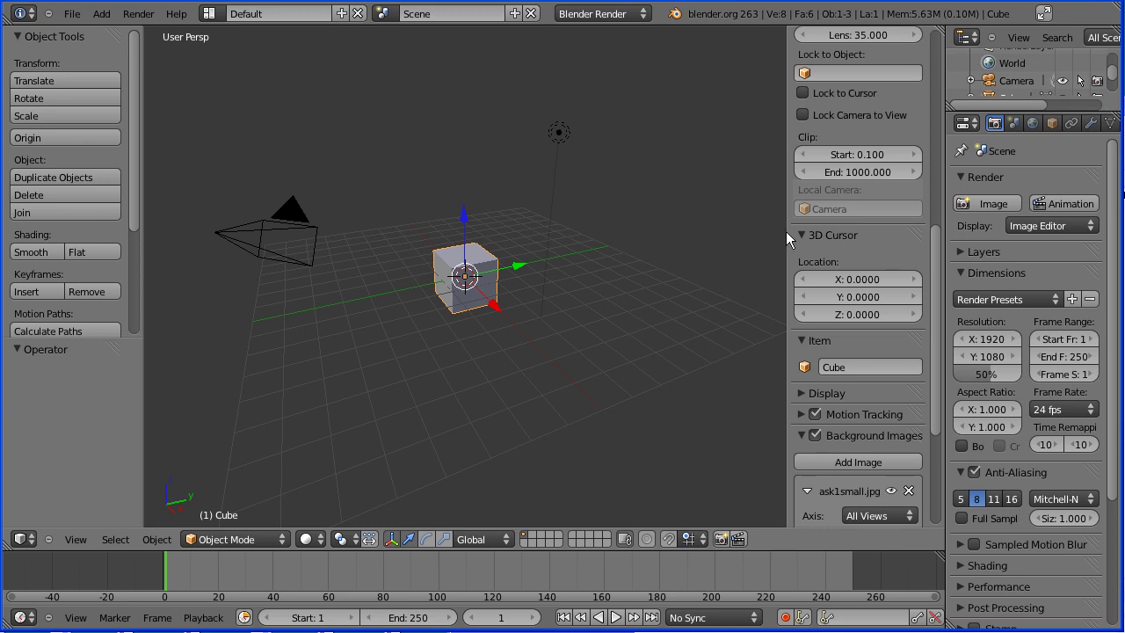
drag(787, 231, 942, 241)
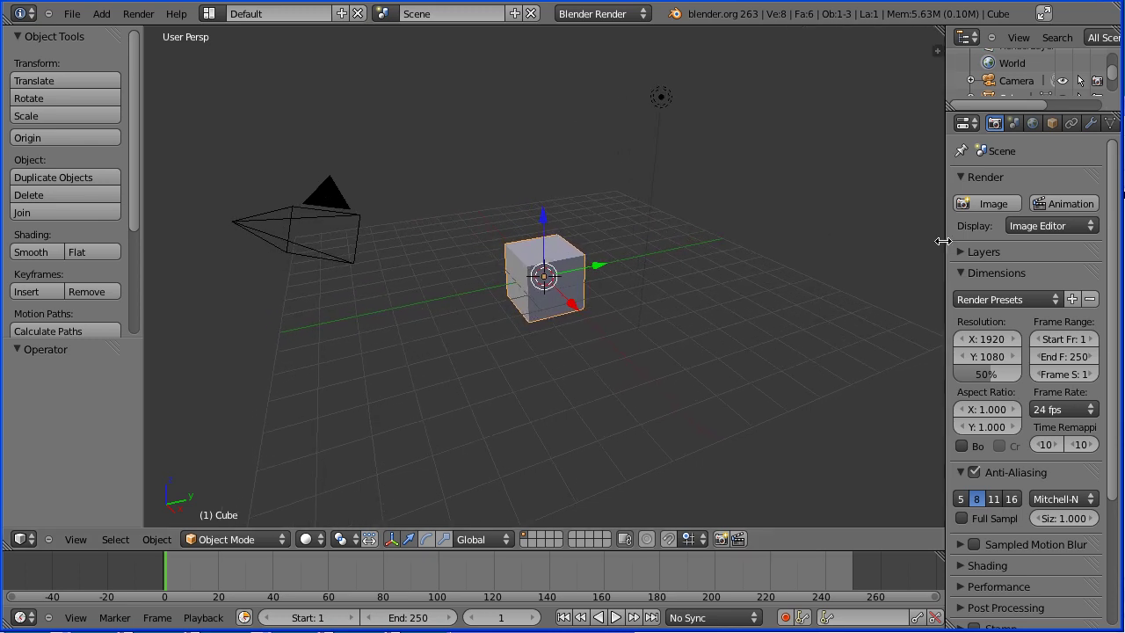
Set the 3D view to orthographic projection and look at the mask reference from the front
click(76, 540)
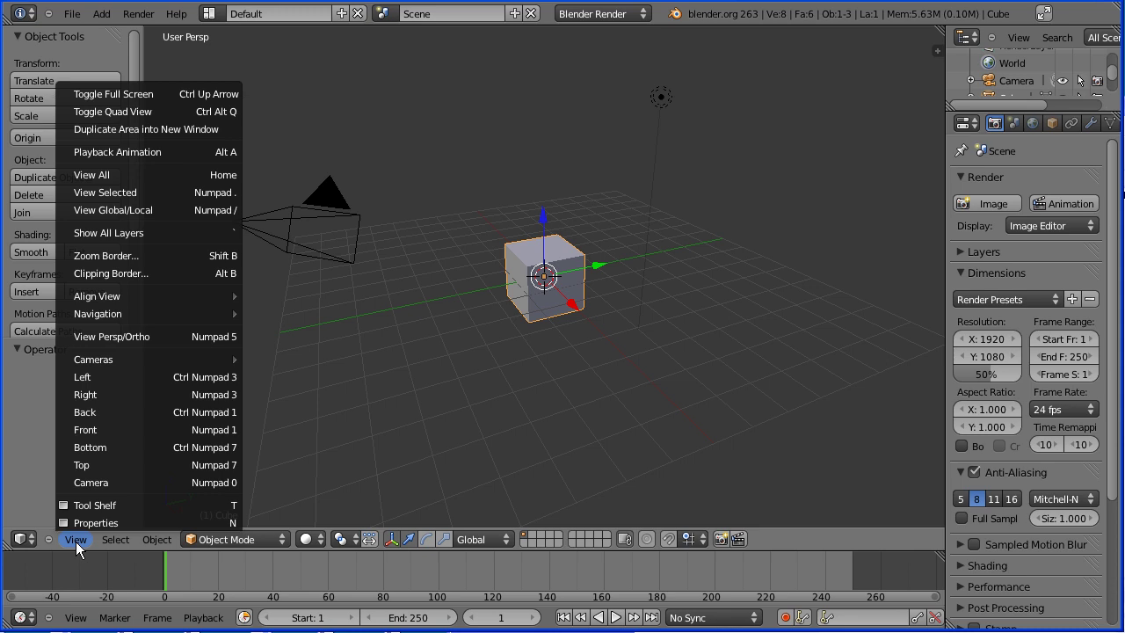
click(145, 339)
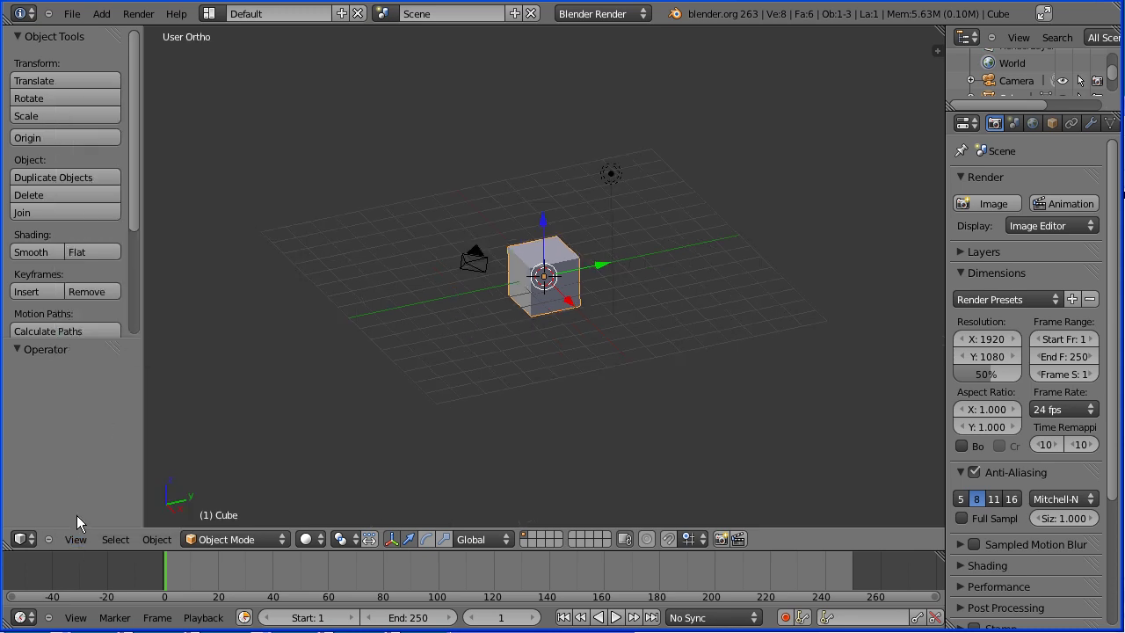
click(77, 540)
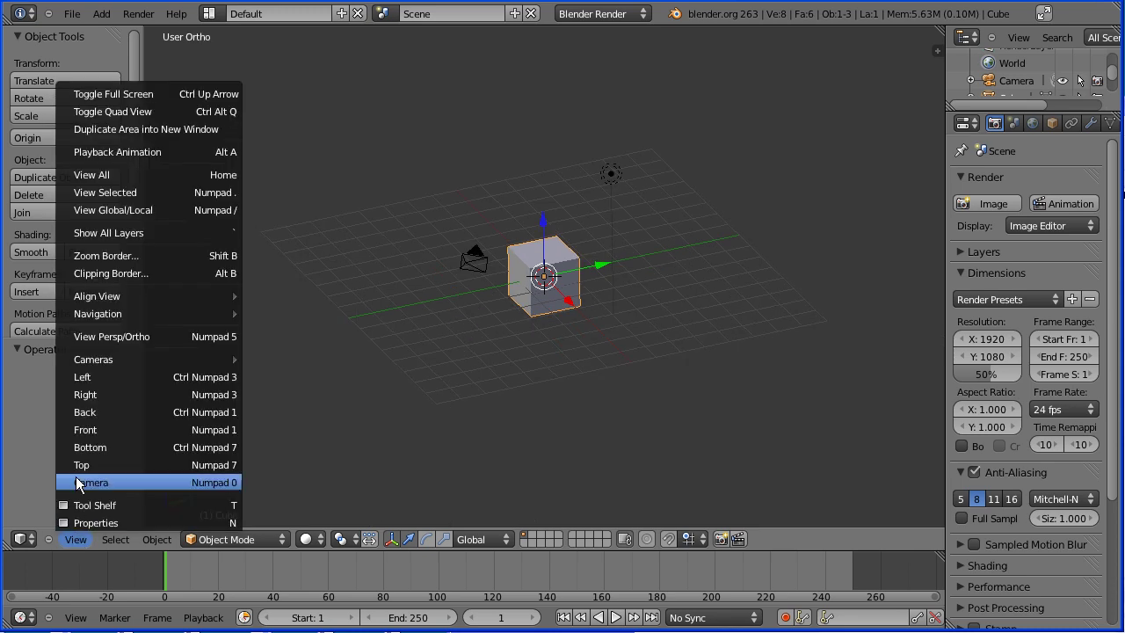
click(146, 436)
scroll(548, 477, up, 6)
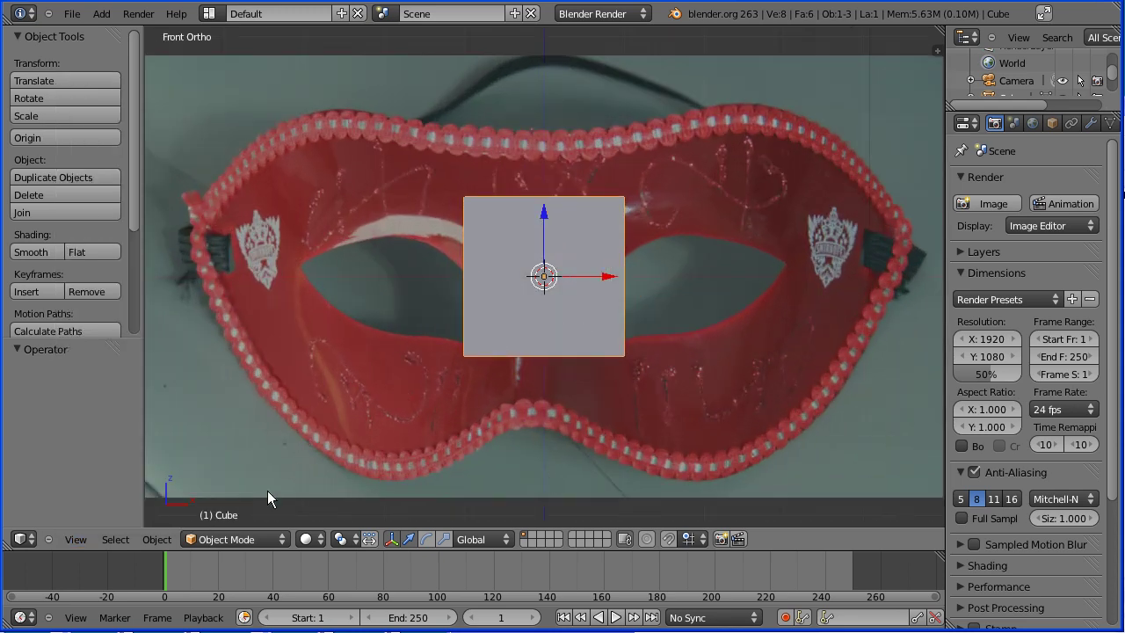
Enter Edit Mode on the default cube and delete all its vertices
click(249, 542)
click(239, 501)
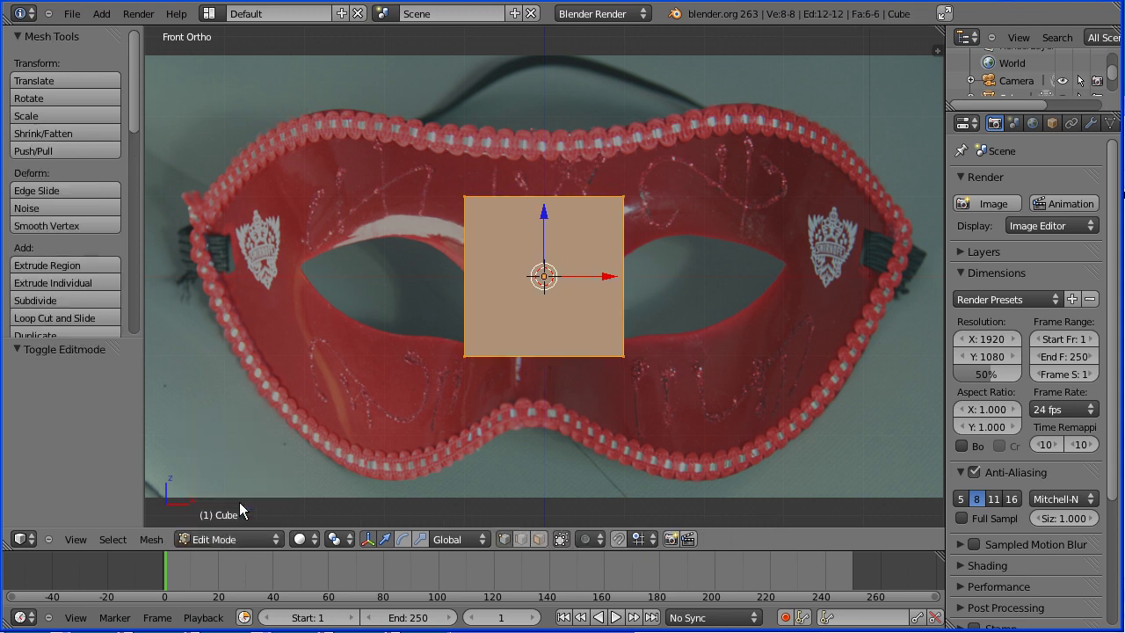
drag(125, 339, 100, 501)
click(78, 428)
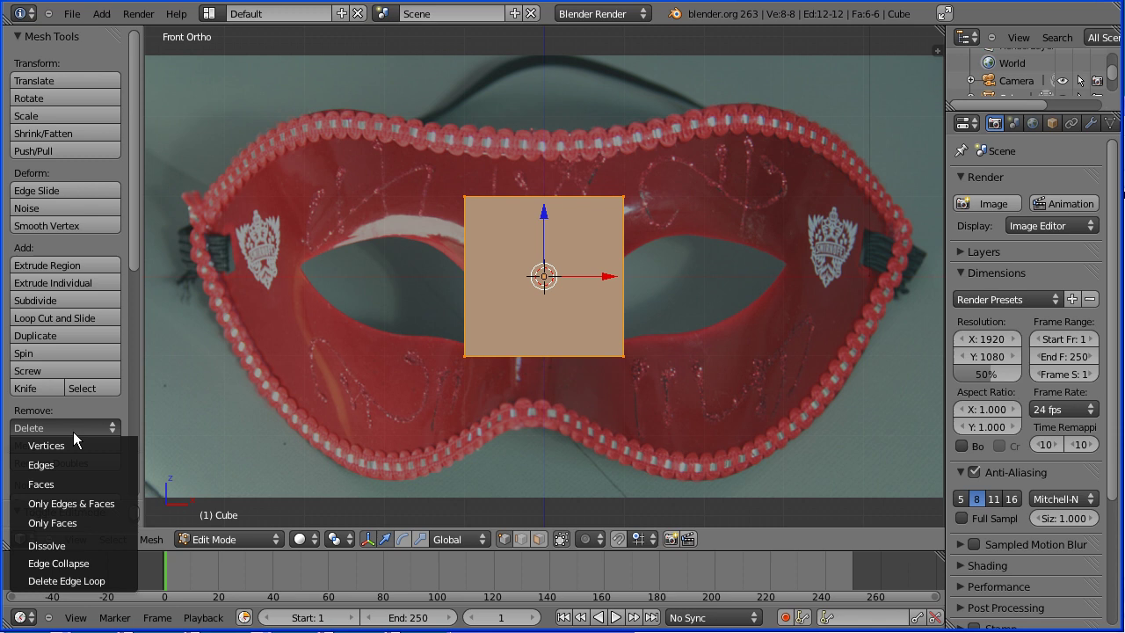
click(86, 445)
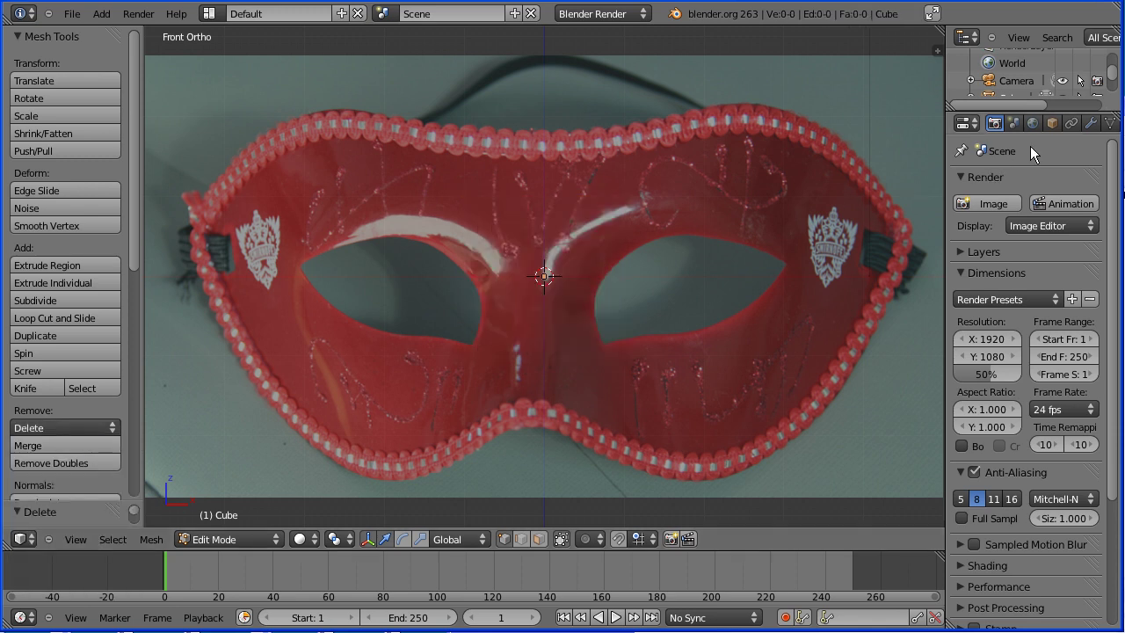
Show the cube's object properties and turn off the 3D transform manipulator while staying in Edit Mode
click(1053, 123)
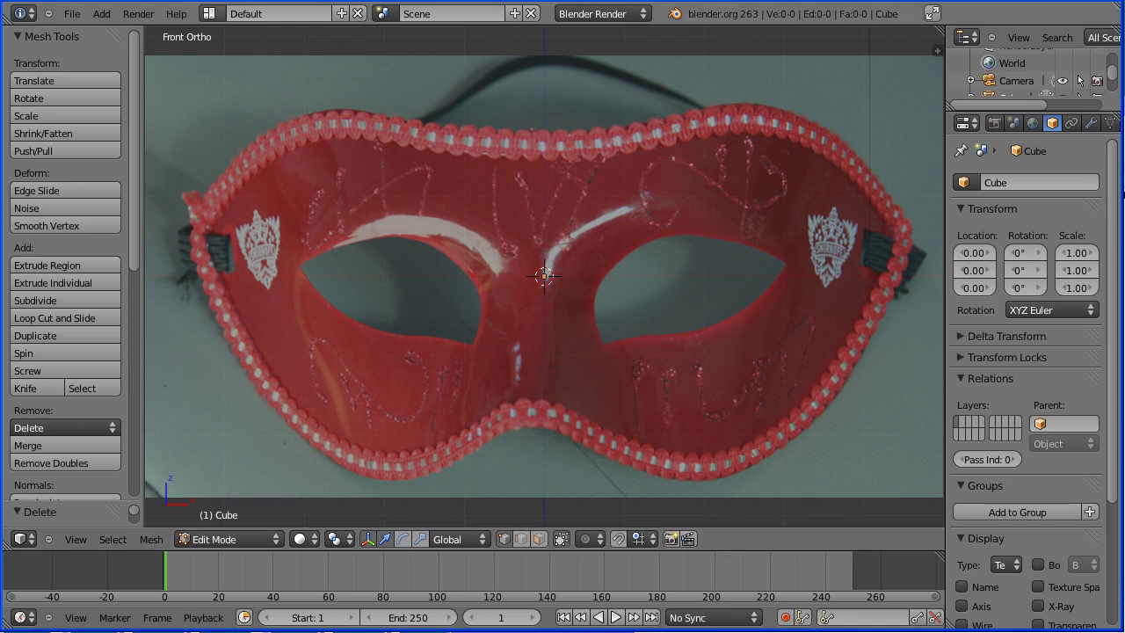
key(Tab)
key(Tab)
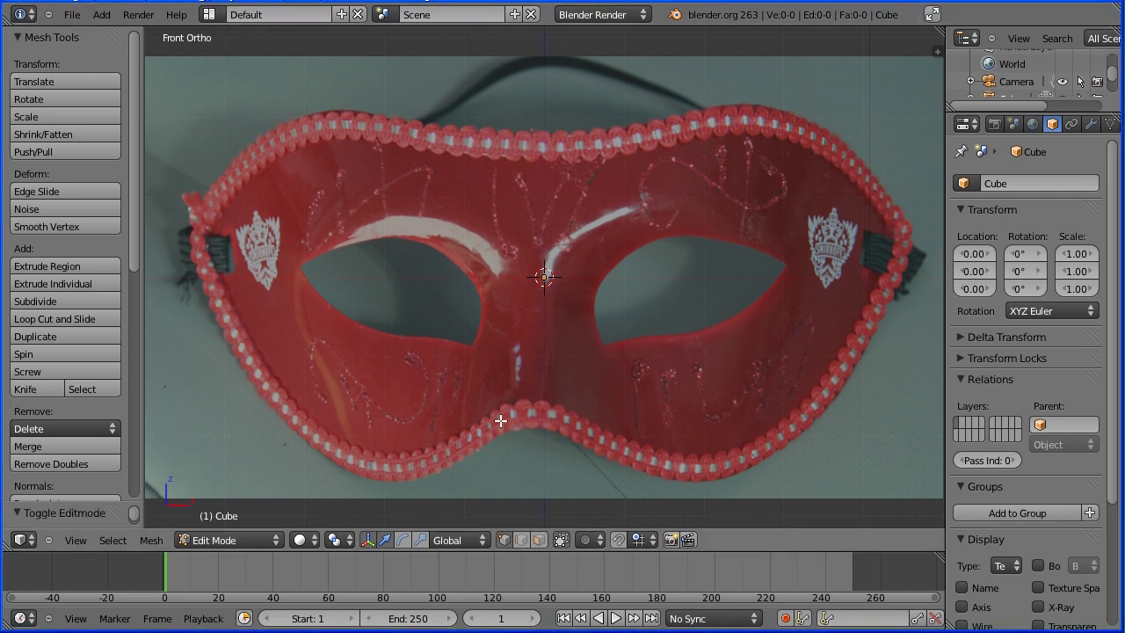
click(369, 541)
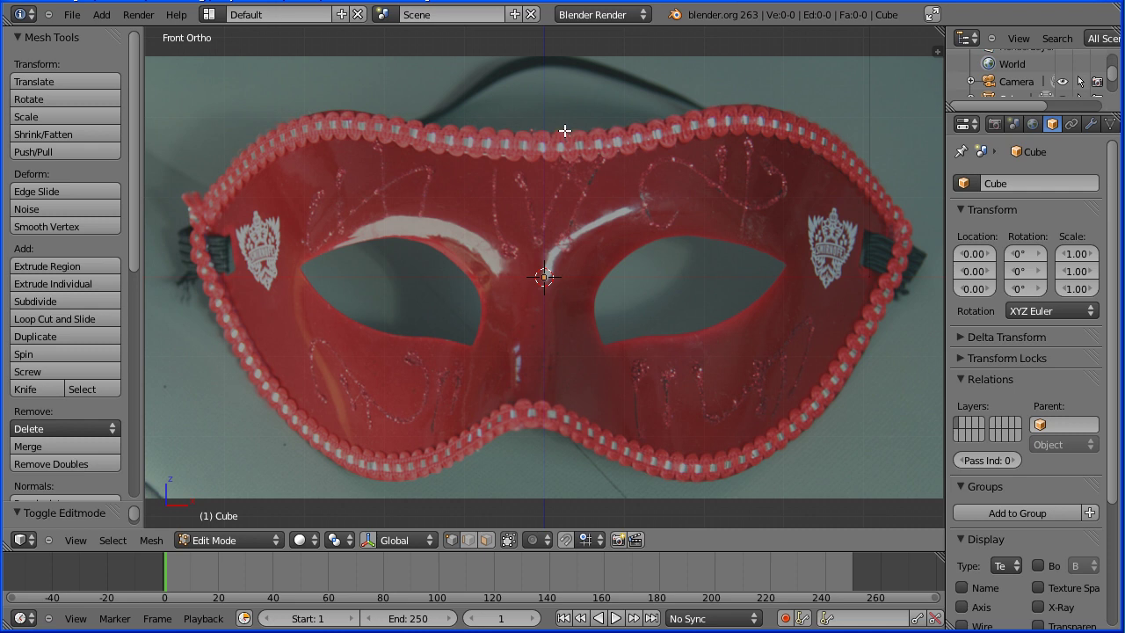
Trace the upper edge of the mask's right half with 12 connected vertices, from the top centre to the outer tip
ctrl+click(564, 130)
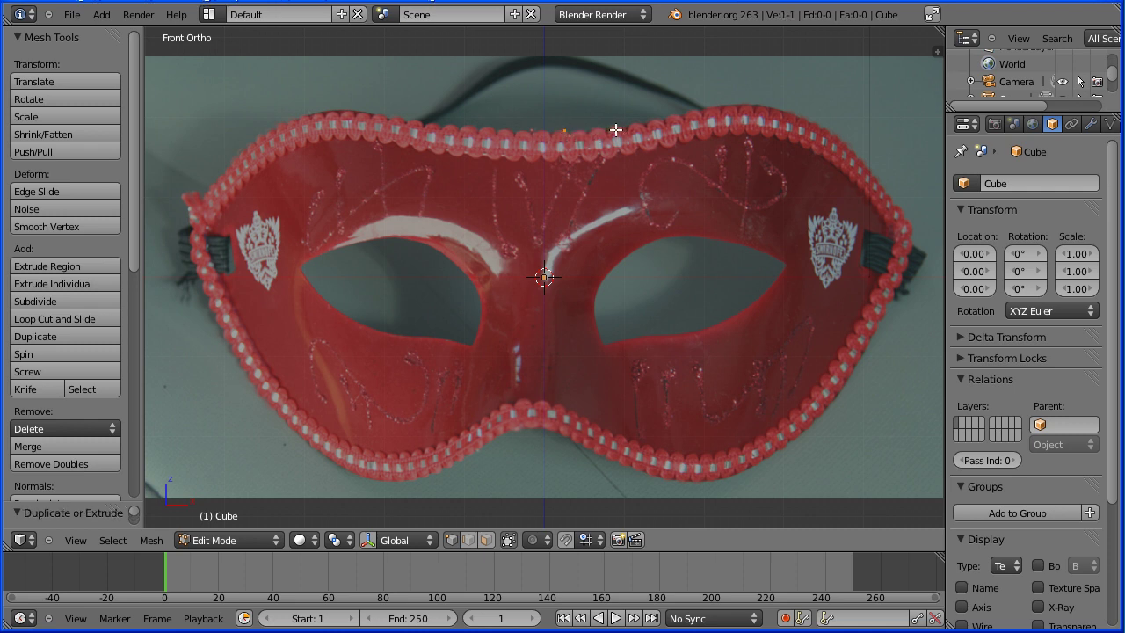
ctrl+click(662, 118)
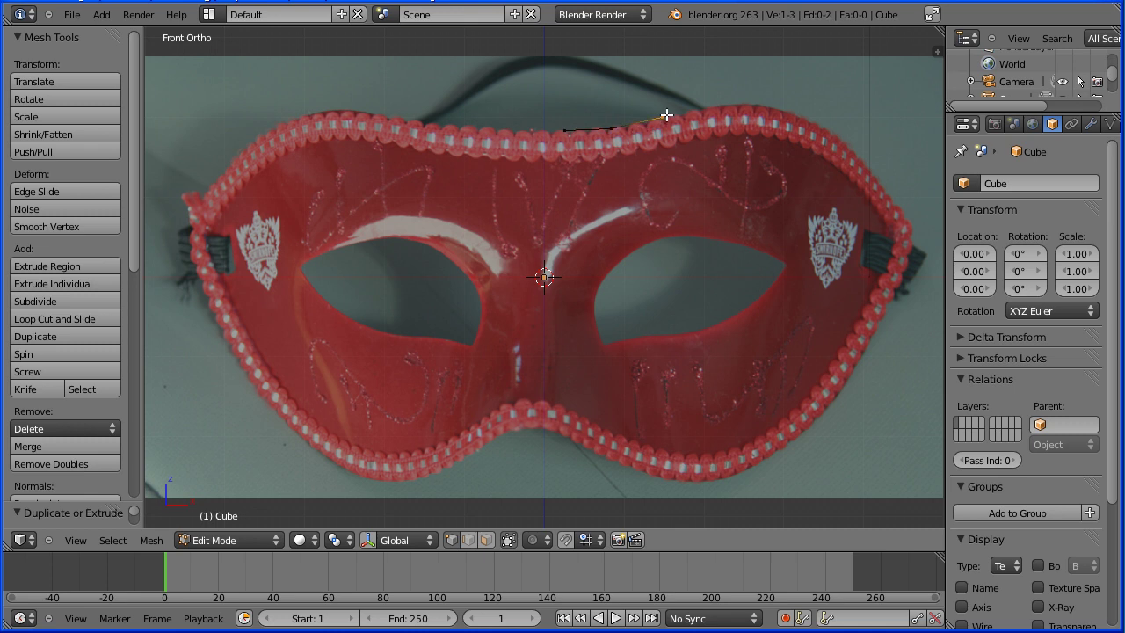
ctrl+click(710, 106)
ctrl+click(738, 104)
ctrl+click(769, 107)
ctrl+click(798, 115)
ctrl+click(829, 131)
ctrl+click(852, 153)
ctrl+click(876, 177)
ctrl+click(893, 202)
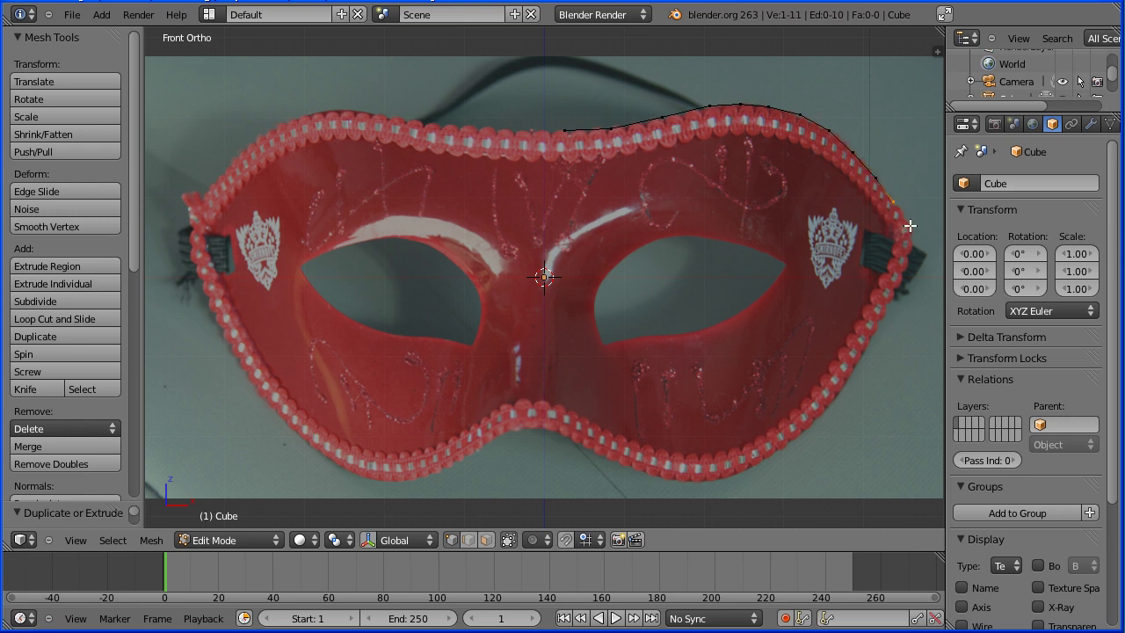
ctrl+click(913, 231)
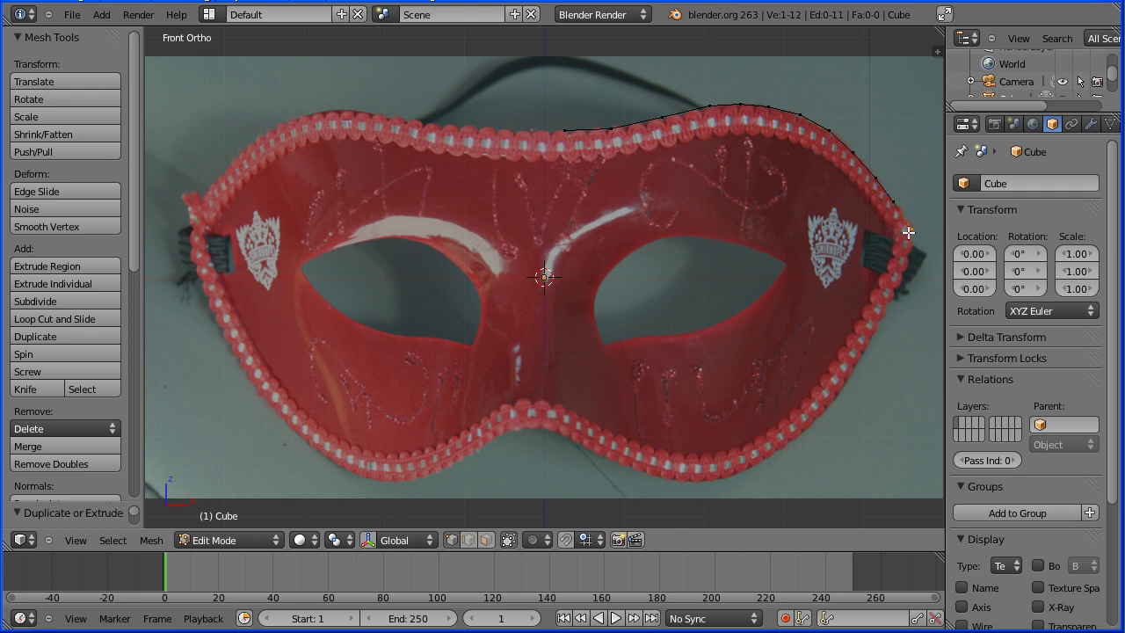
Continue the outline with 12 vertices along the lower edge of the mask's right half, from the outer tip to the nose notch
ctrl+click(901, 276)
ctrl+click(878, 322)
ctrl+click(858, 362)
ctrl+click(832, 402)
ctrl+click(799, 435)
ctrl+click(769, 456)
ctrl+click(738, 469)
ctrl+click(703, 479)
ctrl+click(668, 479)
ctrl+click(621, 463)
ctrl+click(591, 449)
ctrl+click(558, 431)
key(Tab)
key(Tab)
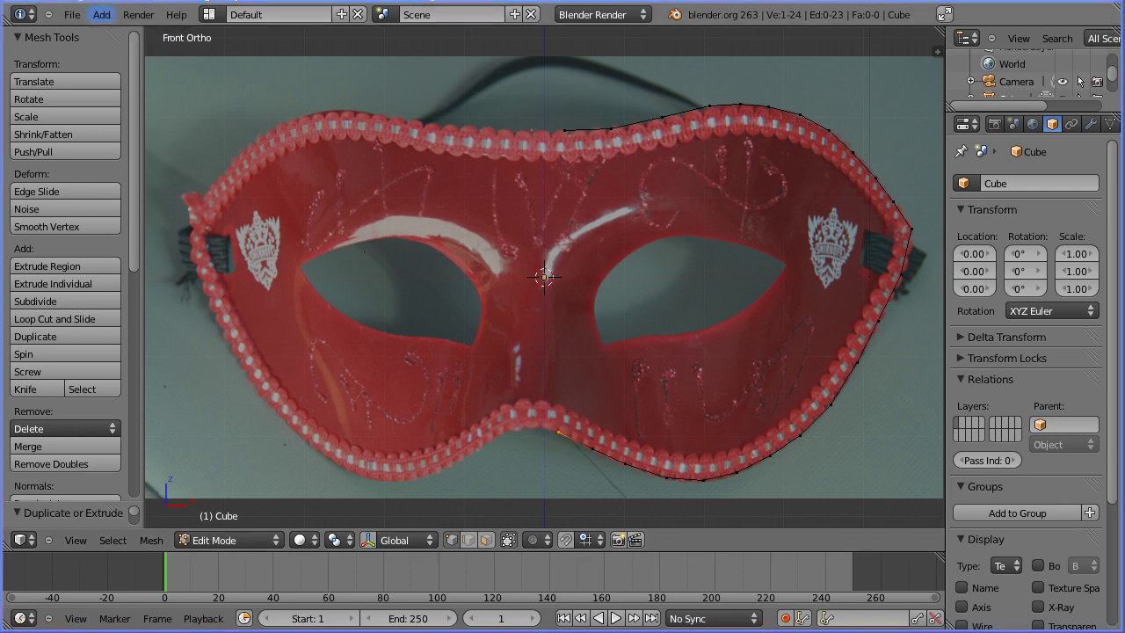
Deselect everything and trace the right eye hole's lower edge with nine vertices, from its outer corner to its inner lower corner
click(124, 535)
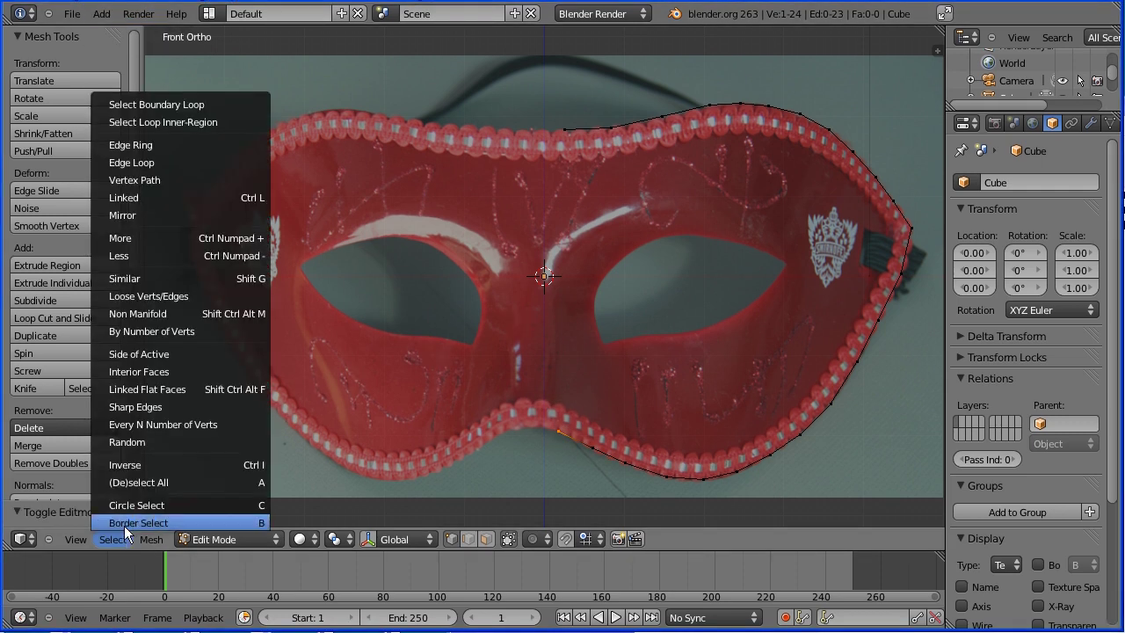
click(232, 486)
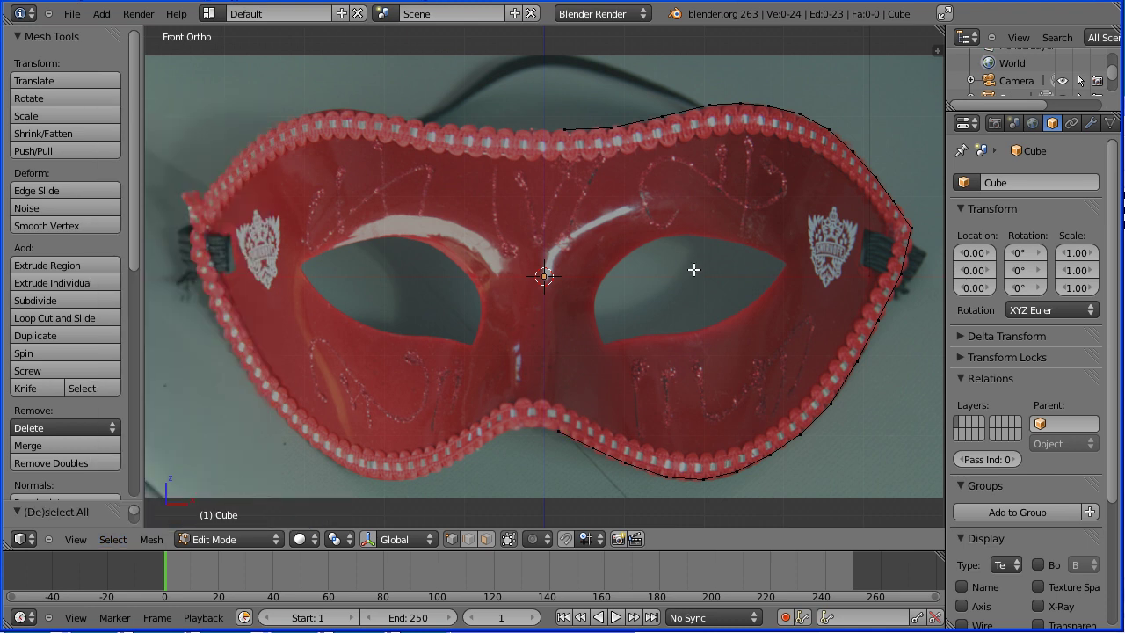
ctrl+click(785, 263)
ctrl+click(773, 283)
ctrl+click(754, 300)
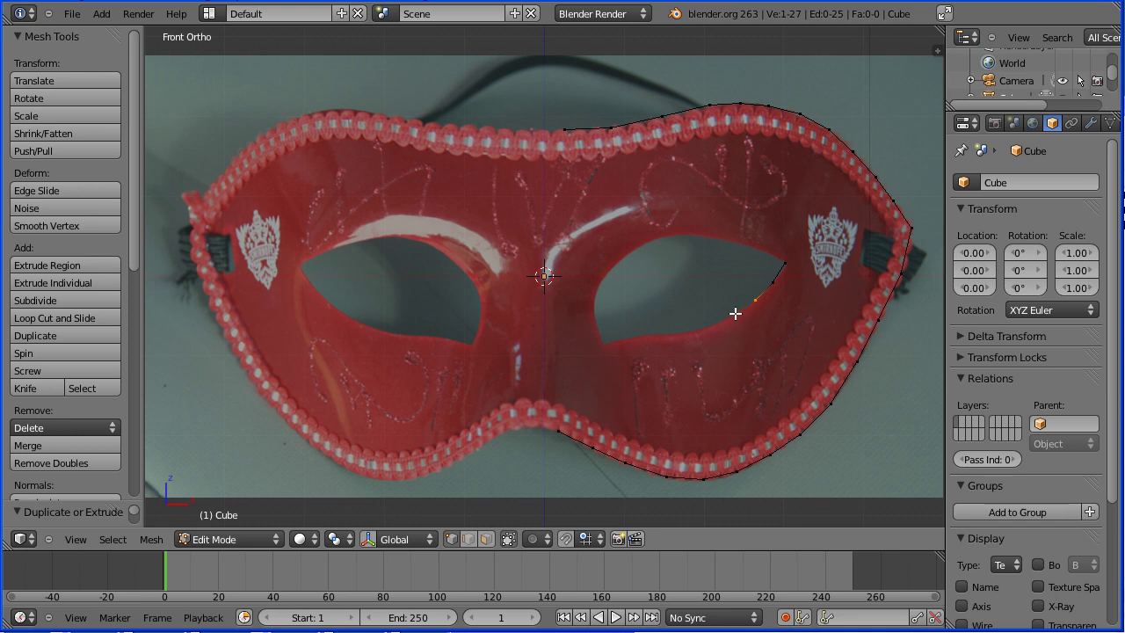
ctrl+click(735, 312)
ctrl+click(710, 327)
ctrl+click(681, 332)
ctrl+click(653, 332)
ctrl+click(626, 339)
ctrl+click(605, 346)
Continue the right eye outline with nine vertices up the inner side and along the upper edge, stopping just before the outer corner
ctrl+click(597, 326)
ctrl+click(594, 295)
ctrl+click(610, 270)
ctrl+click(632, 253)
ctrl+click(661, 238)
ctrl+click(693, 235)
ctrl+click(722, 240)
ctrl+click(746, 246)
ctrl+click(767, 254)
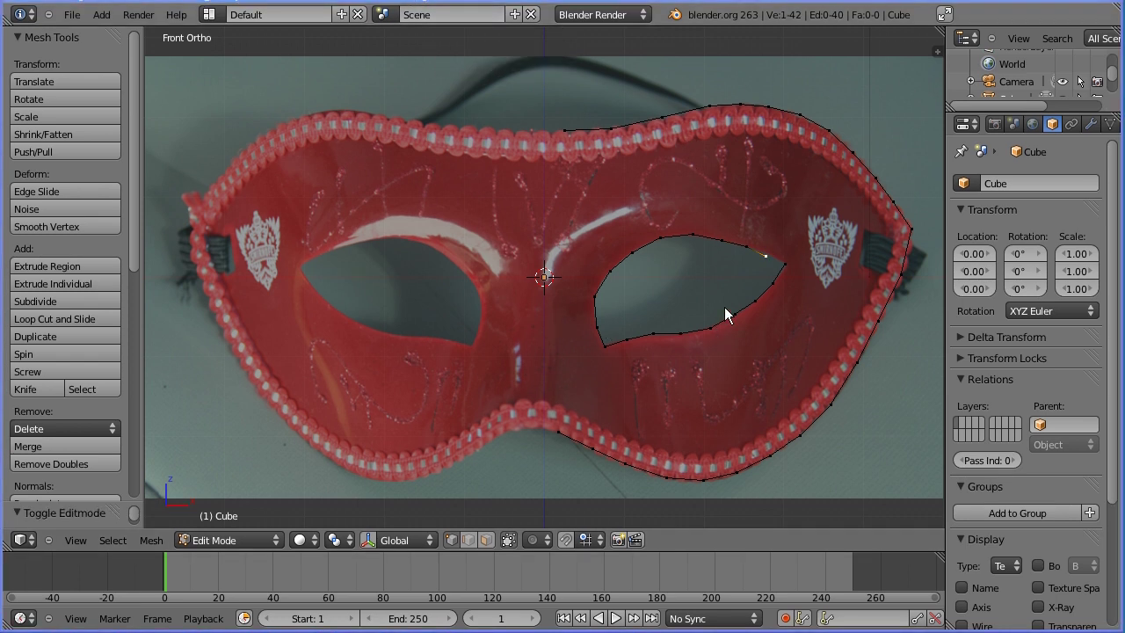
Move the last vertex of the eye outline slightly upward to refine its position on the eye hole's upper edge
key(Tab)
key(Tab)
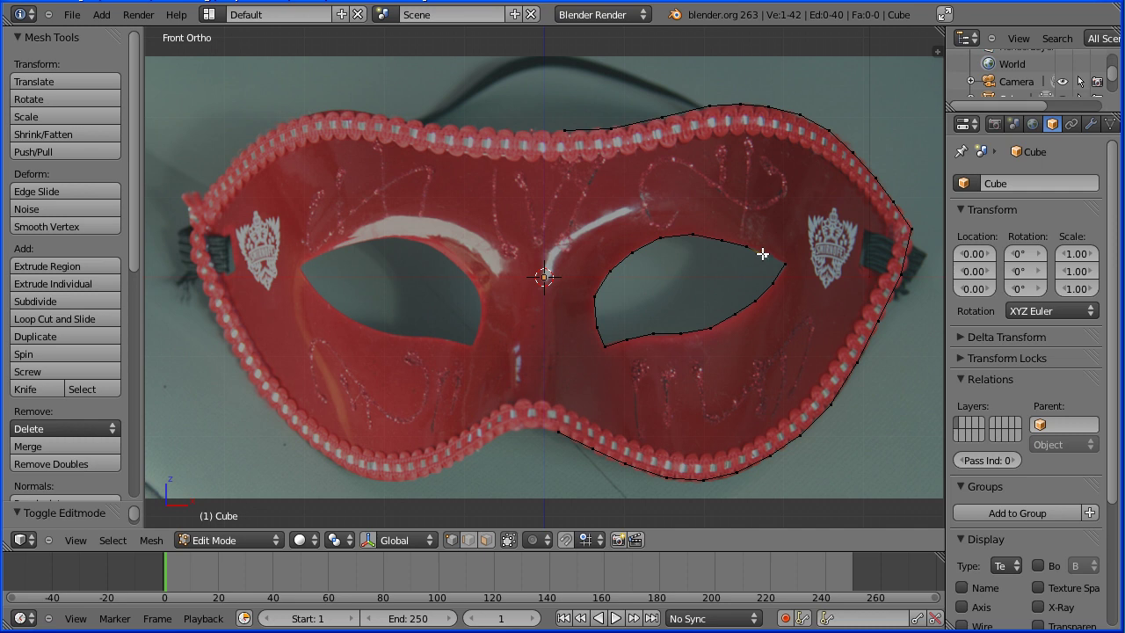
key(g)
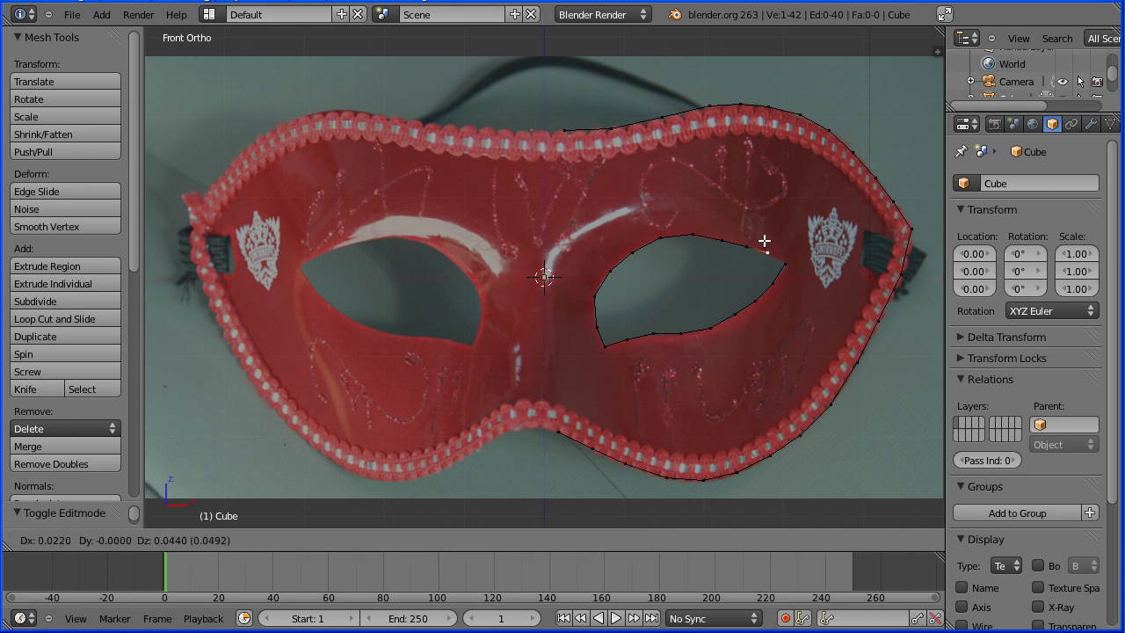
click(765, 243)
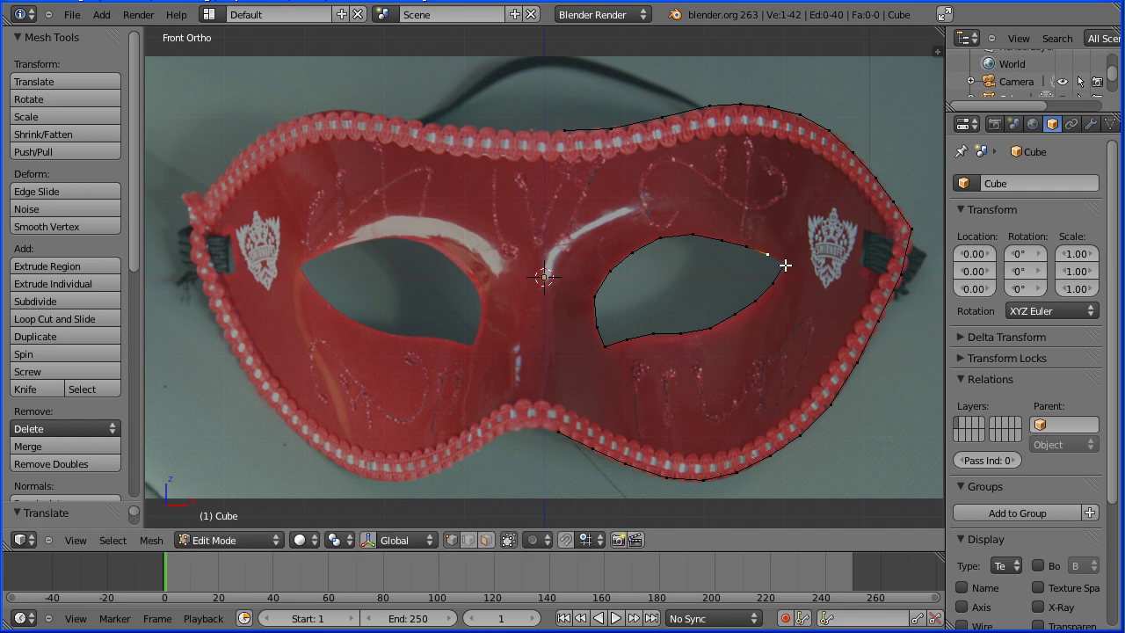
Close the right eye outline by joining its two end vertices at the outer corner with an edge
shift+right_click(785, 262)
click(151, 540)
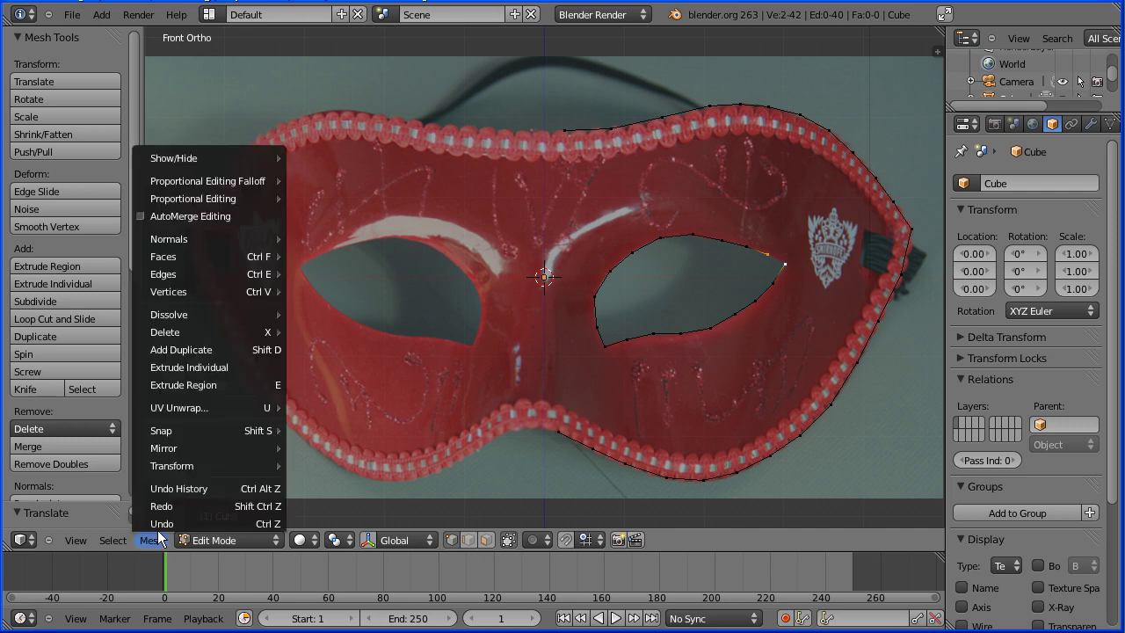
mouse_move(231, 272)
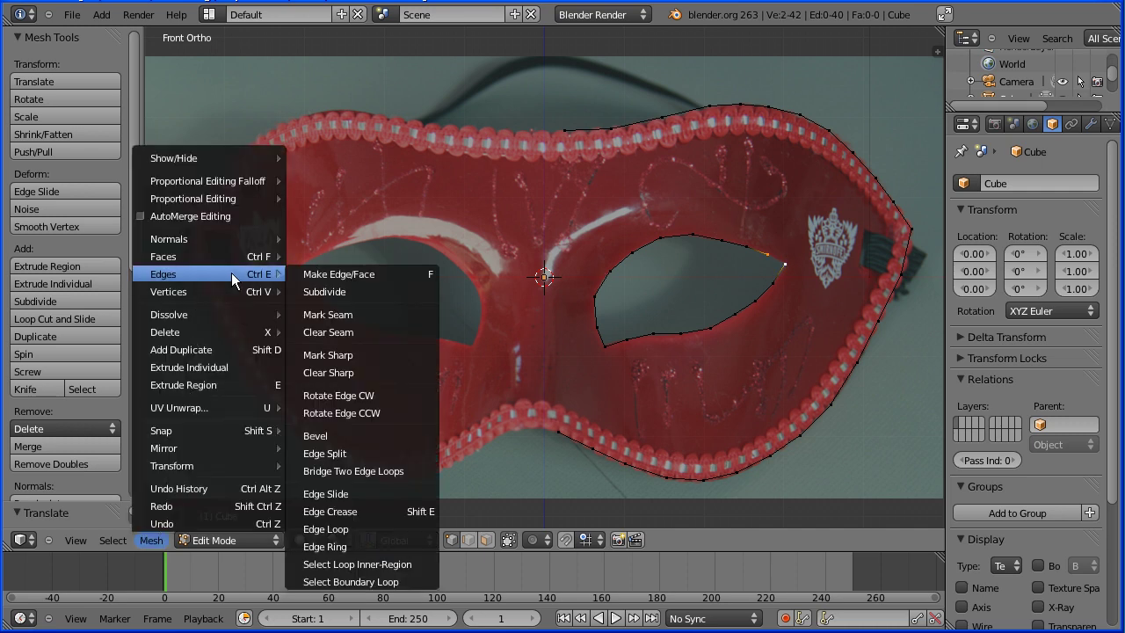
click(418, 277)
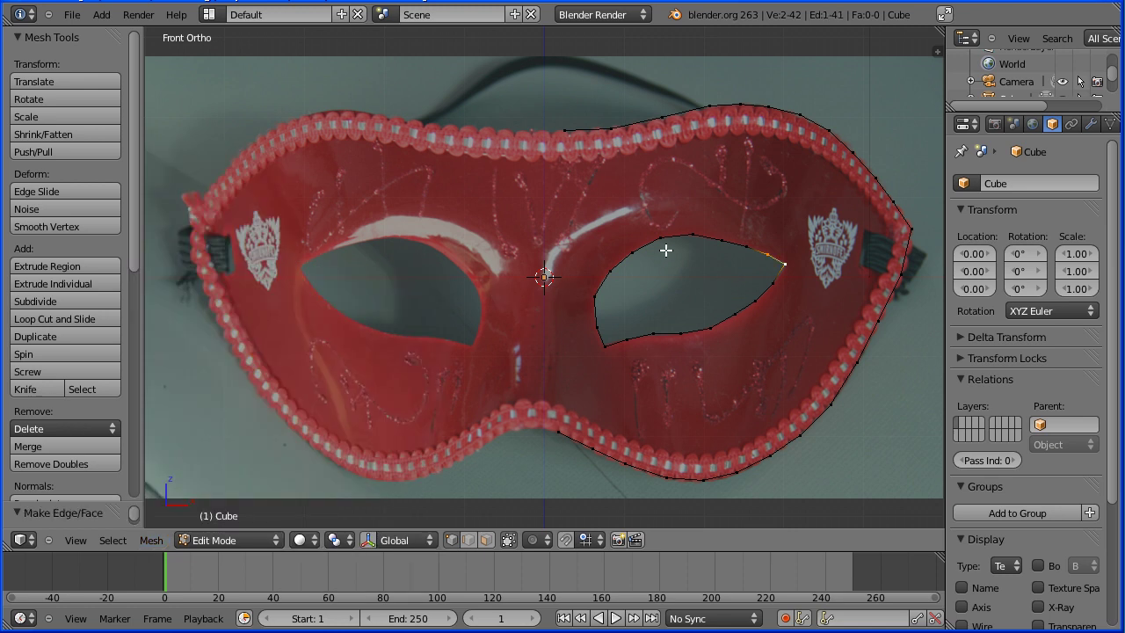
Extrude the whole right eye outline and scale the new loop outward to about 1.11 to form a rim
alt+right_click(738, 314)
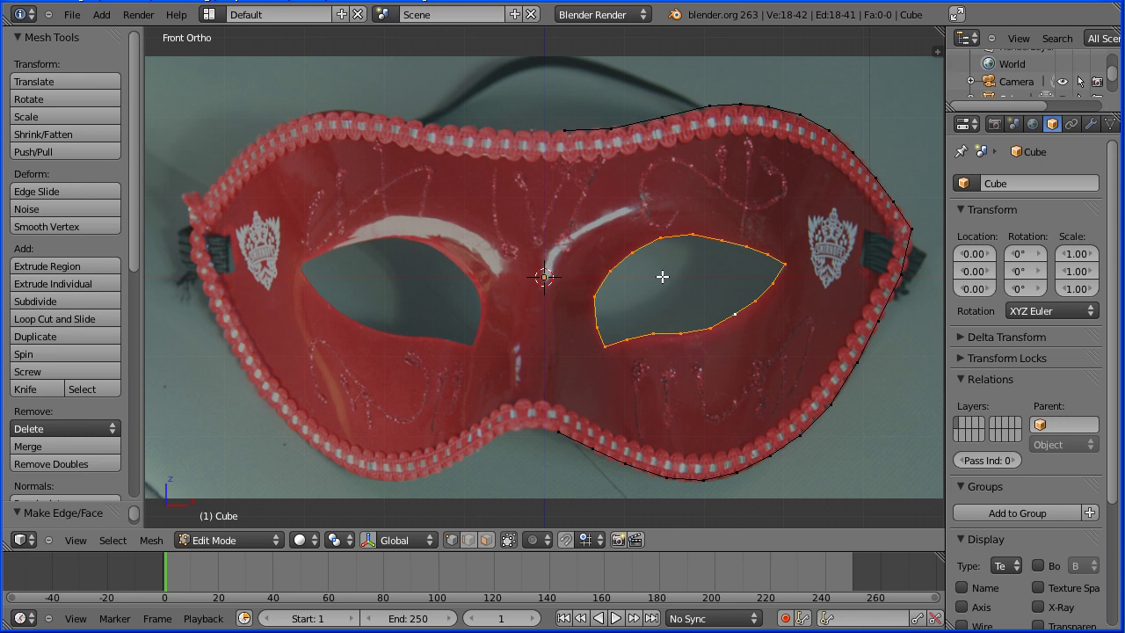
key(e)
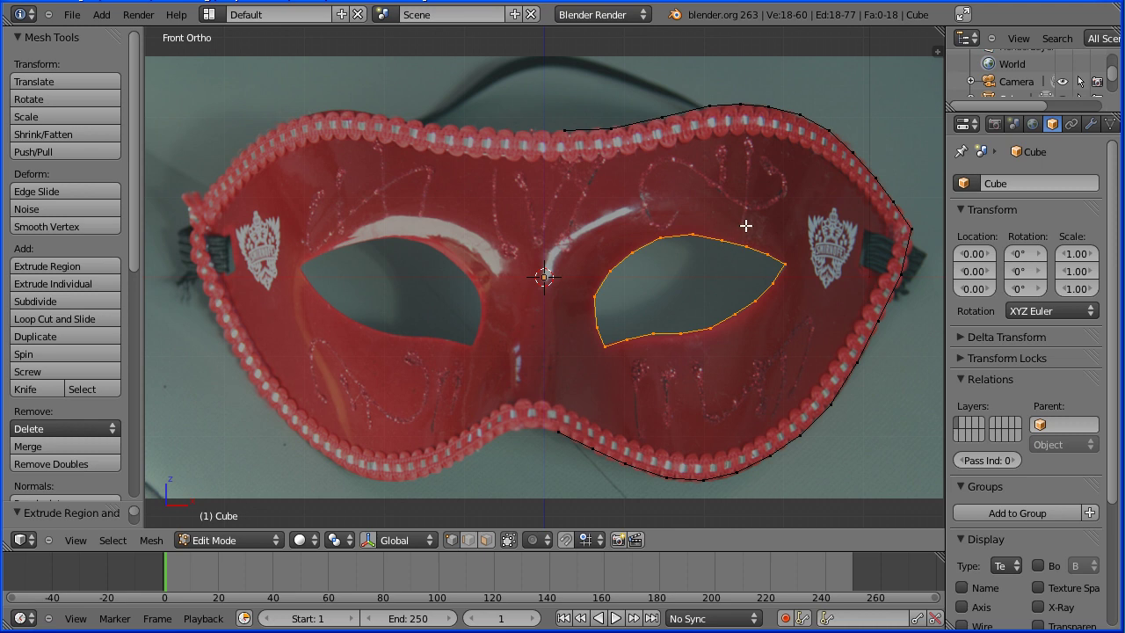
key(s)
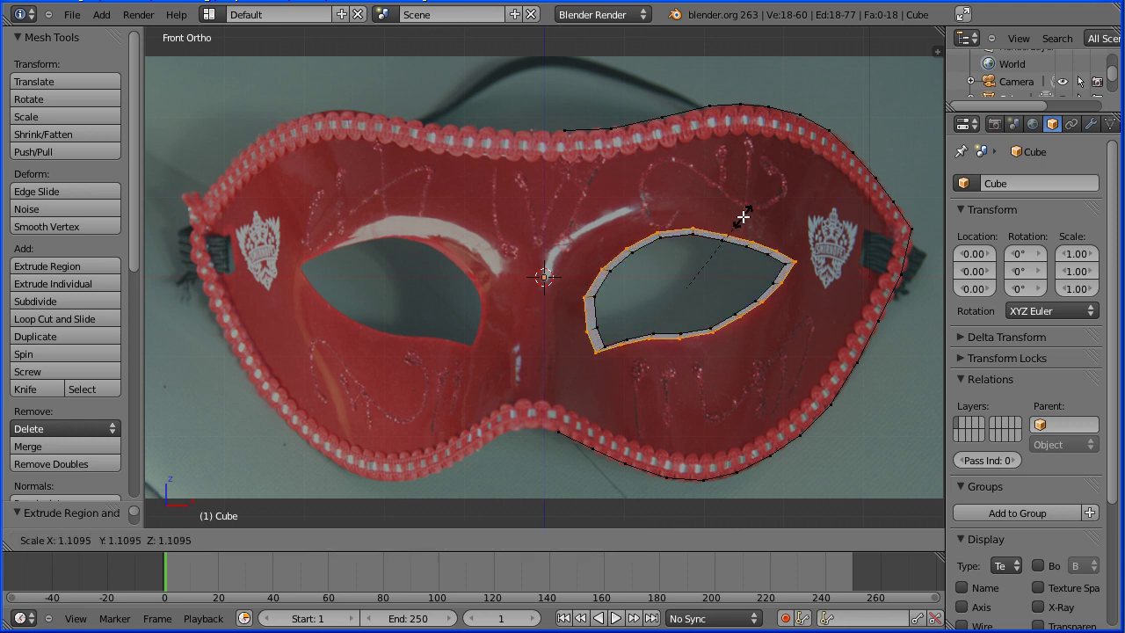
click(744, 216)
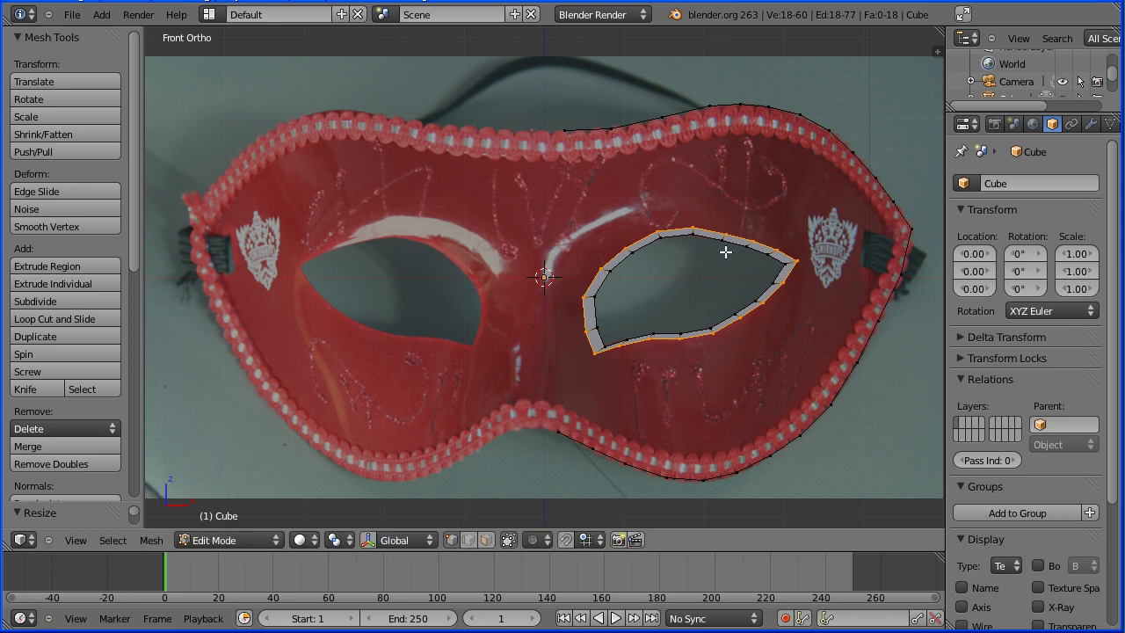
Extrude the outer loop of the eye rim again and scale it to about 1.10 for a second ring of faces
key(e)
right_click(725, 252)
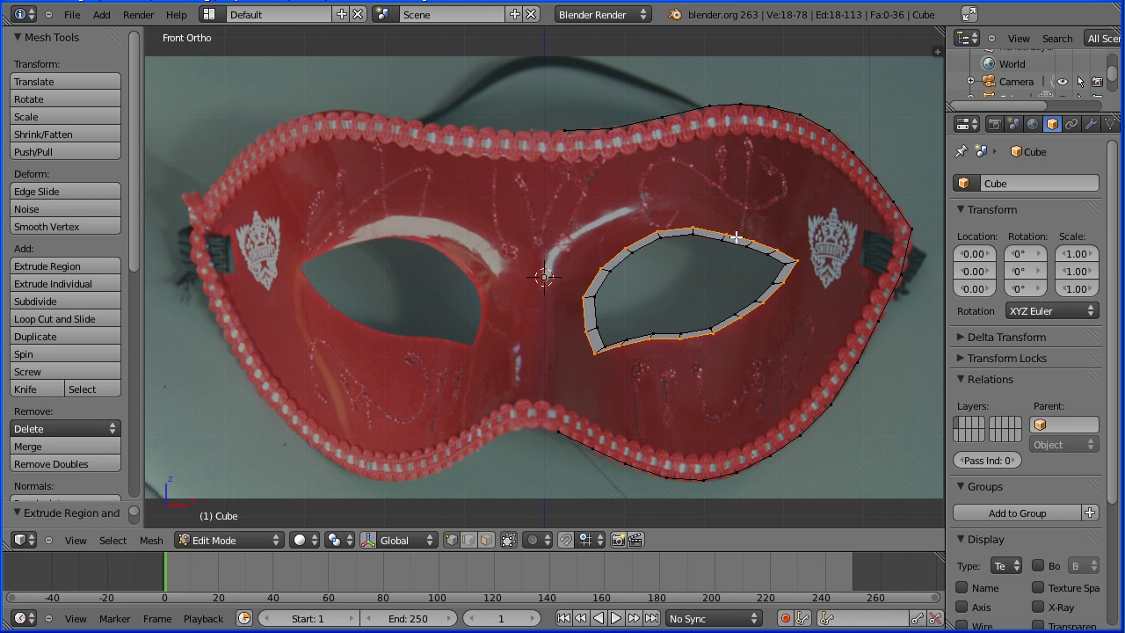
key(s)
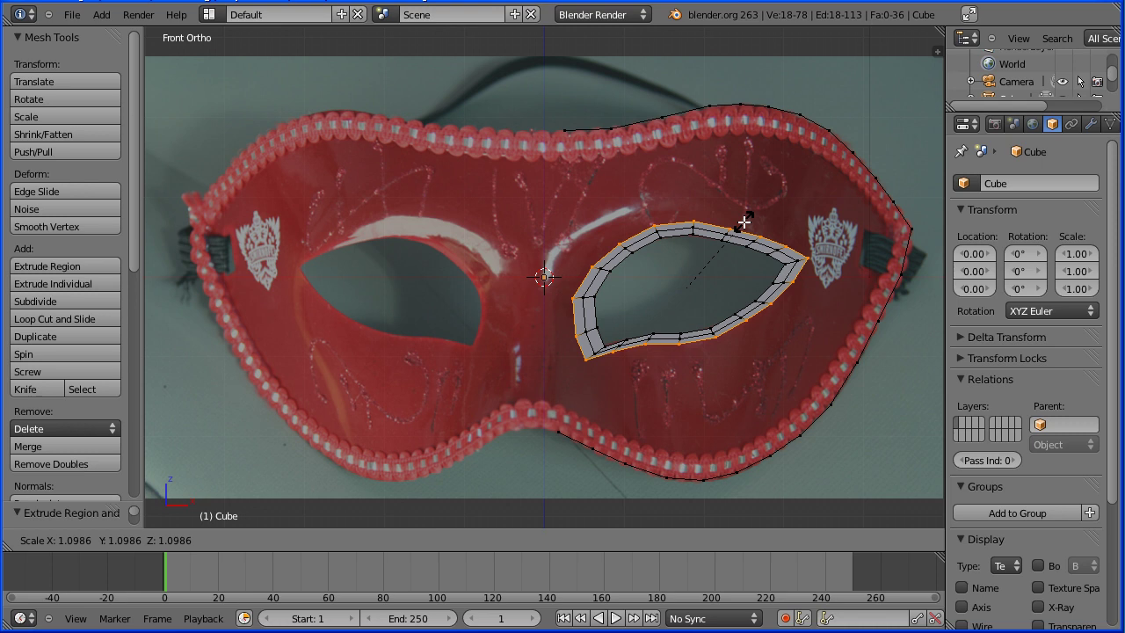
click(744, 223)
key(Tab)
key(Tab)
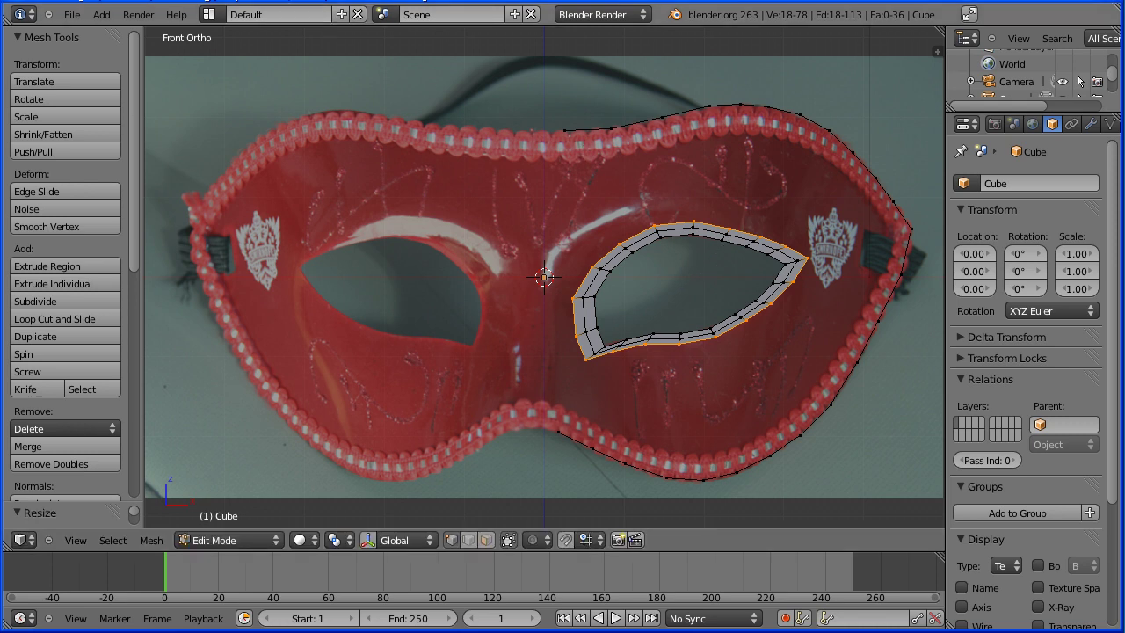
Add a Mirror modifier across the X axis to the mask and set the viewport shading to Wireframe
click(1094, 126)
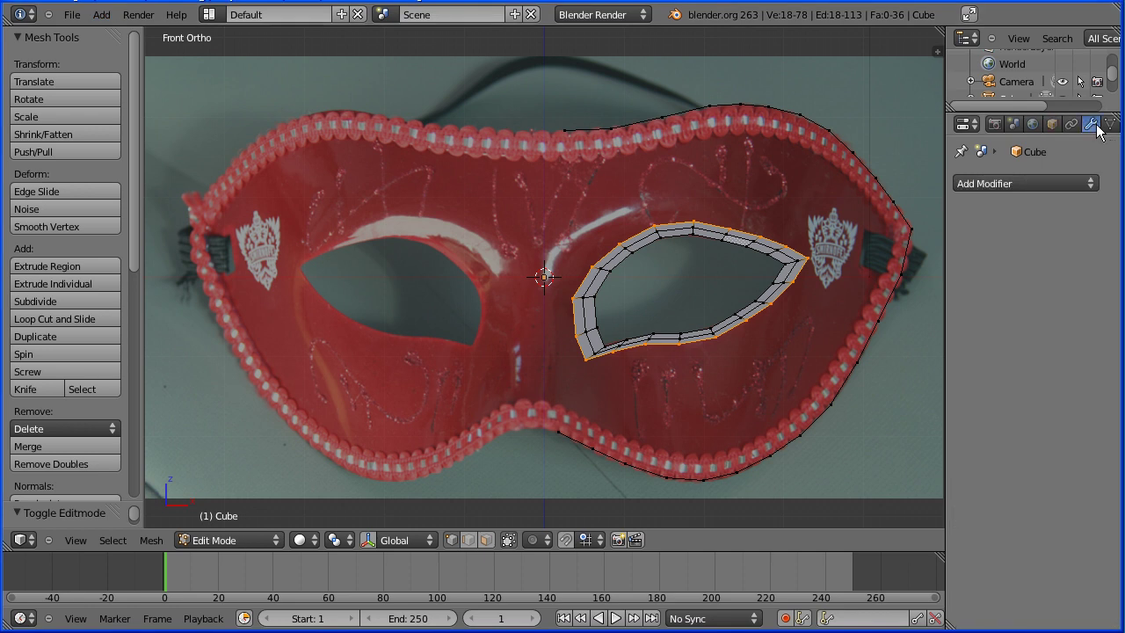
click(1049, 181)
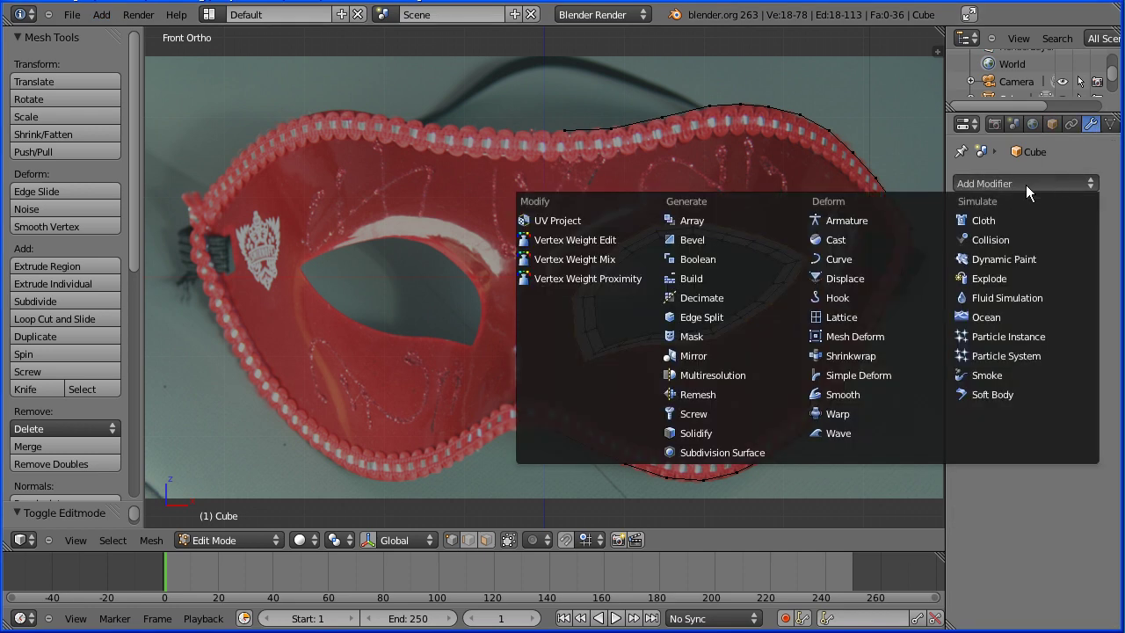
click(754, 356)
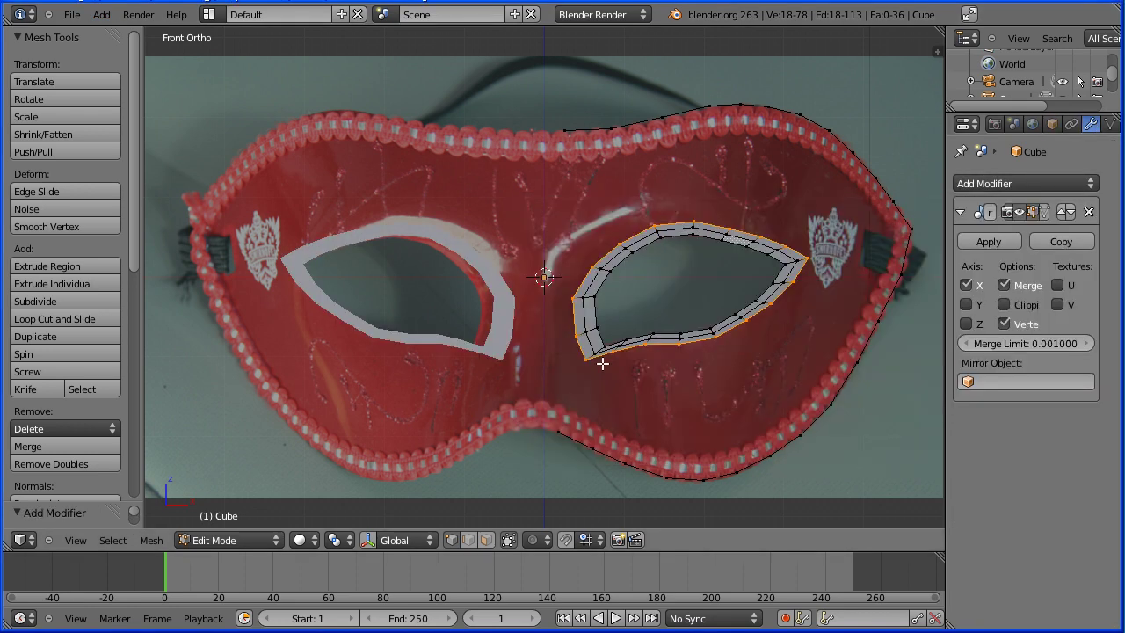
click(304, 543)
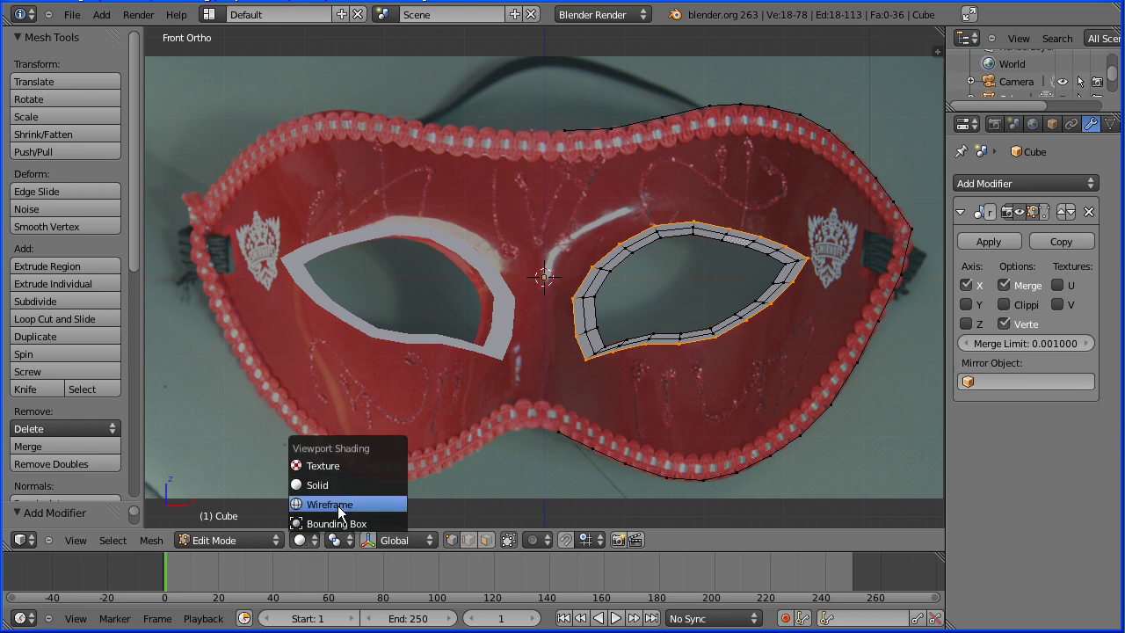
click(339, 508)
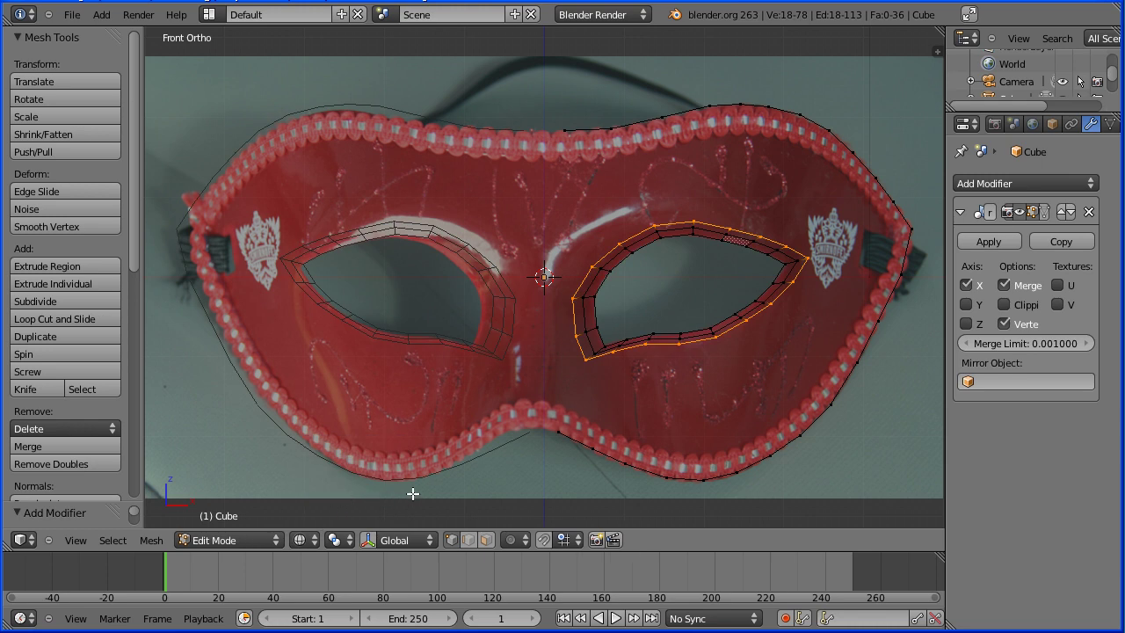
Subdivide the last edge of the lower outline, beside the nose notch
right_click(559, 432)
shift+right_click(598, 451)
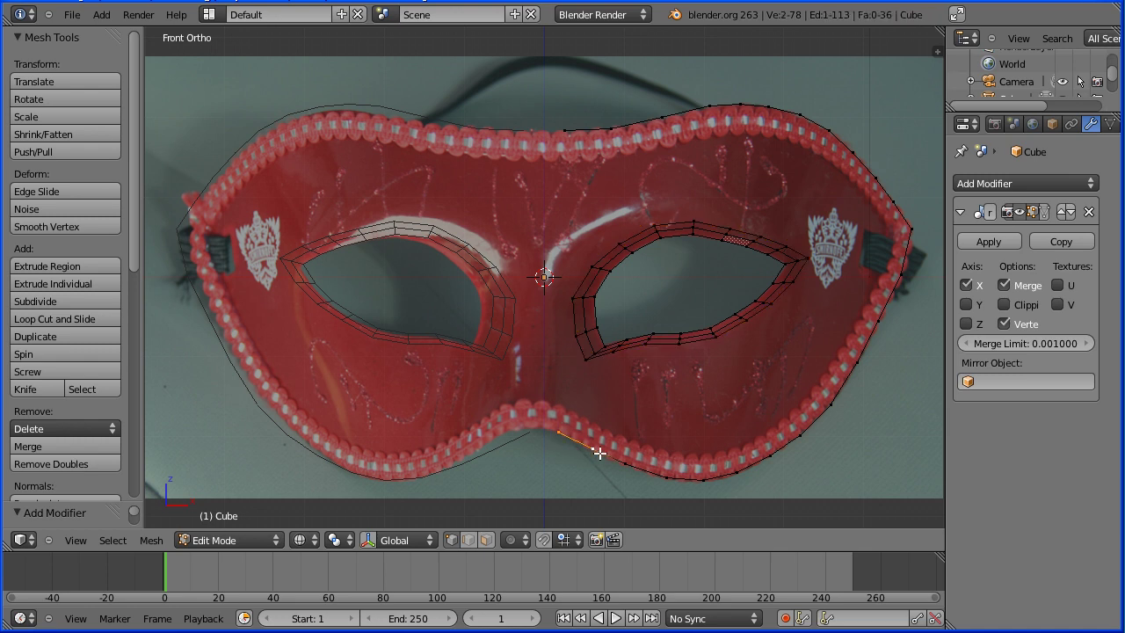
click(85, 299)
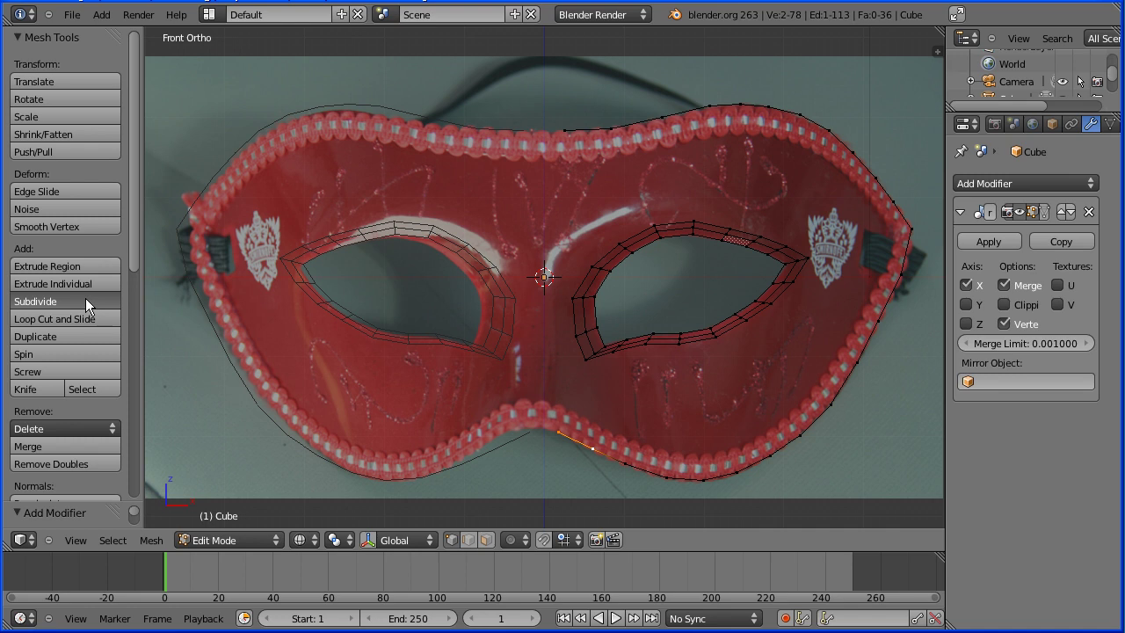
Reposition the end vertex at the nose notch and the next original vertex along the mask's lower edge
right_click(561, 433)
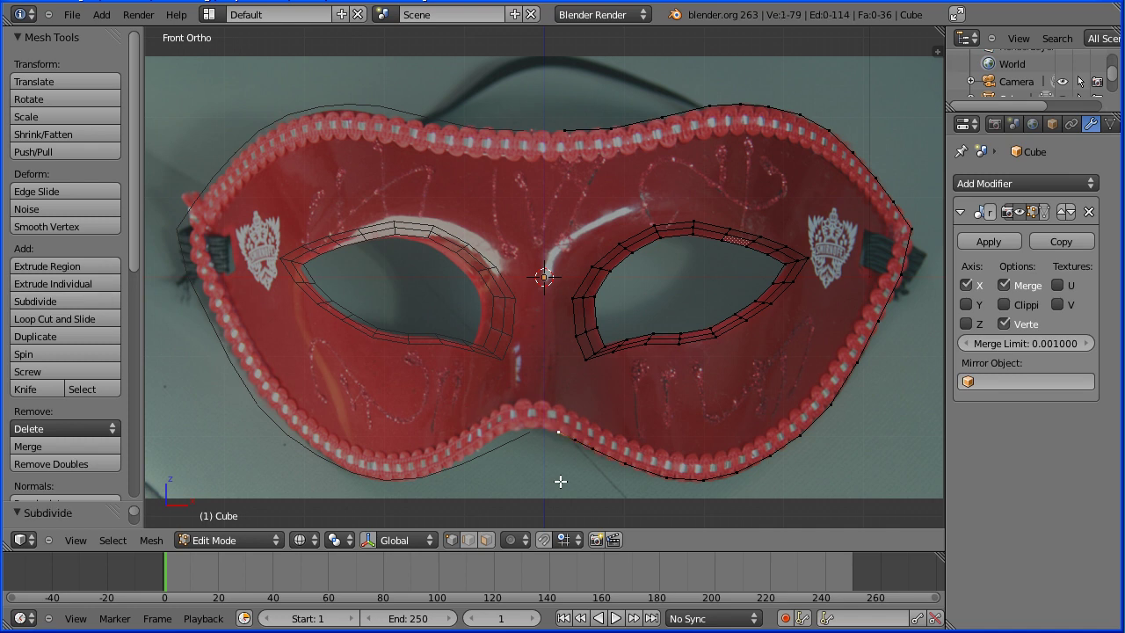
key(g)
click(555, 478)
right_click(595, 448)
key(g)
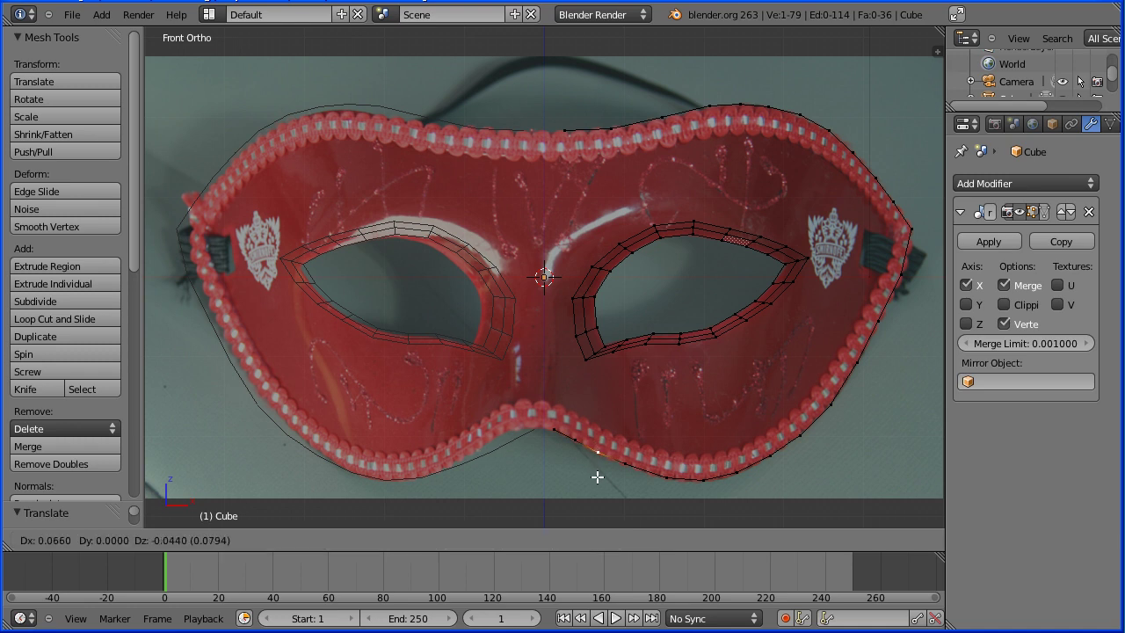
click(598, 476)
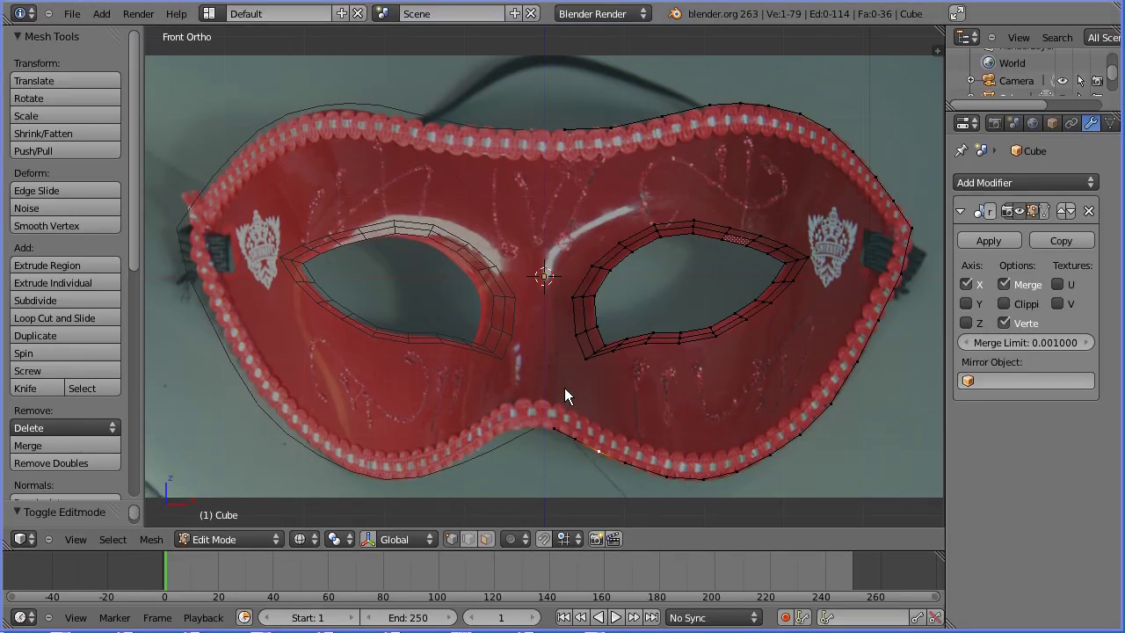
Extrude a vertex straight up from the fourth vertex of the lower outline and join it to the eye rim's inner lower corner
ctrl+click(625, 462)
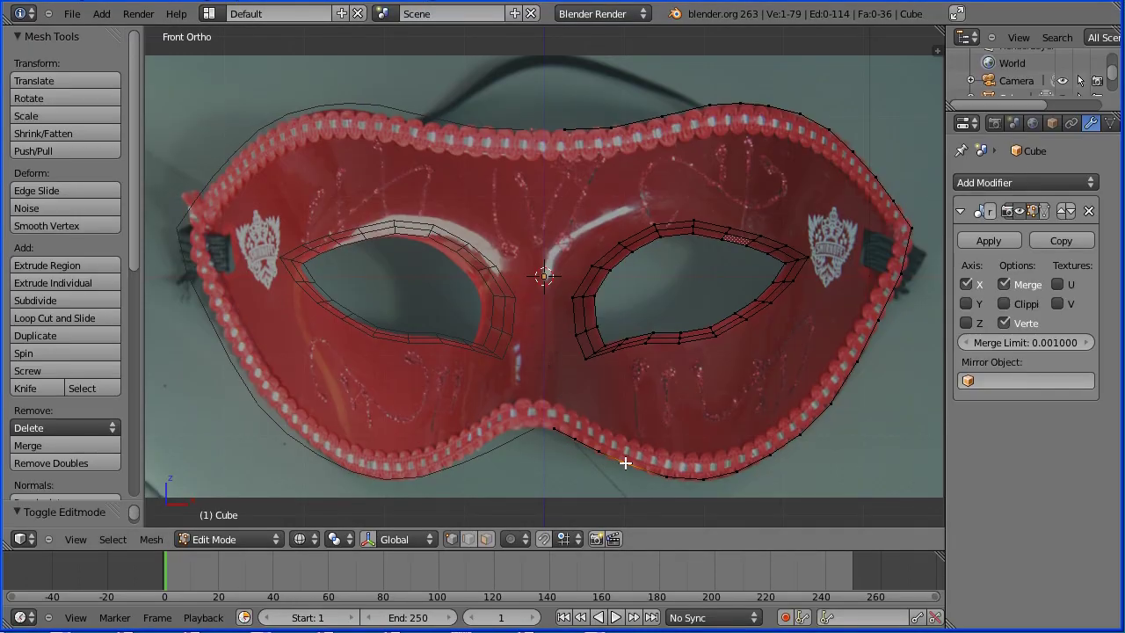
ctrl+click(627, 403)
right_click(584, 359)
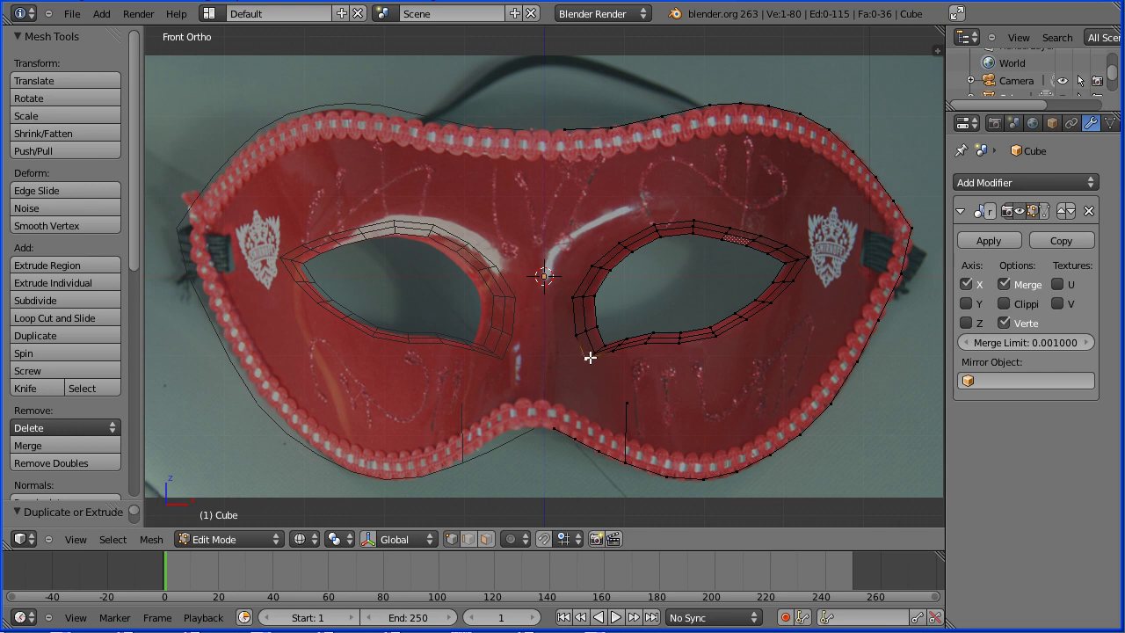
shift+right_click(628, 400)
key(f)
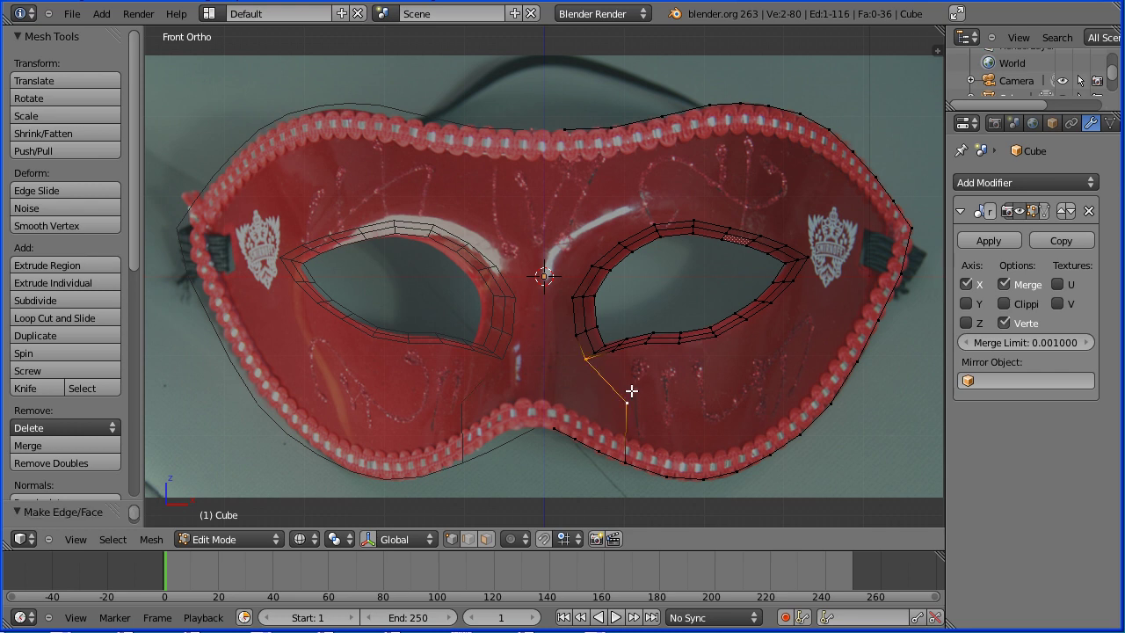
Extrude vertices up from the lower outline beside the nose and continue one toward the eye rim's inner lower corner
right_click(576, 439)
ctrl+click(576, 412)
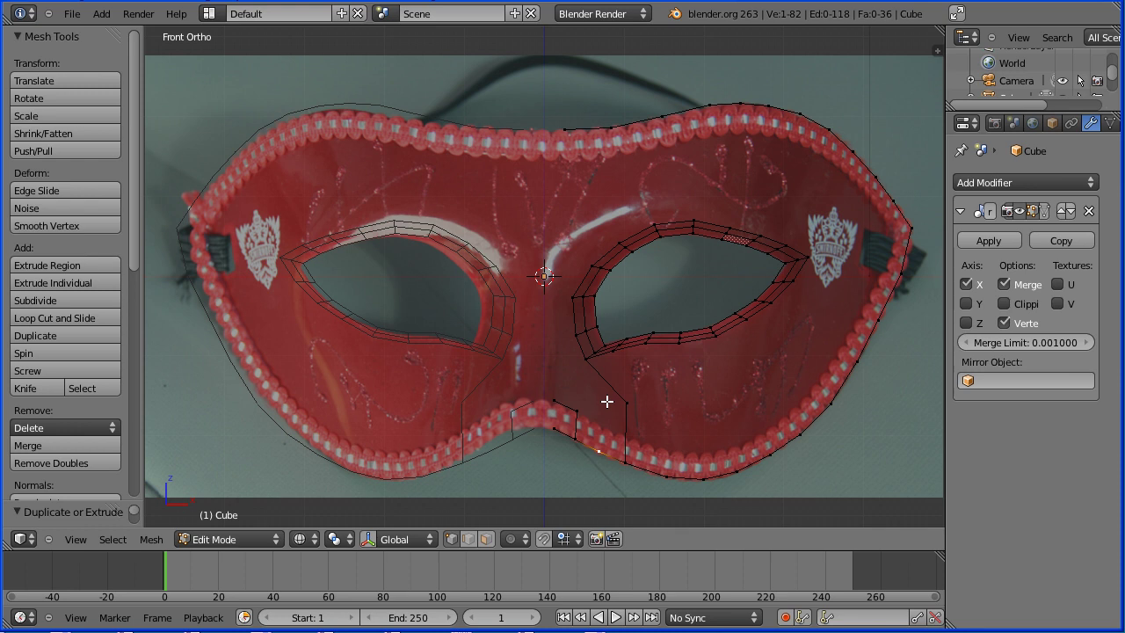
ctrl+click(600, 405)
ctrl+click(571, 377)
key(Tab)
key(Tab)
Join the vertex above the nose notch to the outline vertex below it and to the vertex beneath the eye corner
right_click(555, 429)
shift+right_click(554, 402)
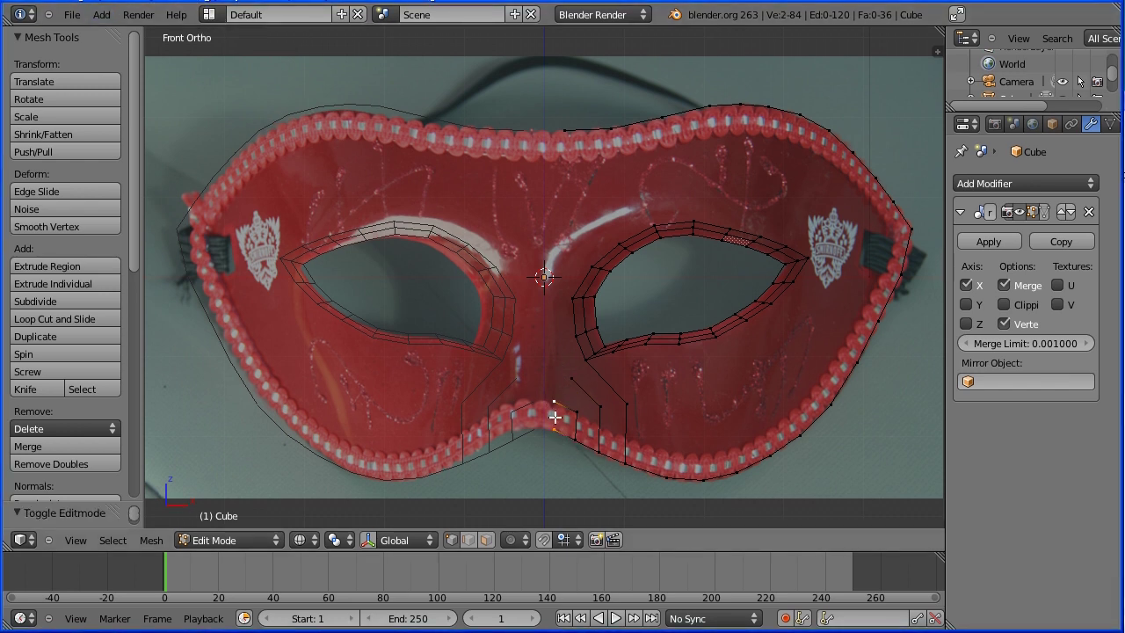
key(f)
right_click(572, 377)
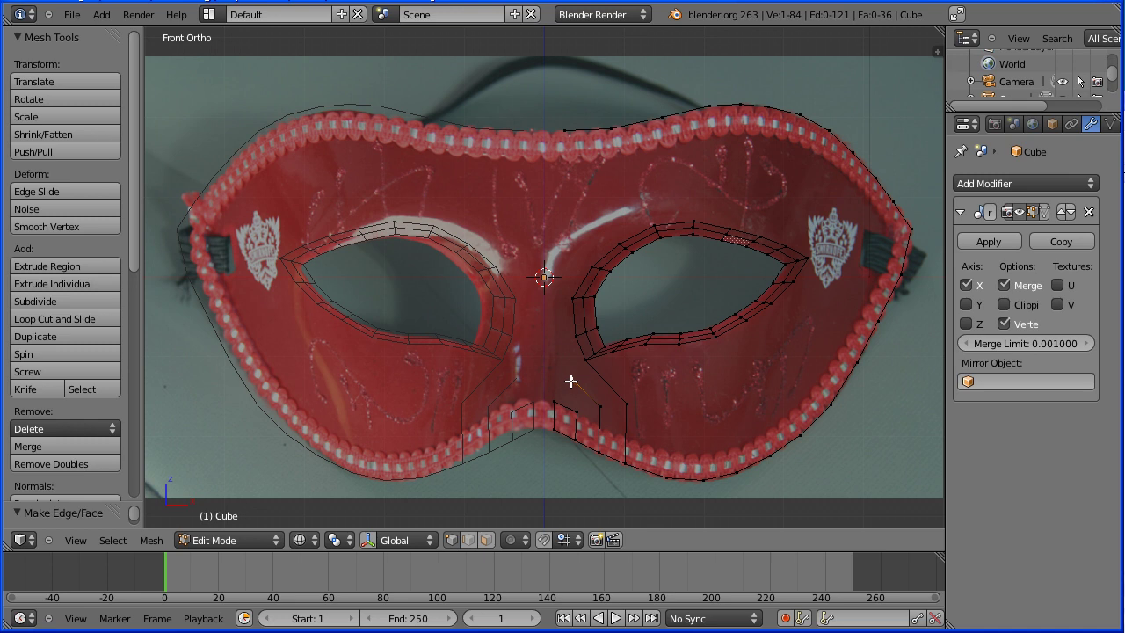
shift+right_click(554, 402)
key(f)
Connect the eye rim's inner lower corner to the vertex below it, and link the remaining vertices across the row above the nose edge
right_click(584, 359)
shift+right_click(572, 378)
key(f)
right_click(626, 404)
shift+right_click(598, 405)
key(f)
right_click(573, 410)
shift+right_click(601, 406)
key(f)
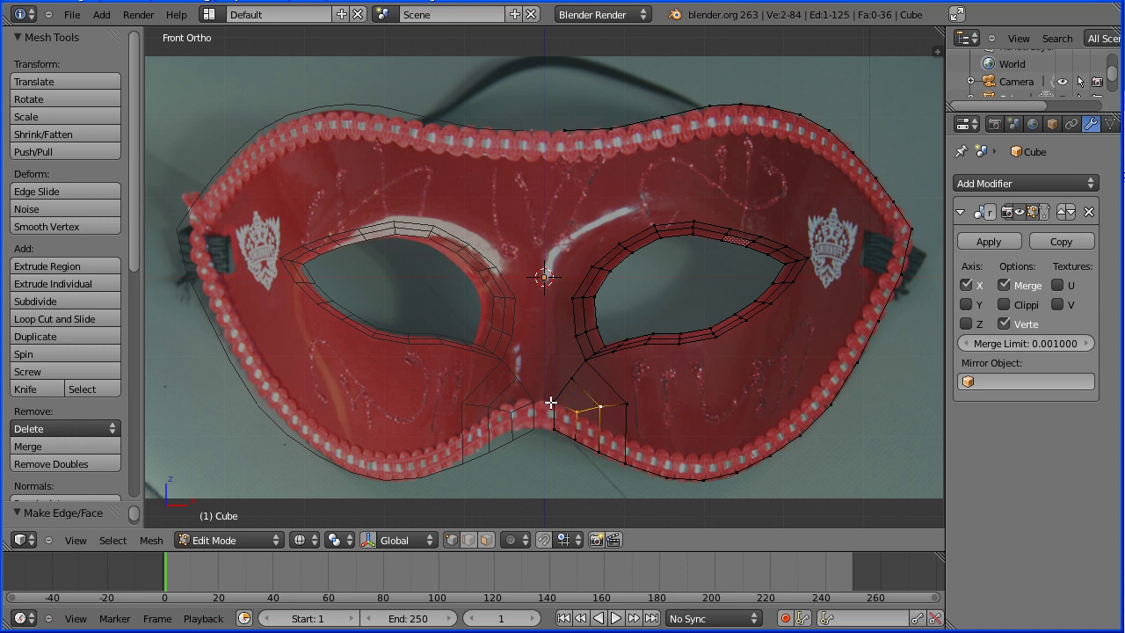
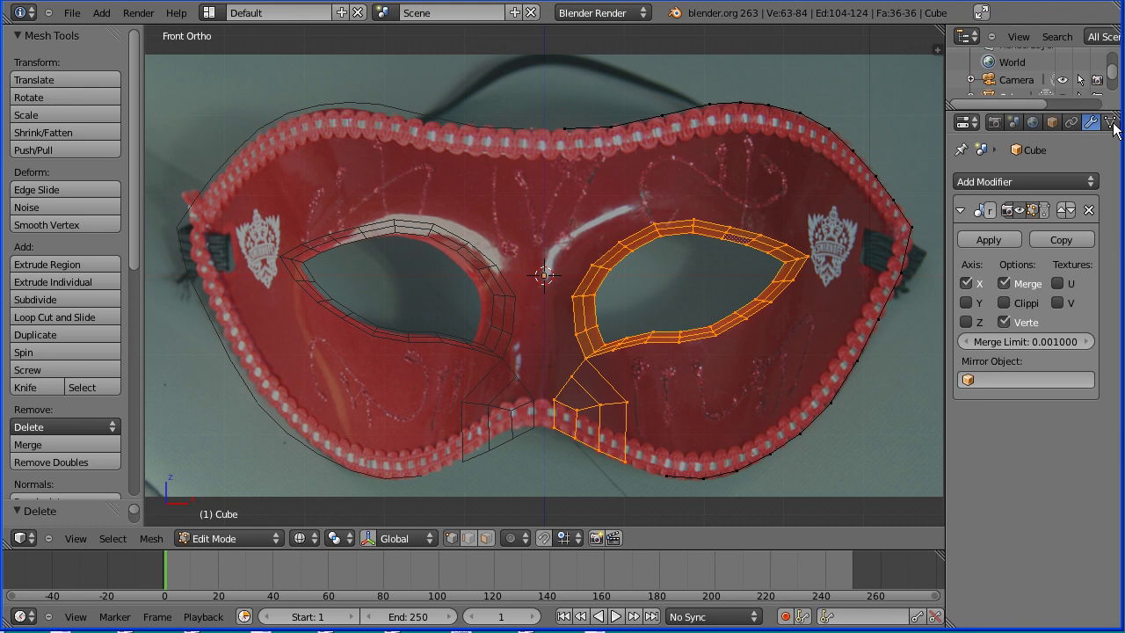
Create a vertex group named eyeNose and assign the selected eye rim and nose vertices to it
click(1112, 125)
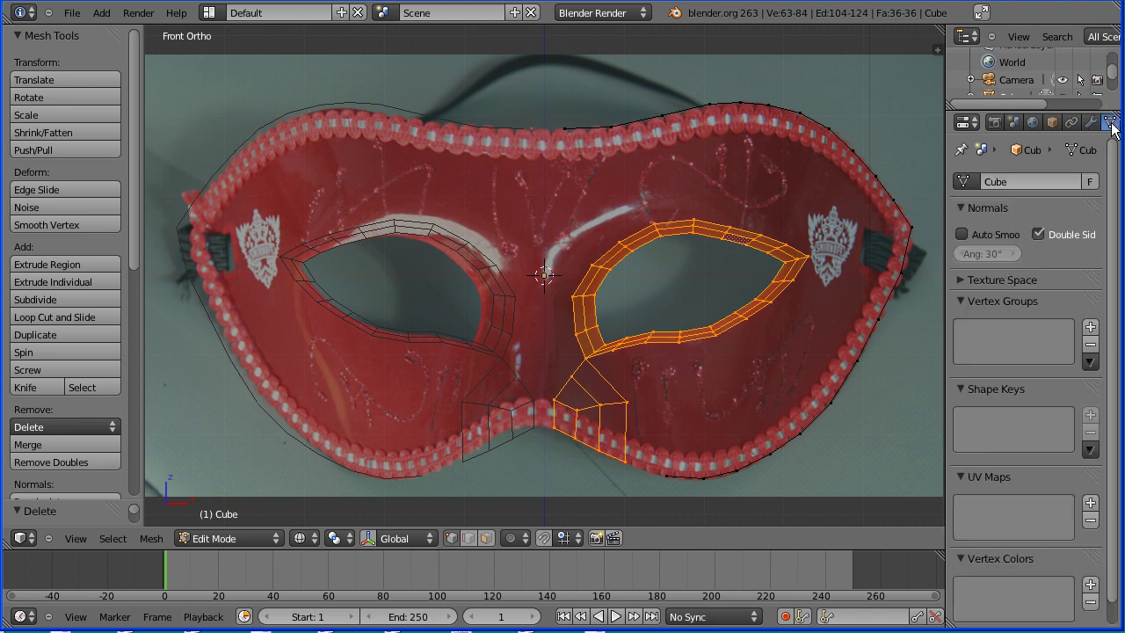
click(1091, 327)
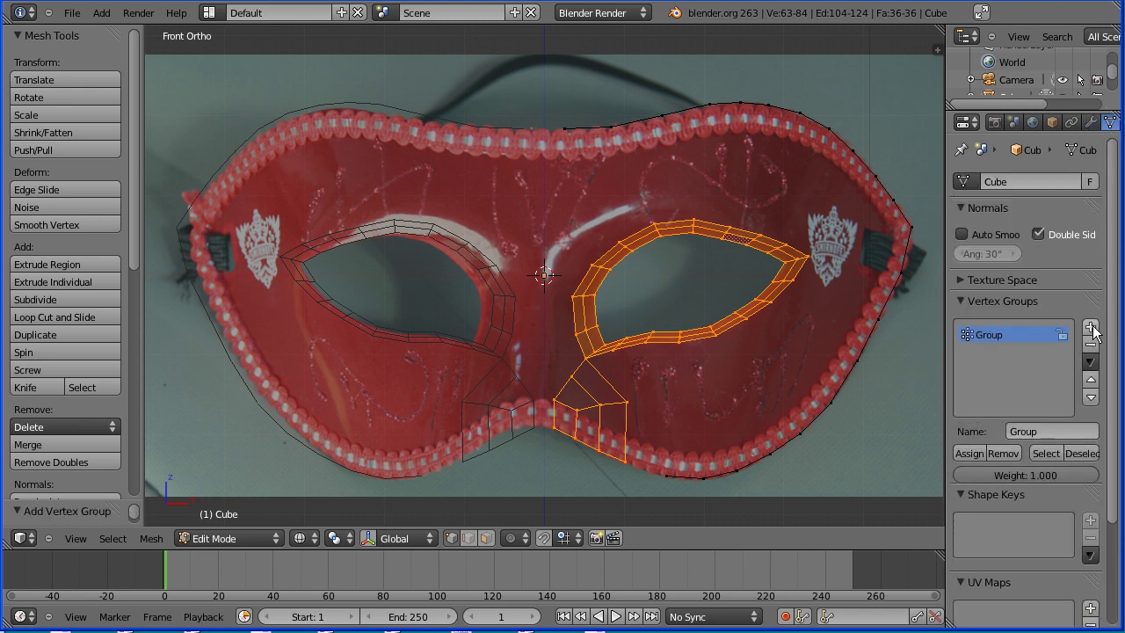
click(1022, 432)
text(eyeNose)
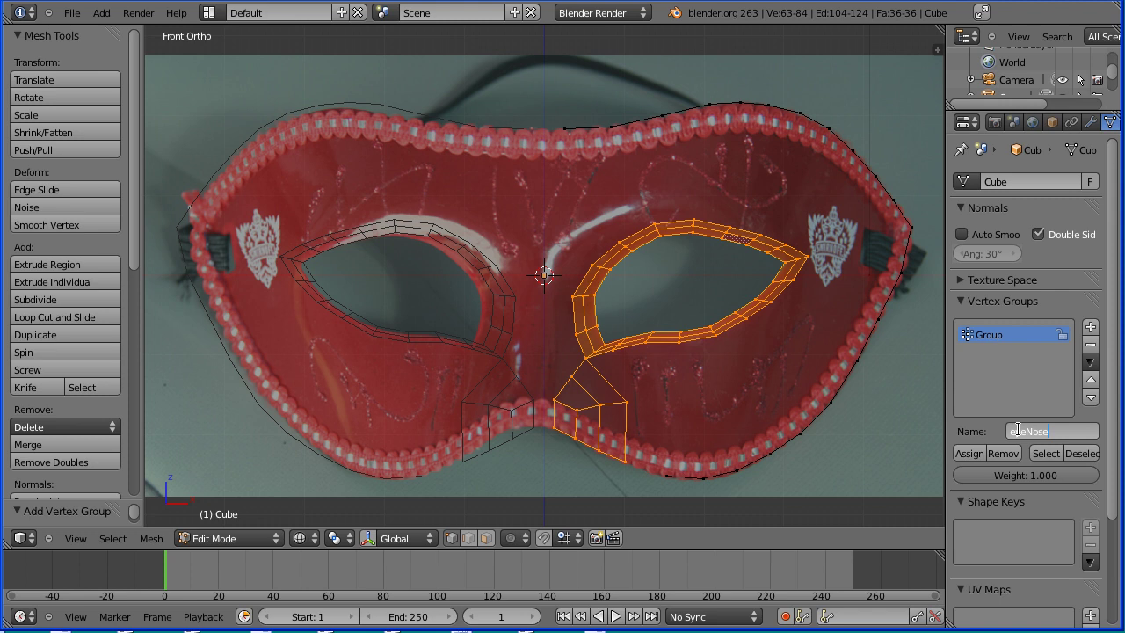
click(969, 454)
Check the eyeNose group by deselecting and reselecting its vertices
click(1079, 453)
click(1036, 454)
click(1078, 453)
click(1049, 452)
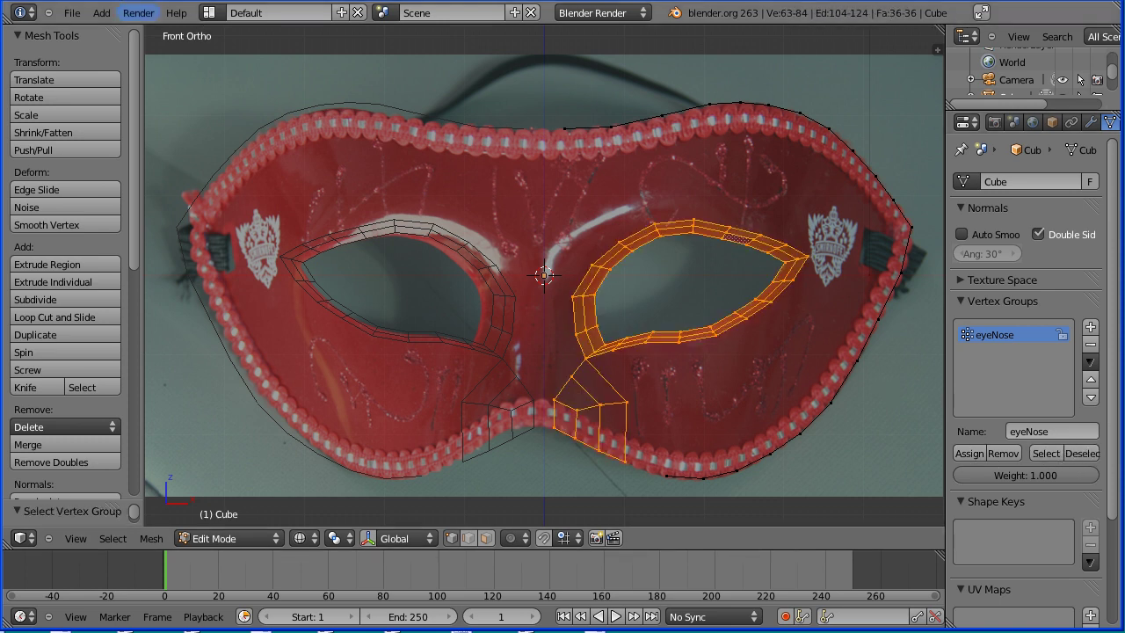
key(Tab)
key(Tab)
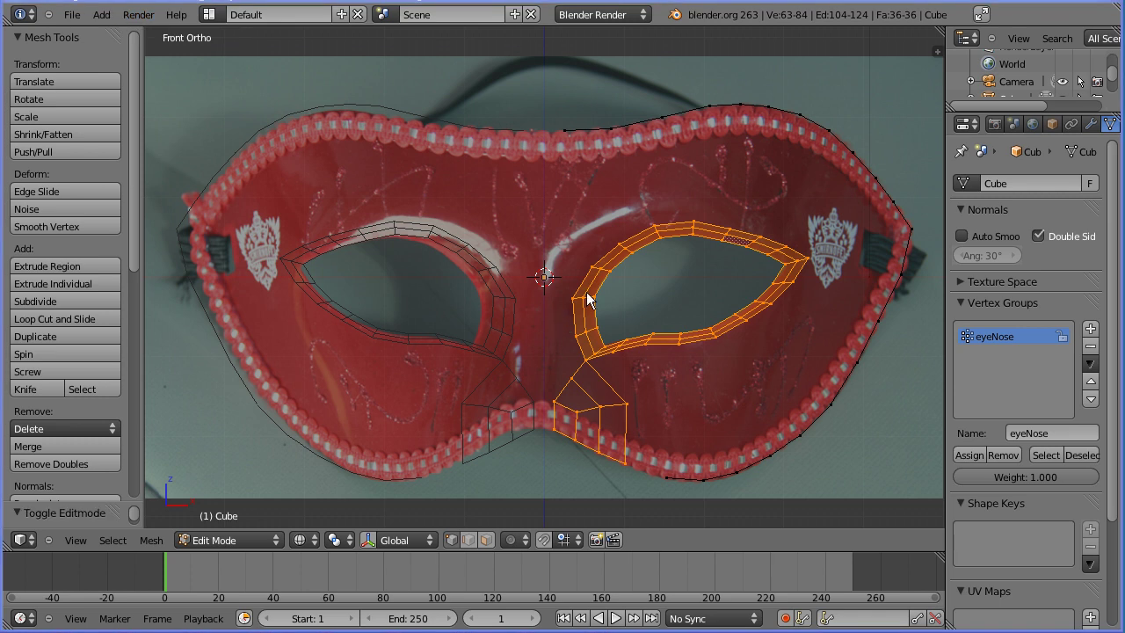
Extrude the mask's outer outline edges in place and scale the new loop inward to about 0.73
key(a)
alt+right_click(661, 114)
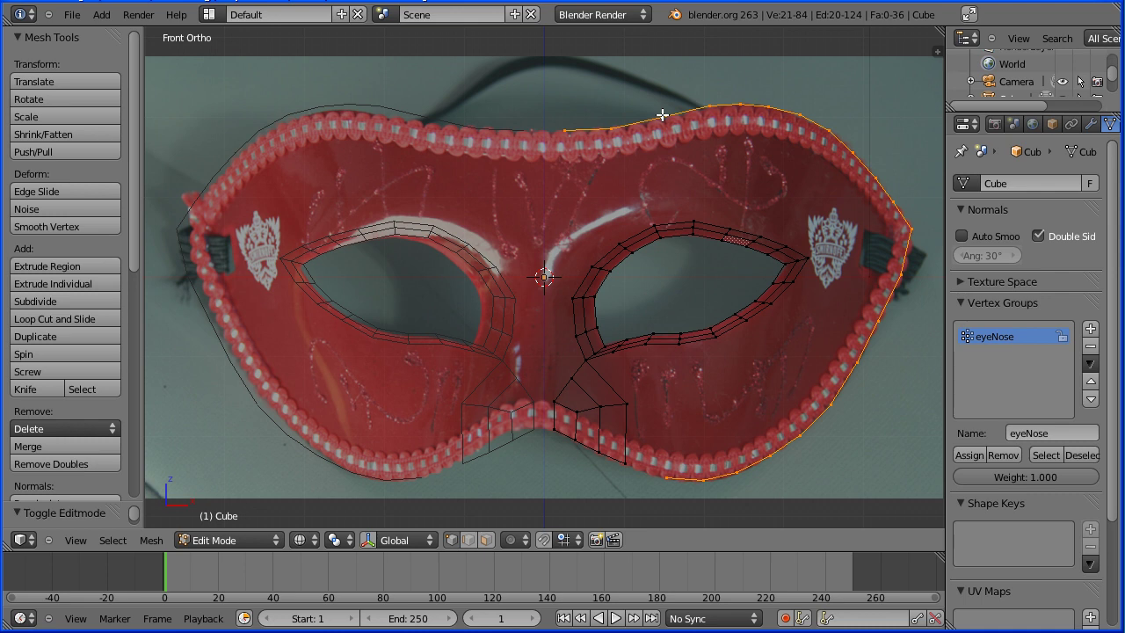
key(e)
right_click(665, 113)
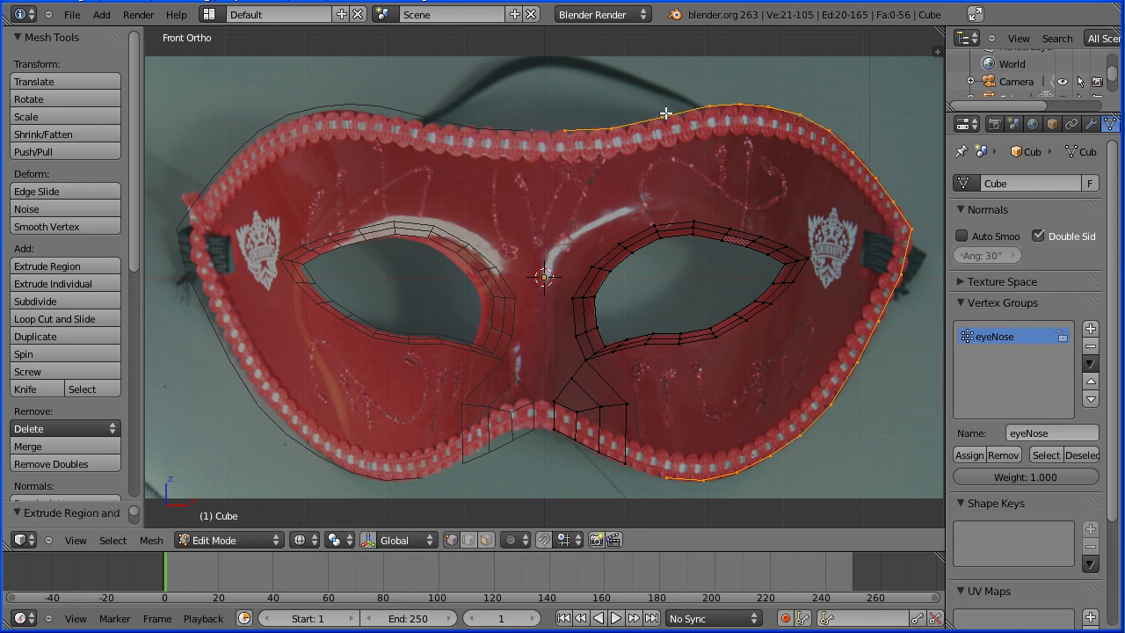
key(s)
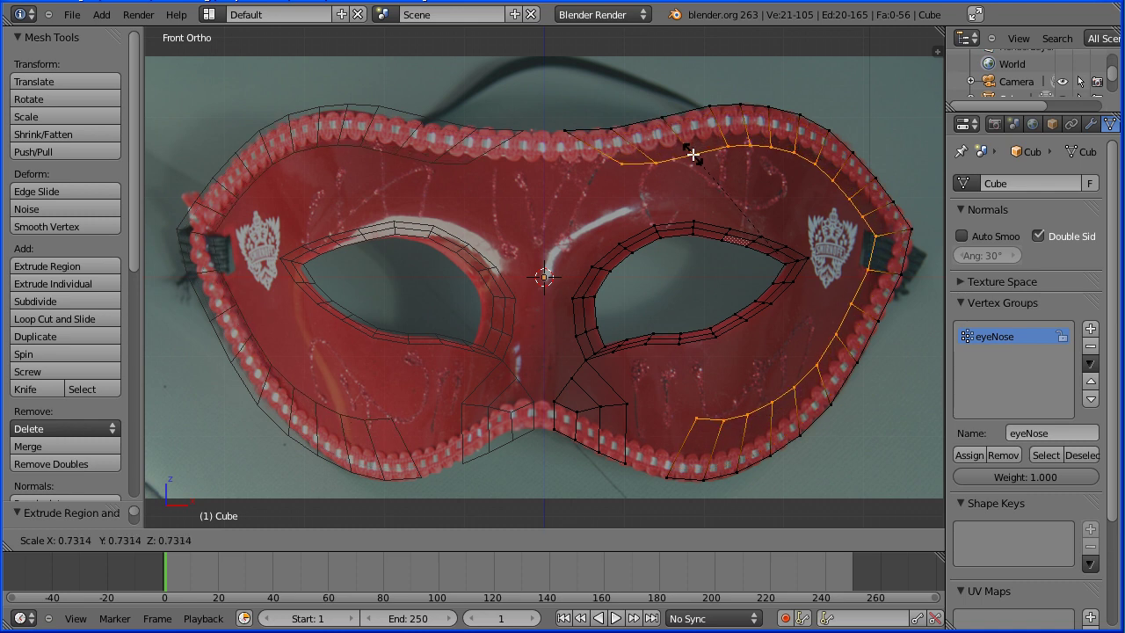
click(691, 153)
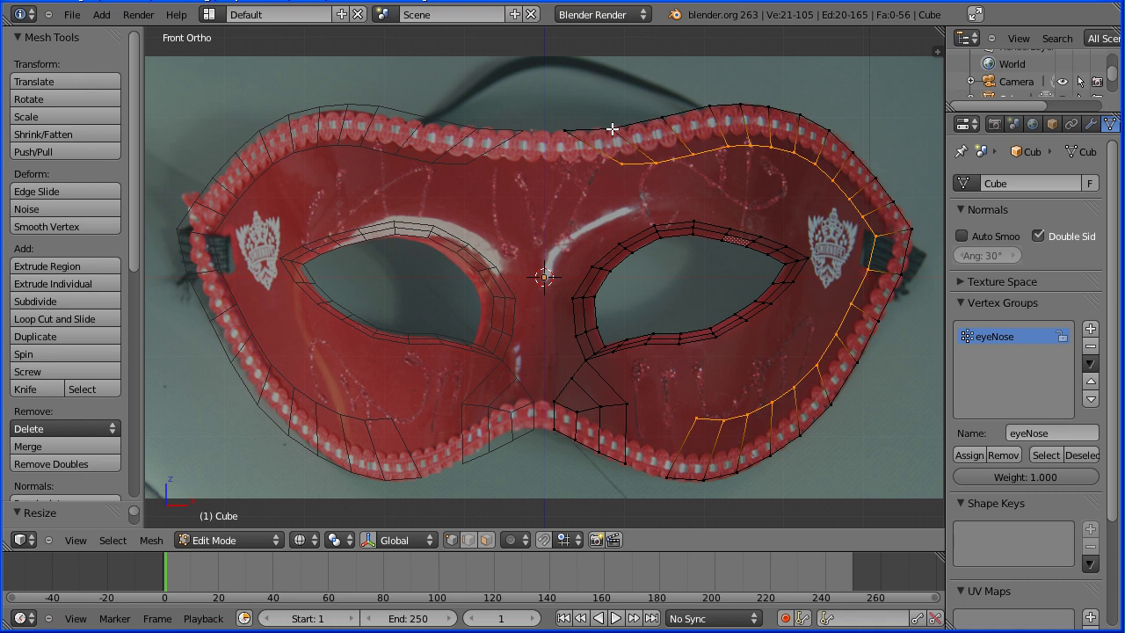
Hide the outer outline loop and the eyeNose group's vertices, leaving only the new inner loop editable
alt+right_click(613, 129)
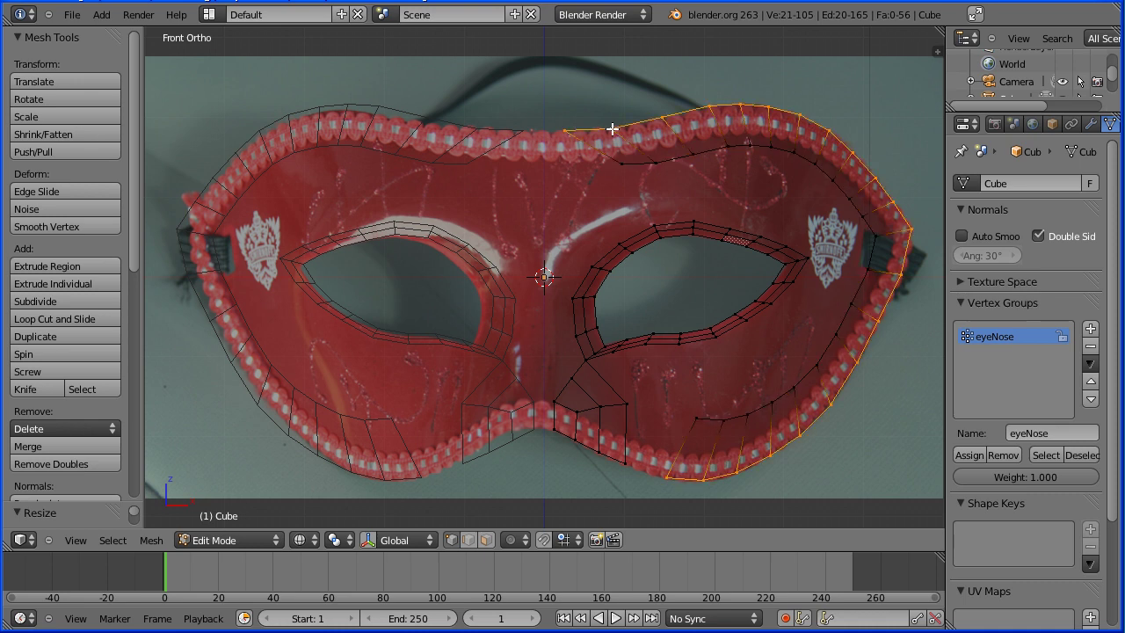
key(h)
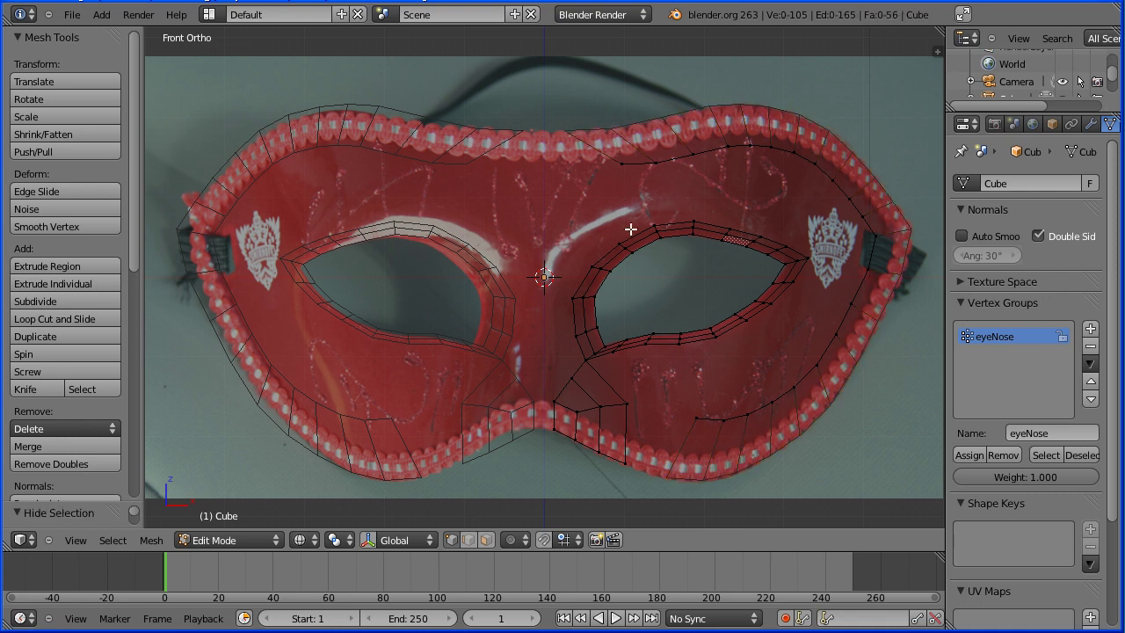
click(1045, 459)
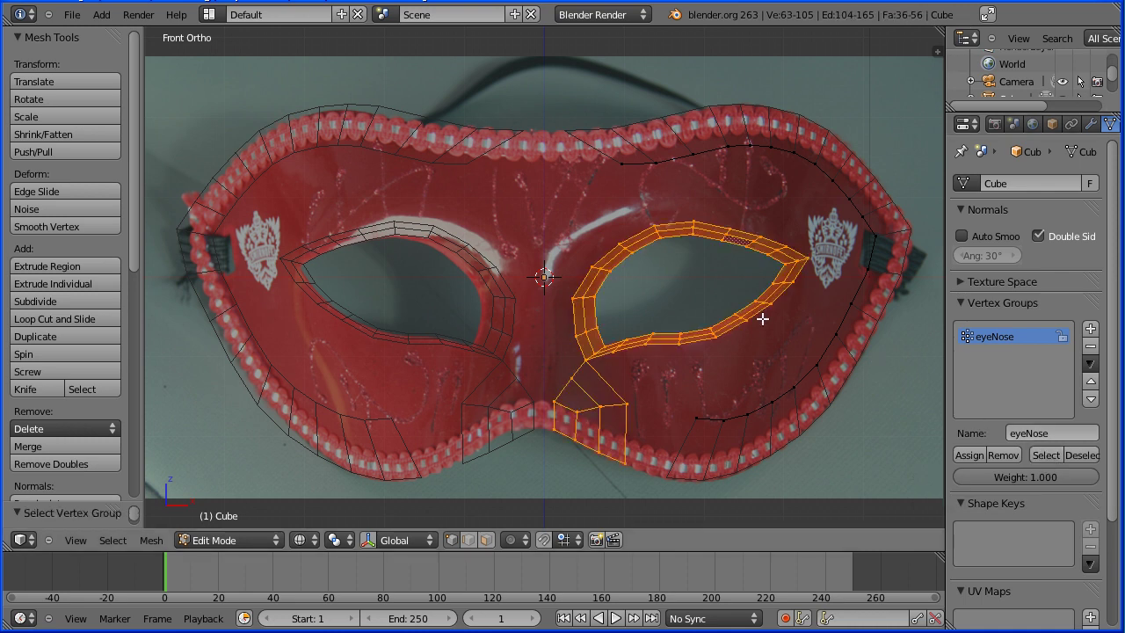
key(h)
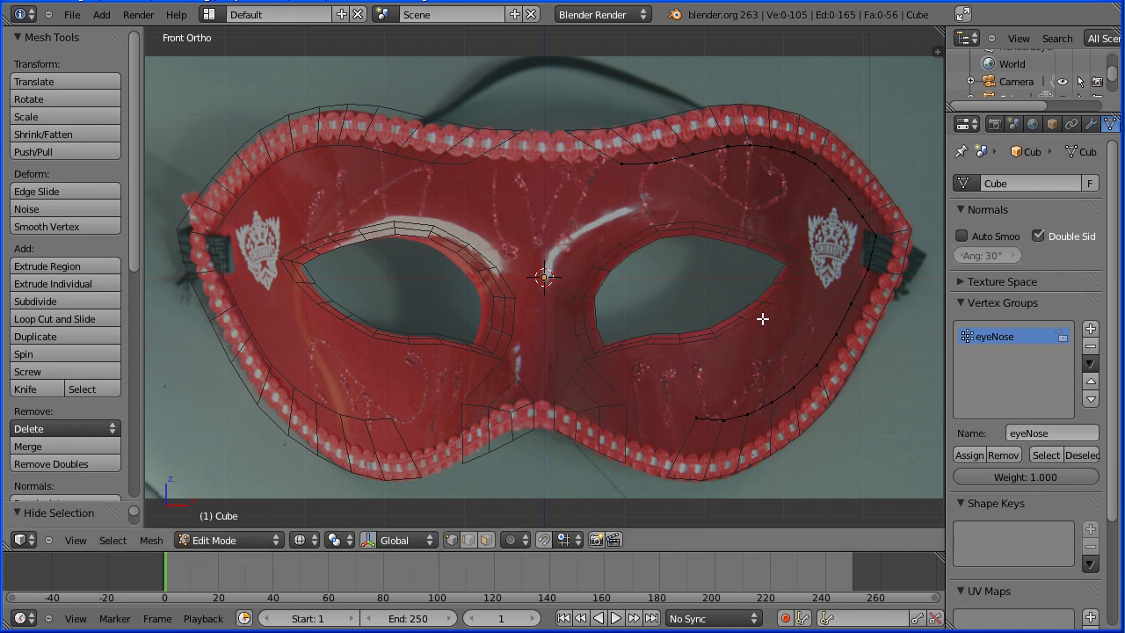
key(Tab)
key(Tab)
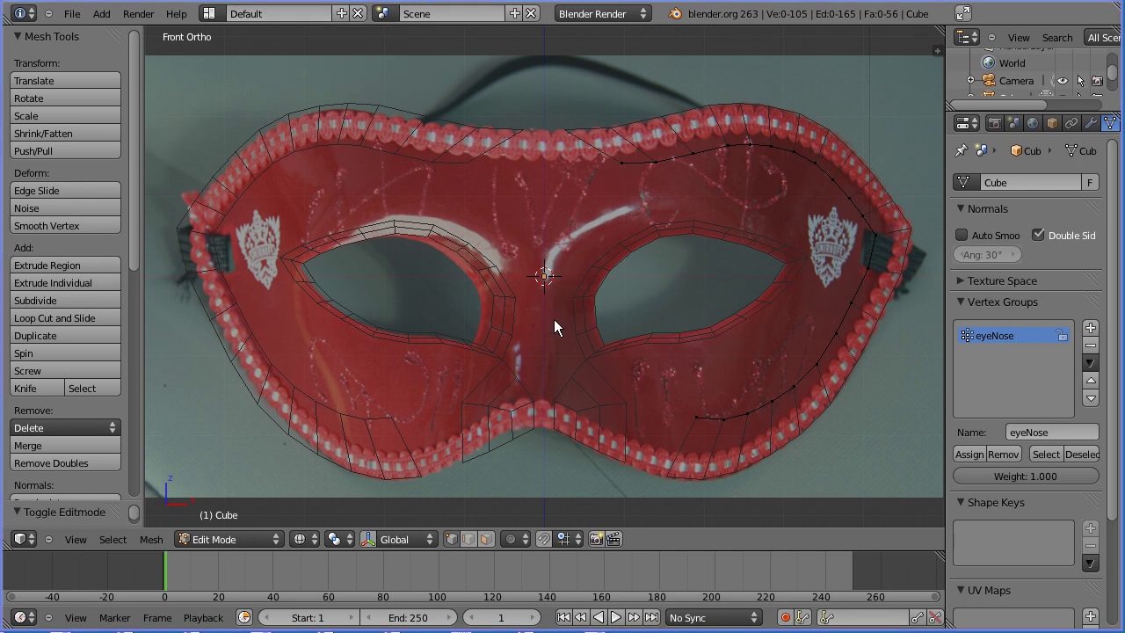
With proportional editing enabled at size 1.95, move the inner loop's upper end vertex about 0.63 toward the centre line and 0.09 down
click(511, 539)
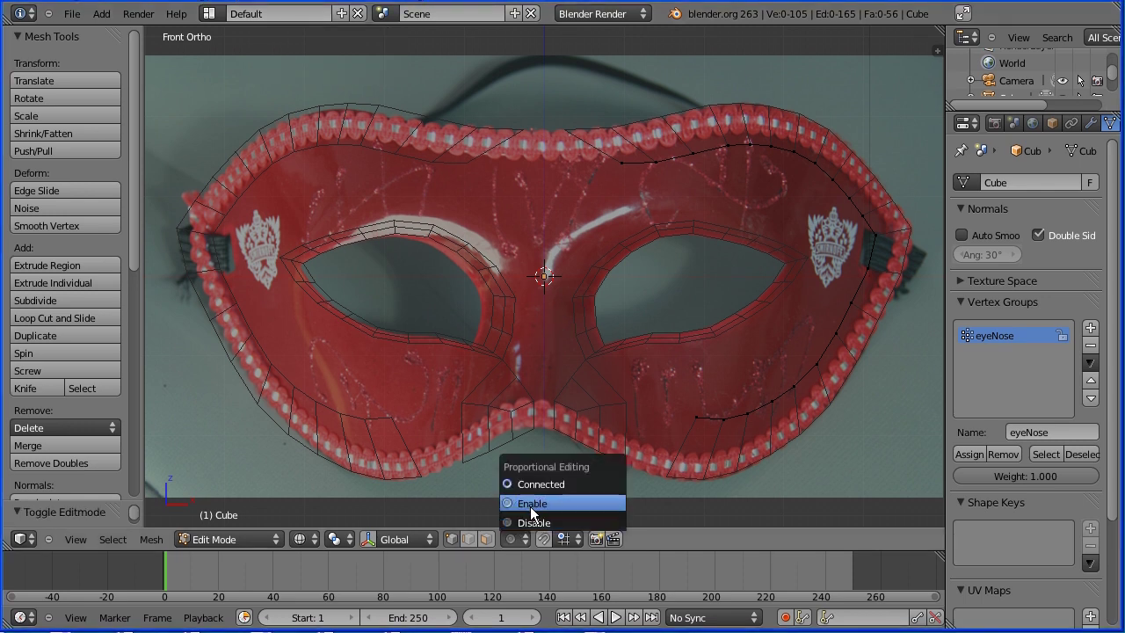
click(534, 507)
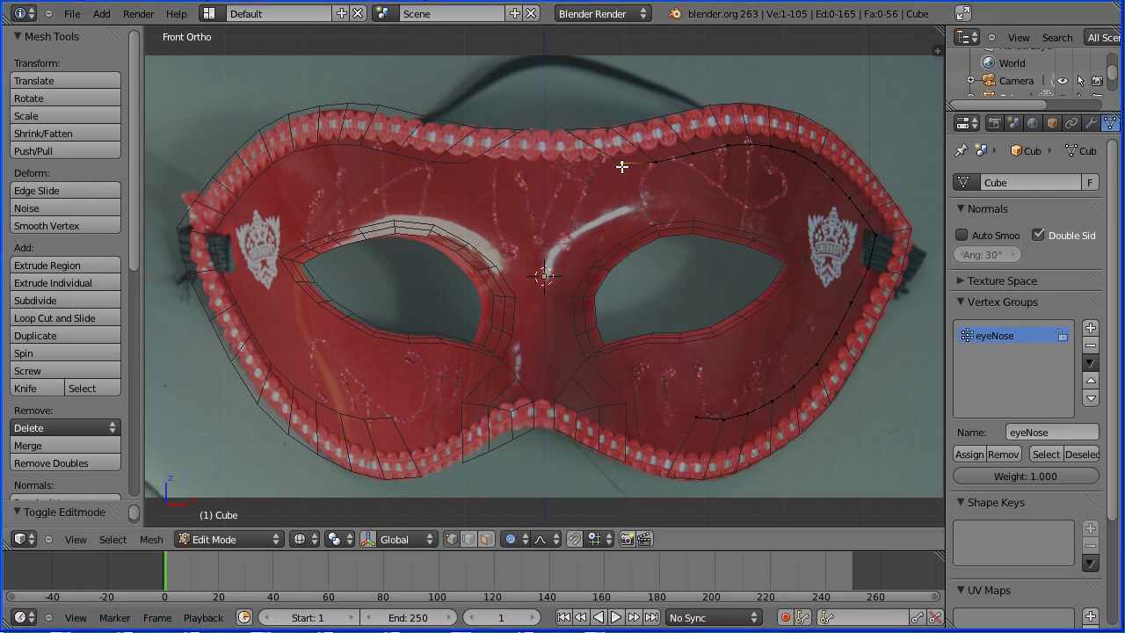
key(g)
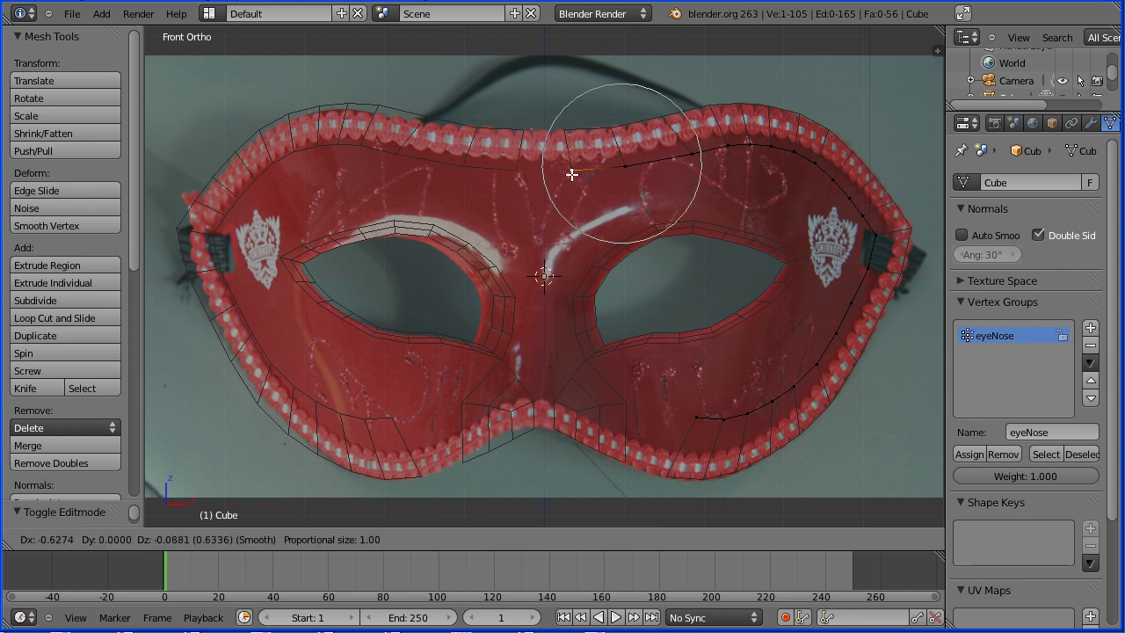
scroll(571, 175, down, 5)
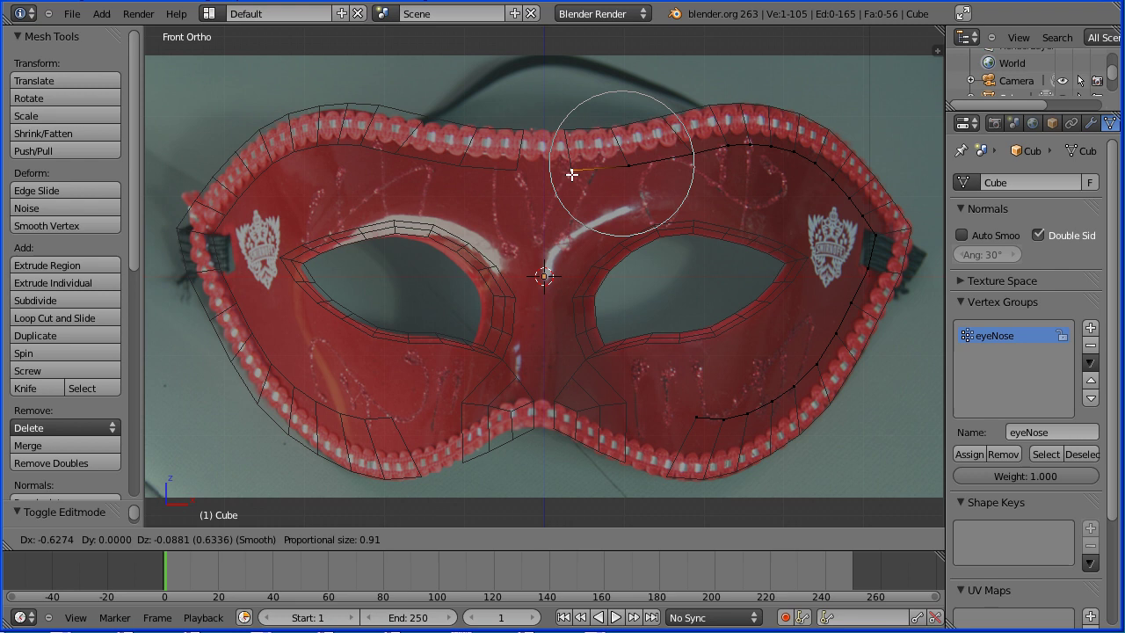
scroll(571, 175, down, 2)
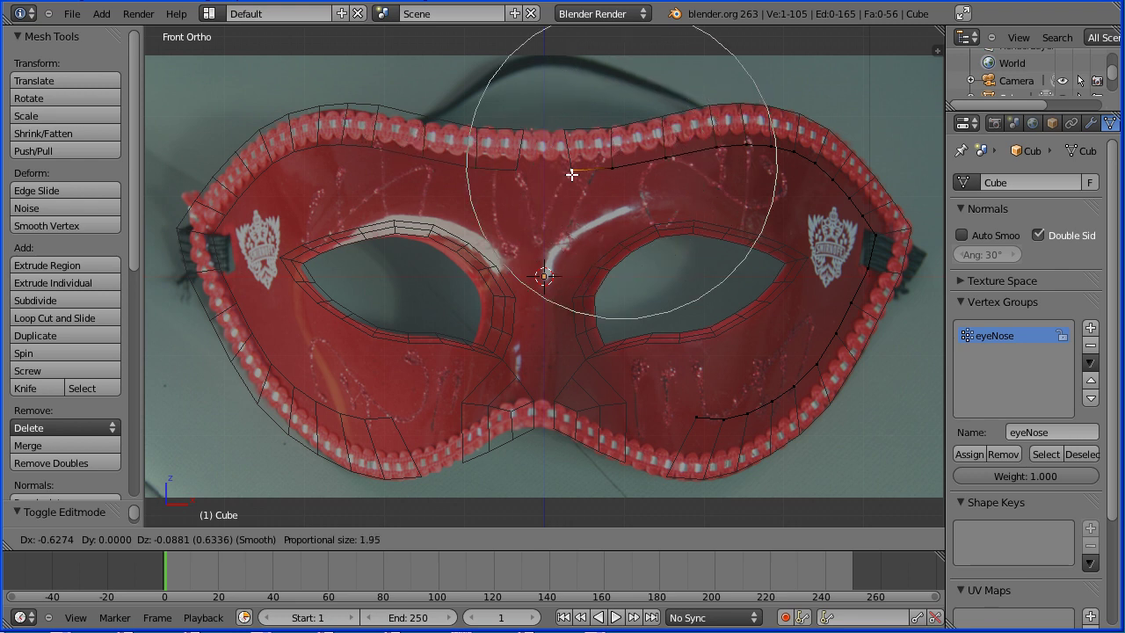
click(571, 175)
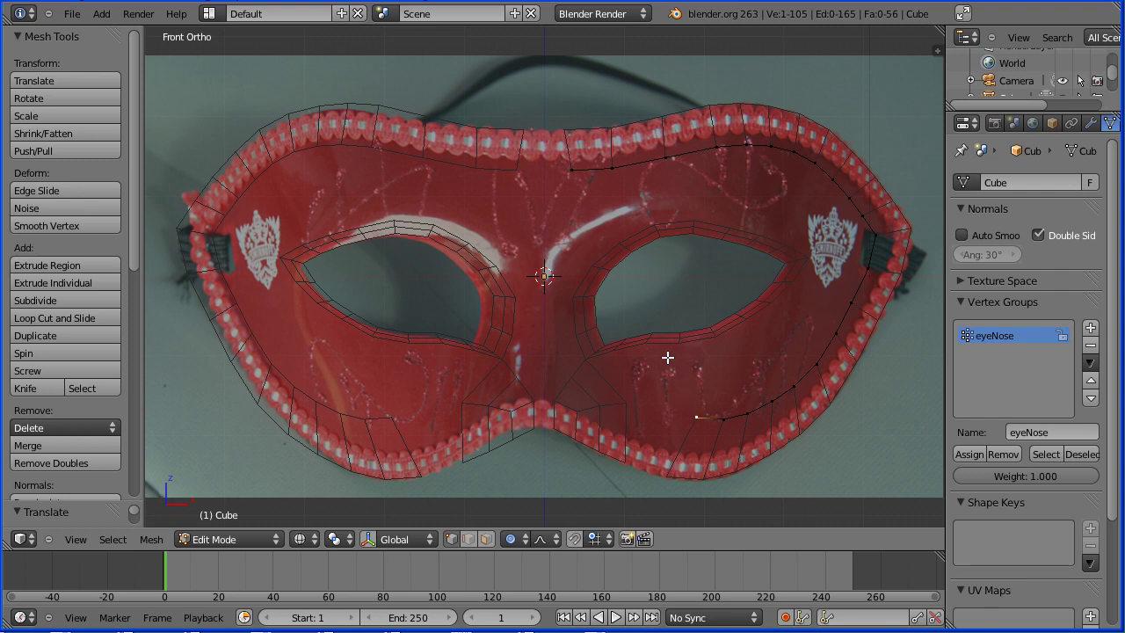
Move the inner loop's lower end vertex about 0.33 toward the nose and 0.23 down, using proportional size 2.59
key(g)
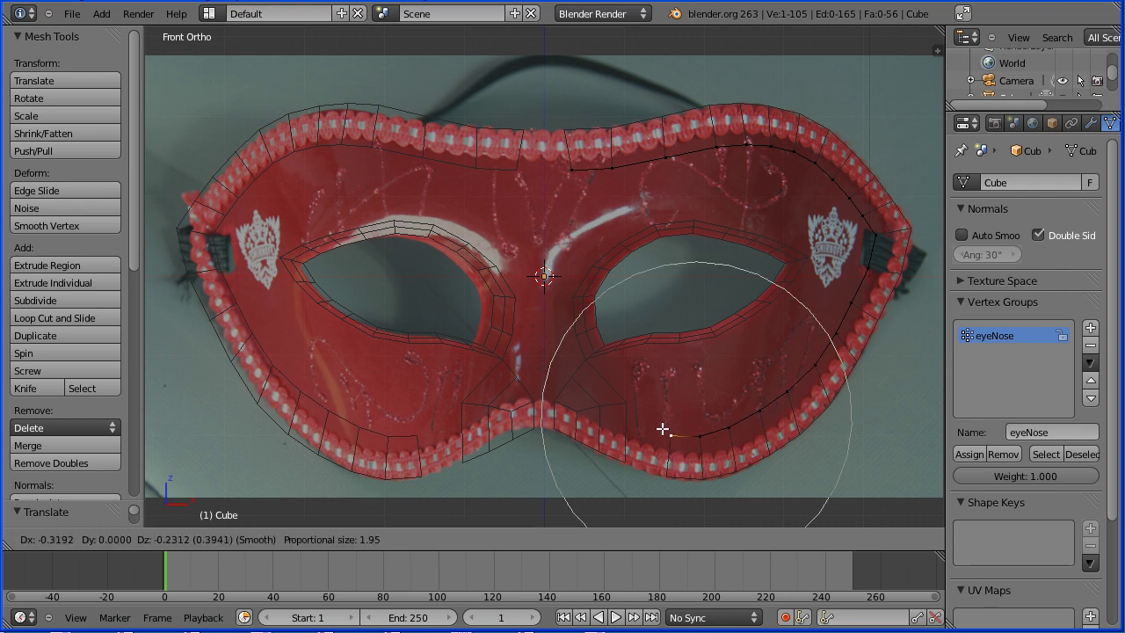
scroll(662, 429, up, 1)
scroll(662, 429, down, 4)
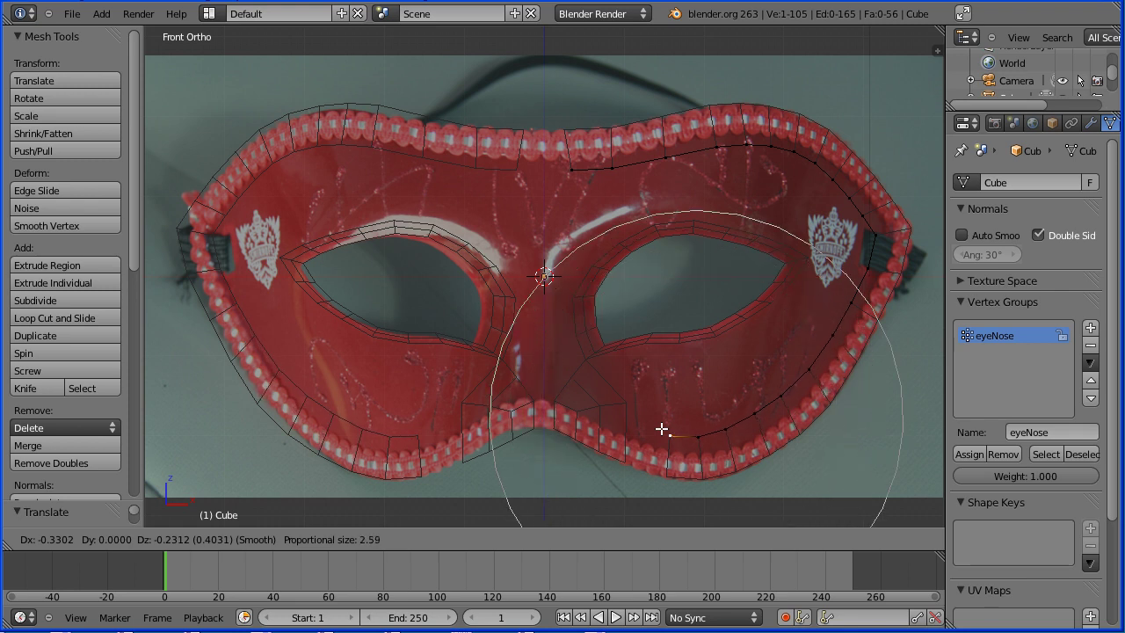
click(661, 429)
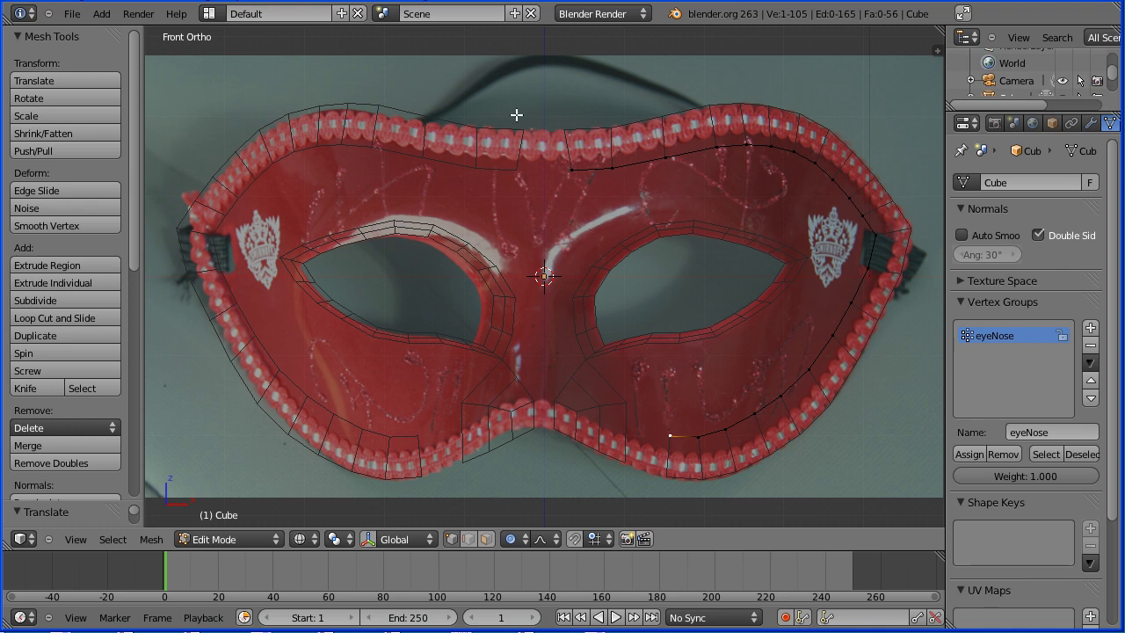
Disable proportional editing and nudge the second and third vertices of the loop's upper edge slightly outward to even their spacing
click(516, 538)
click(578, 526)
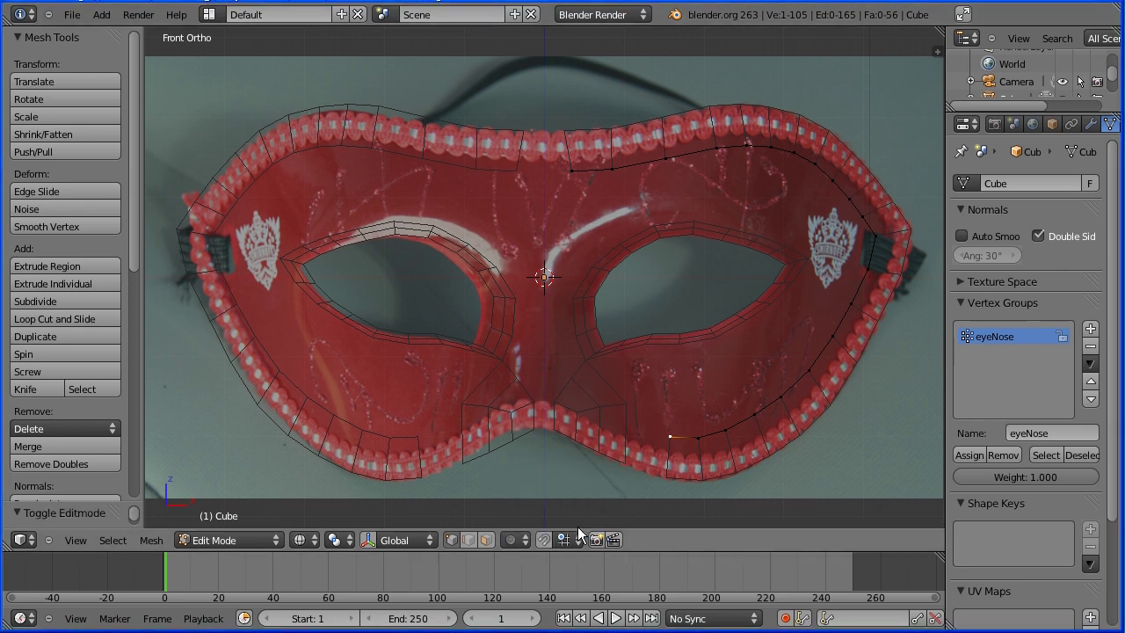
right_click(612, 168)
key(g)
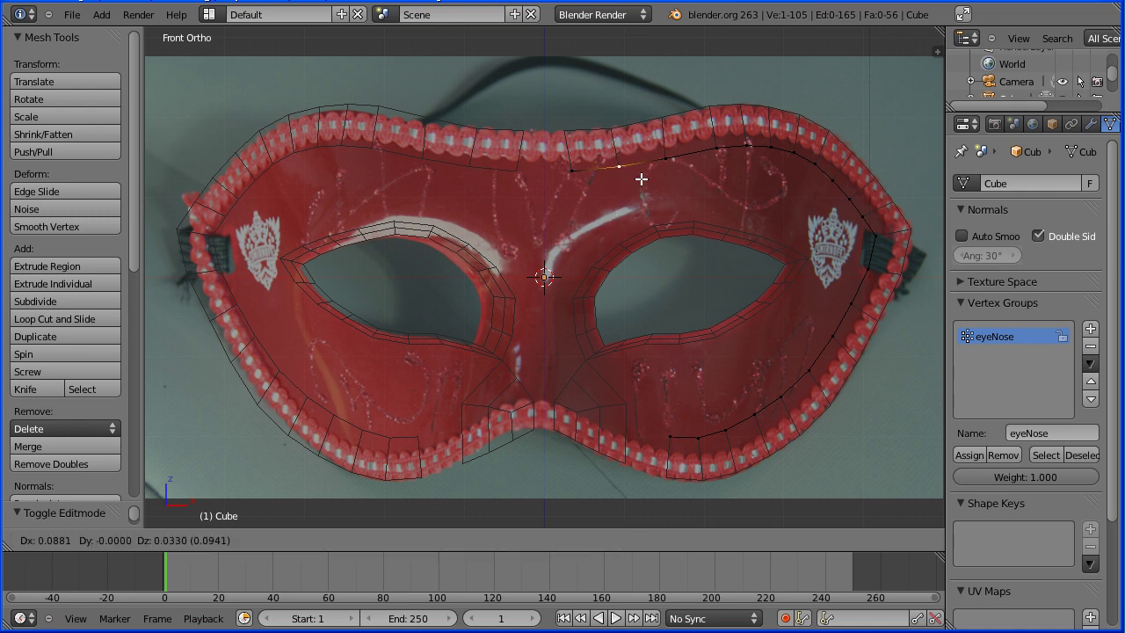
click(640, 178)
key(g)
click(687, 182)
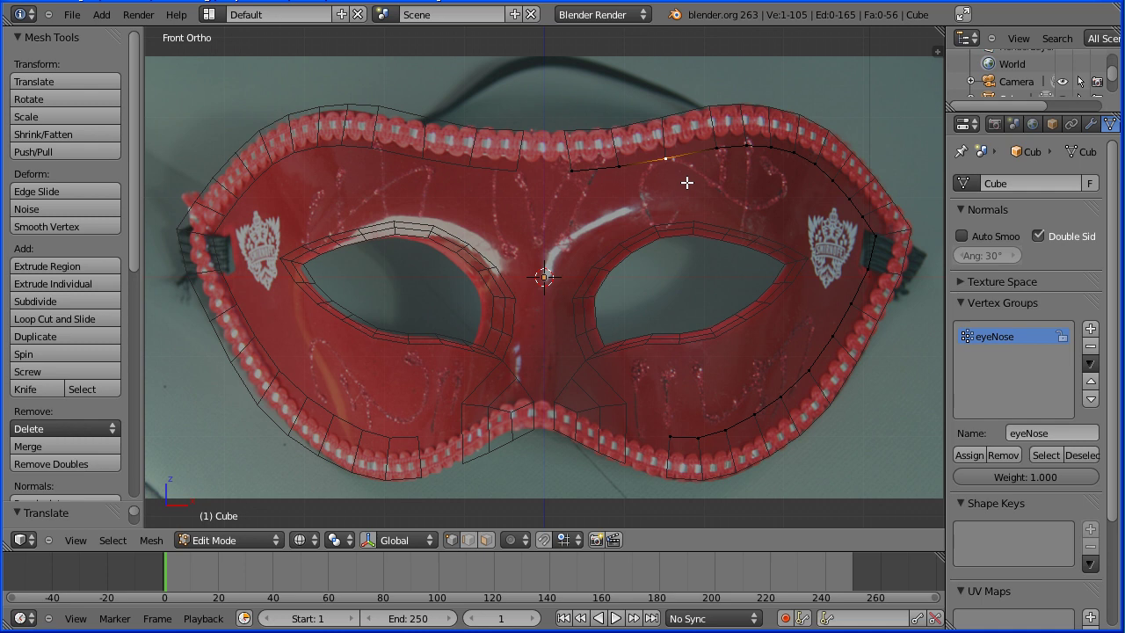
key(g)
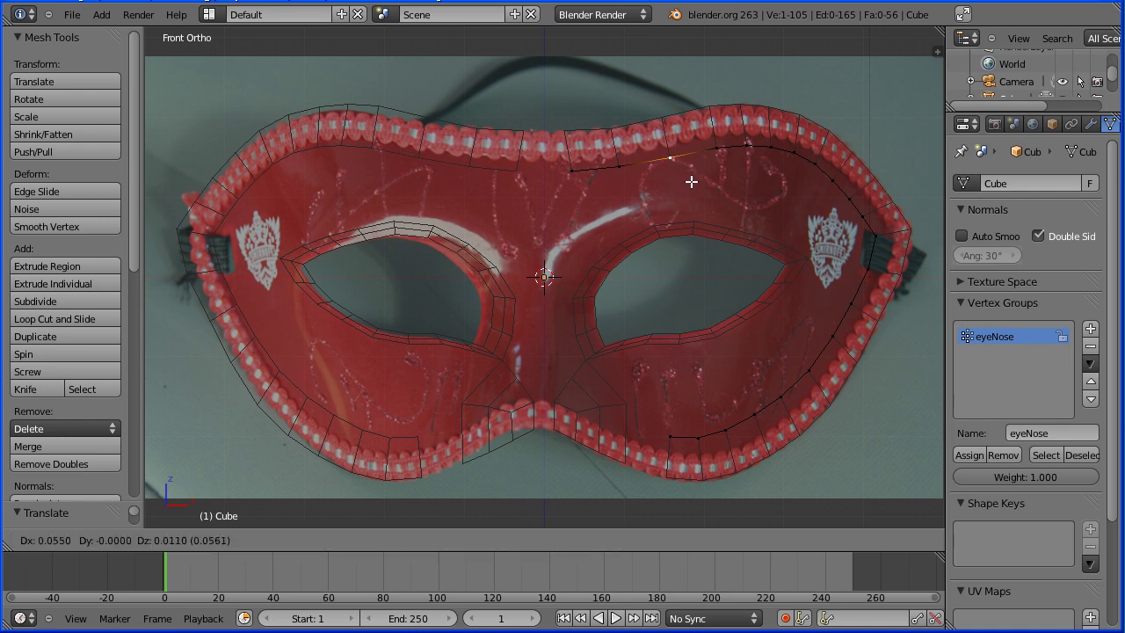
click(692, 181)
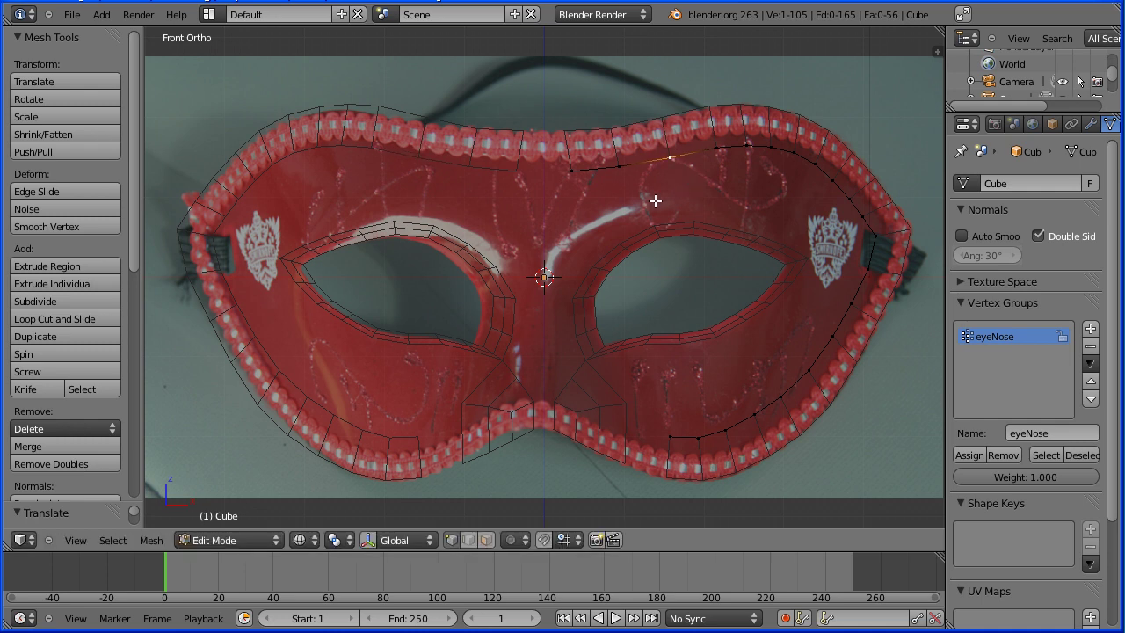
Extrude the adjusted inner loop in place and scale the new loop inward toward the eye
alt+right_click(621, 165)
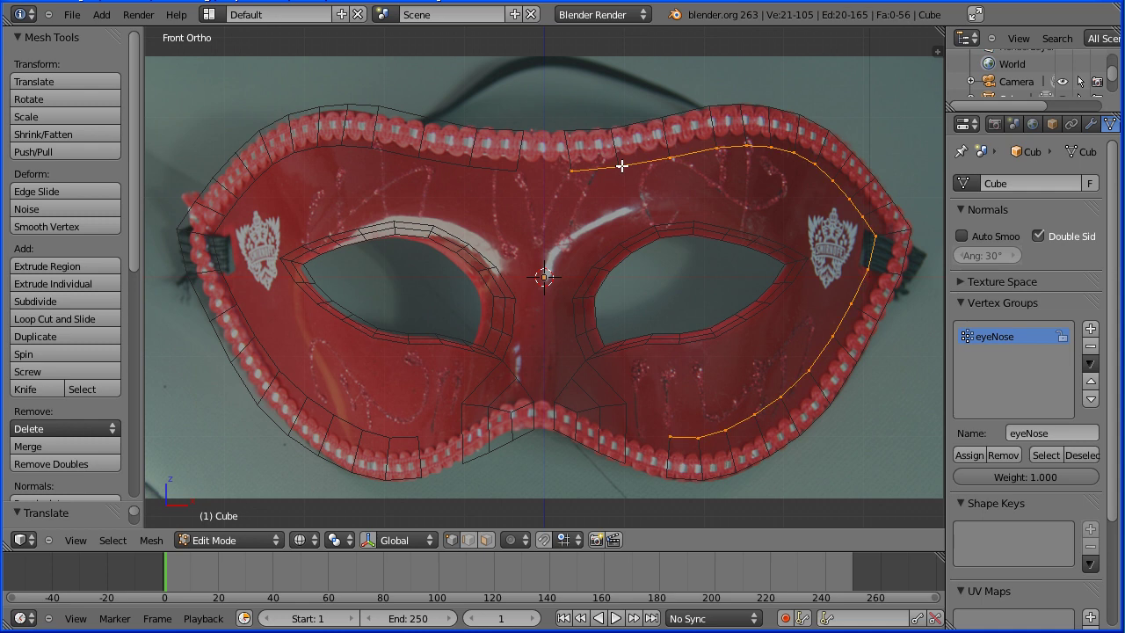
key(e)
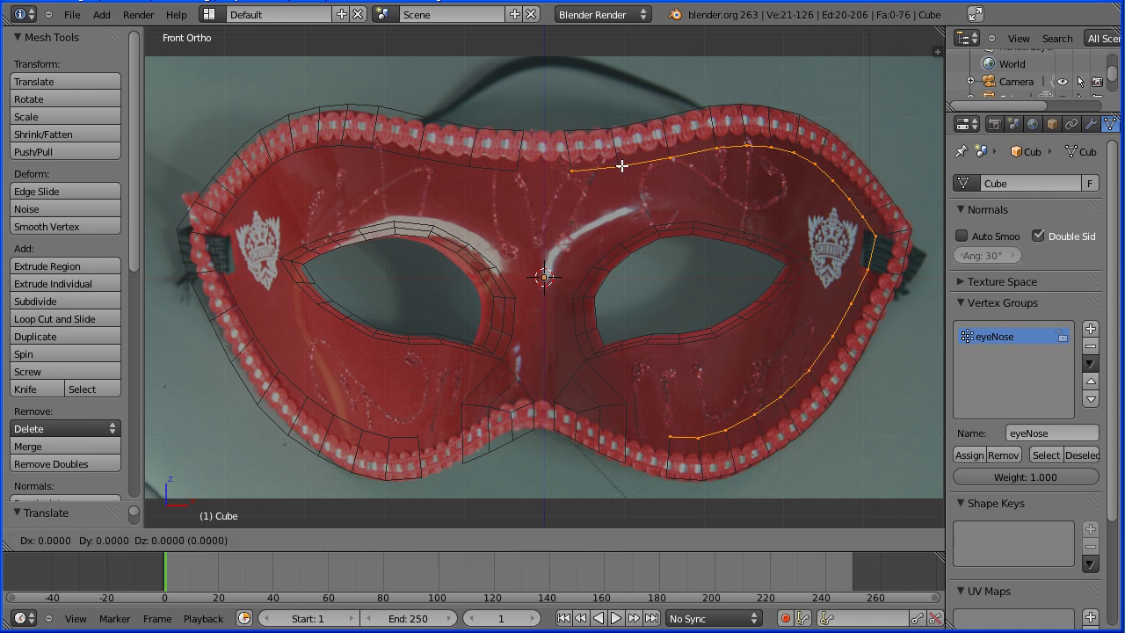
right_click(621, 165)
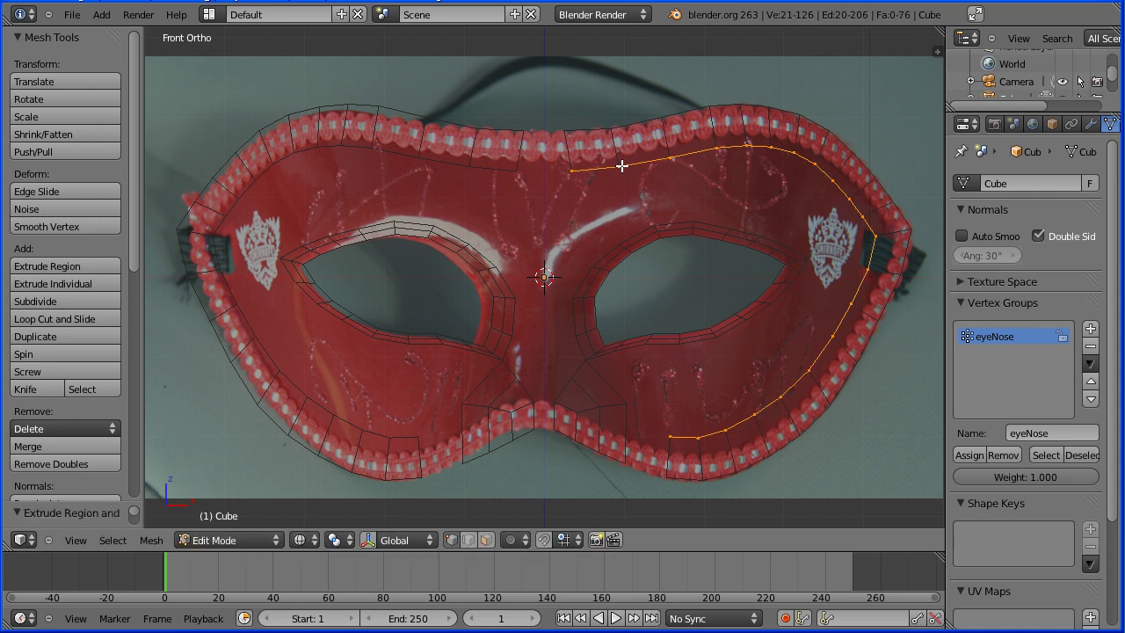
key(s)
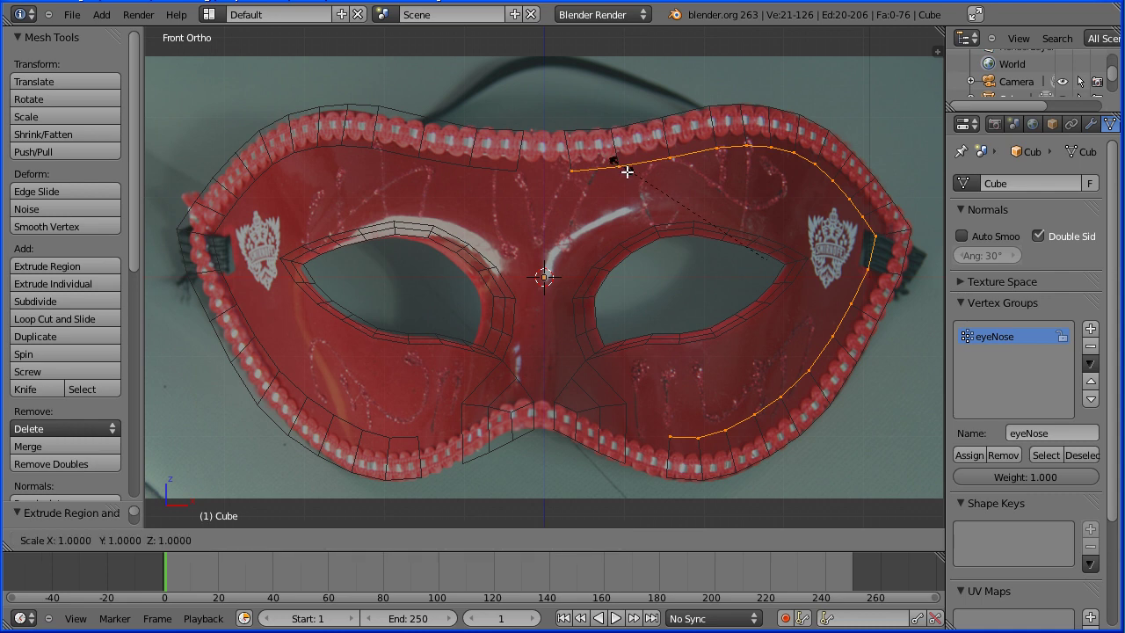
click(653, 203)
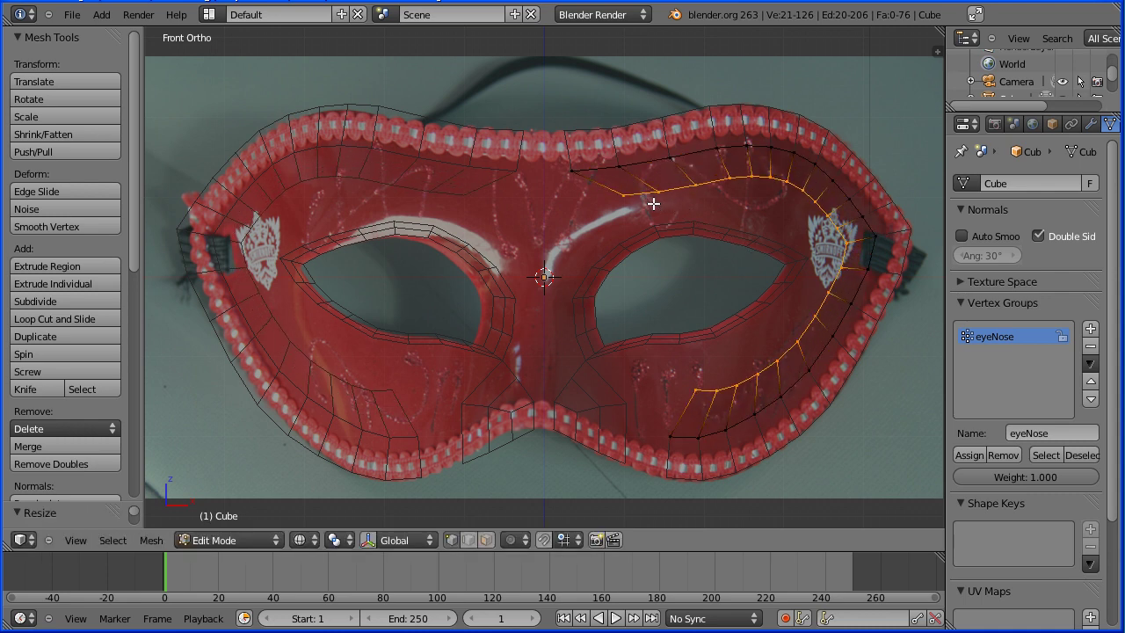
Hide the loop that was just extruded from, leaving only the innermost loop editable
alt+right_click(670, 156)
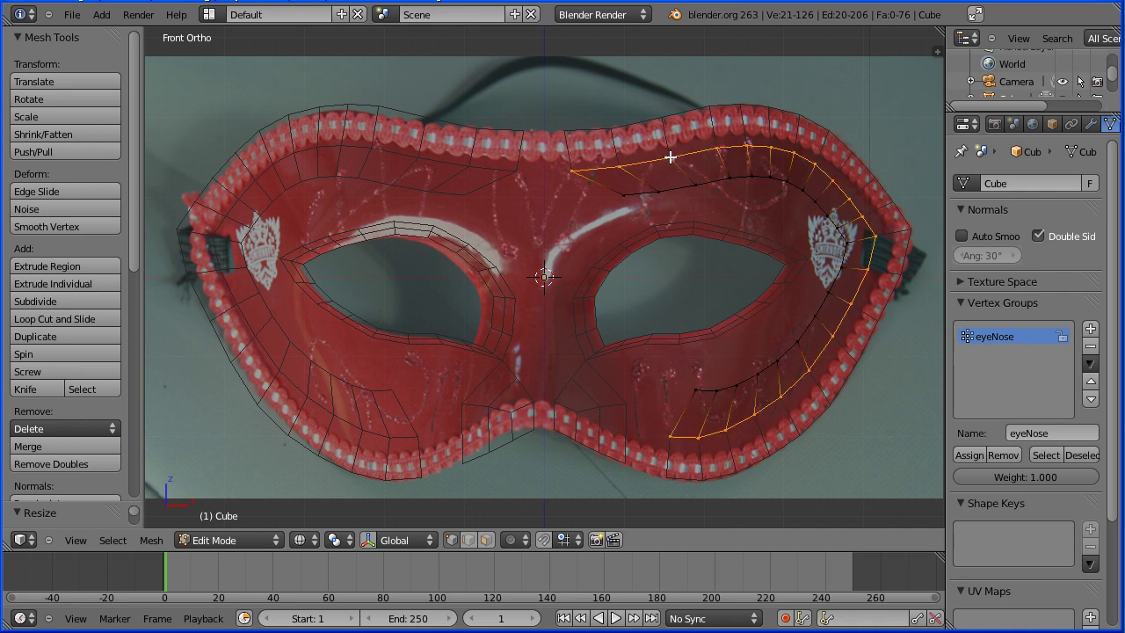
key(h)
key(Tab)
key(Tab)
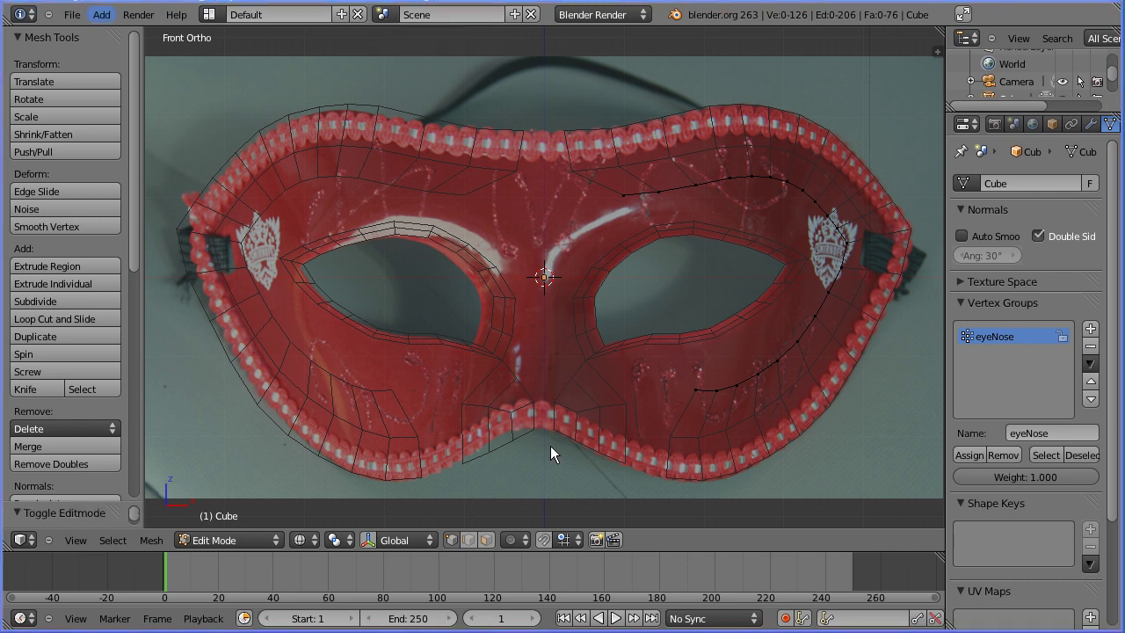
With proportional editing enabled at size 2.14, move the innermost loop's upper end vertex about 0.57 toward the centre line and 0.03 down
click(518, 539)
click(553, 507)
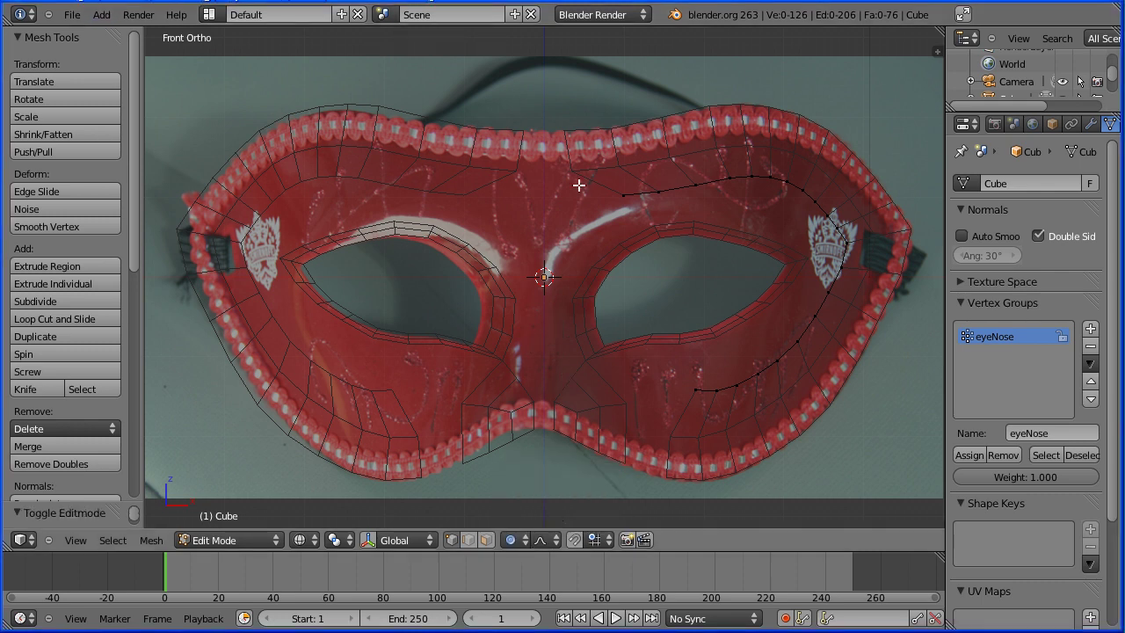
right_click(624, 194)
key(g)
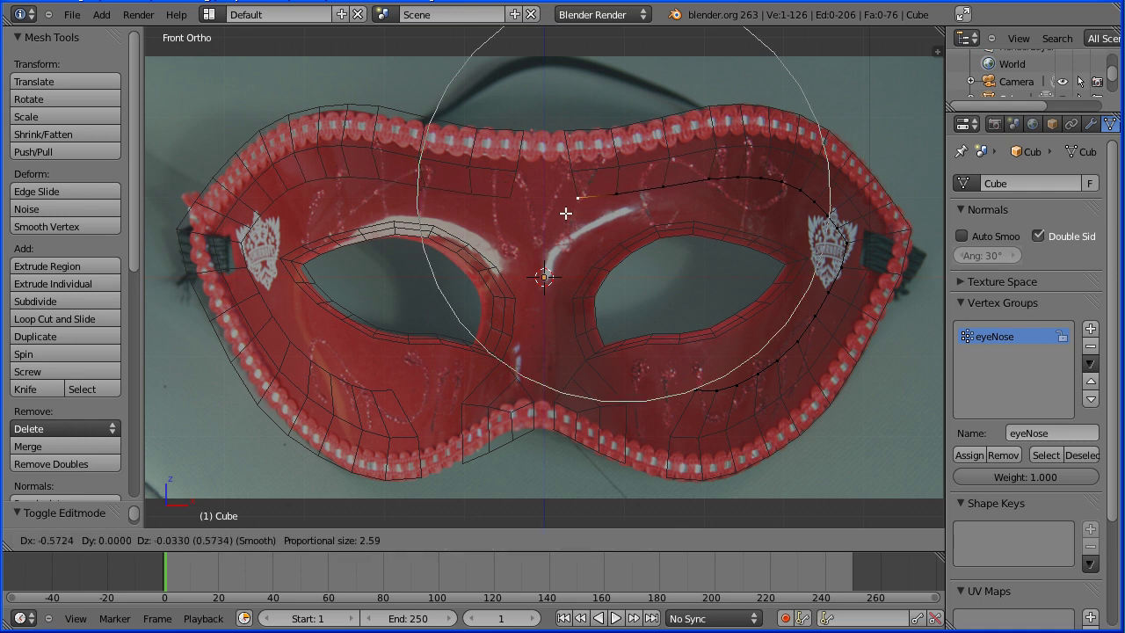
scroll(565, 213, up, 1)
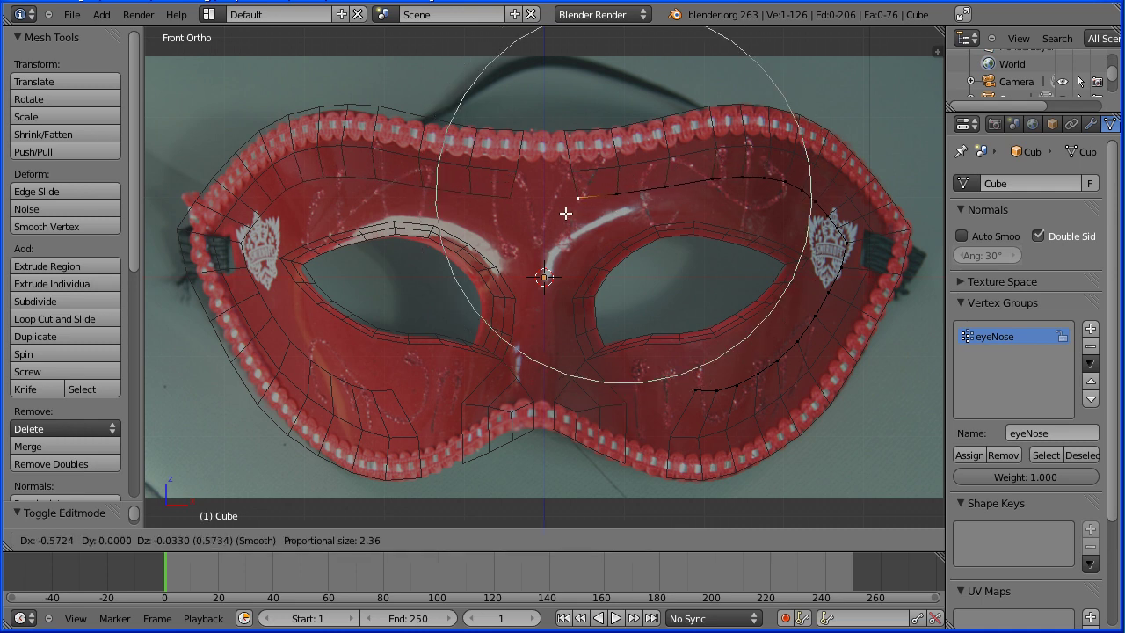
scroll(565, 213, up, 1)
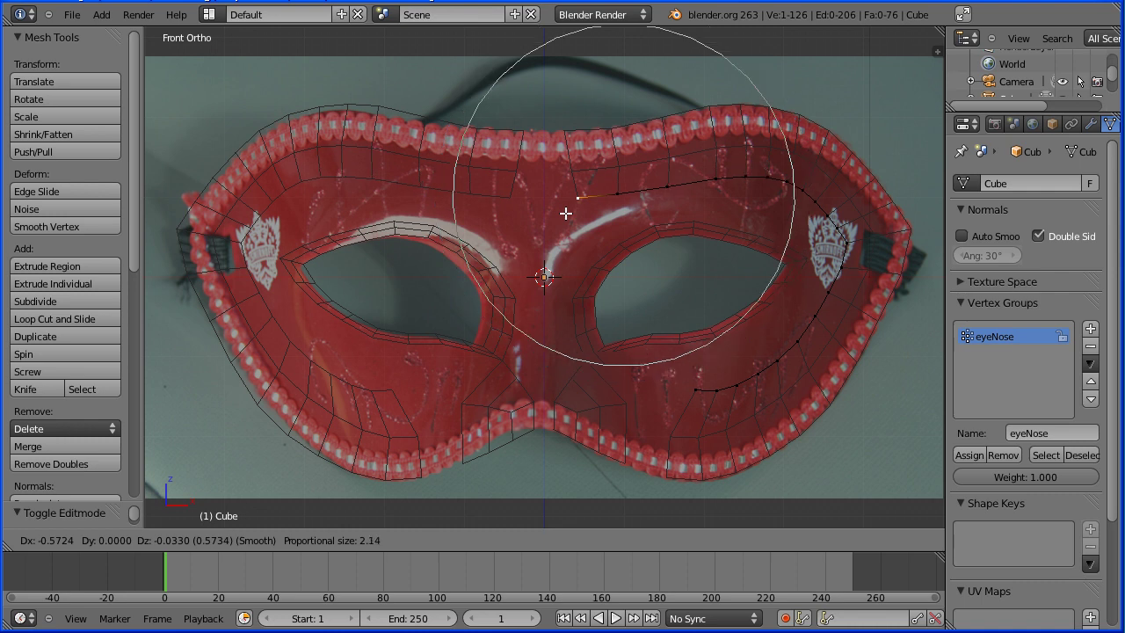
click(565, 213)
With proportional size 2.36, move the innermost loop's lower end vertex about 0.36 toward the centre line and 0.21 down
right_click(683, 391)
key(g)
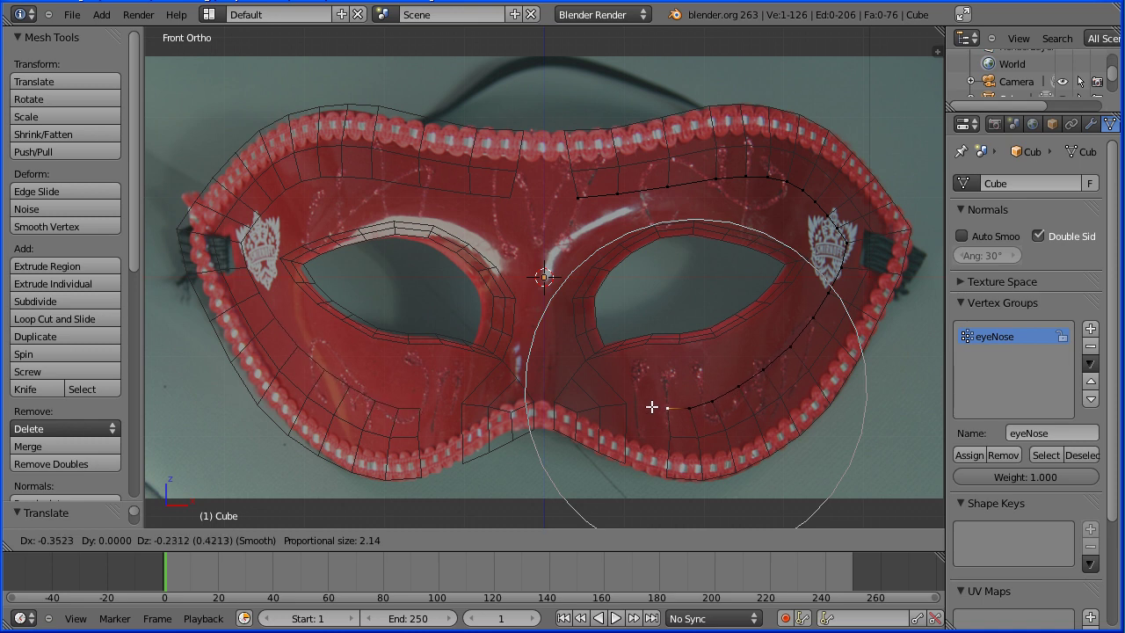
scroll(651, 405, up, 1)
scroll(650, 405, down, 1)
scroll(650, 406, down, 1)
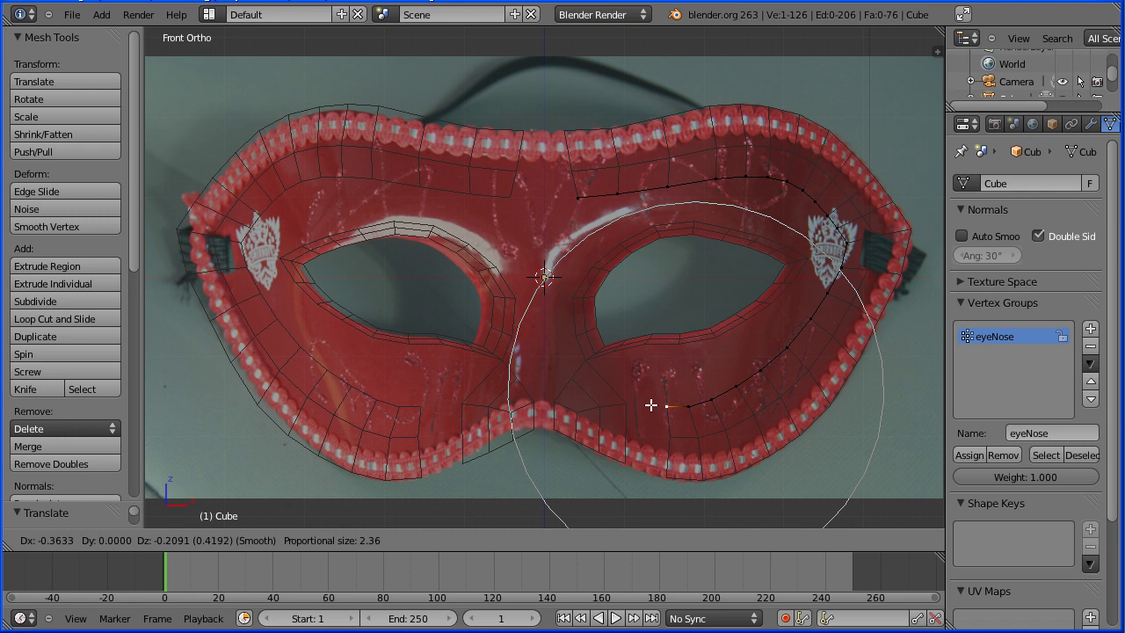
click(650, 405)
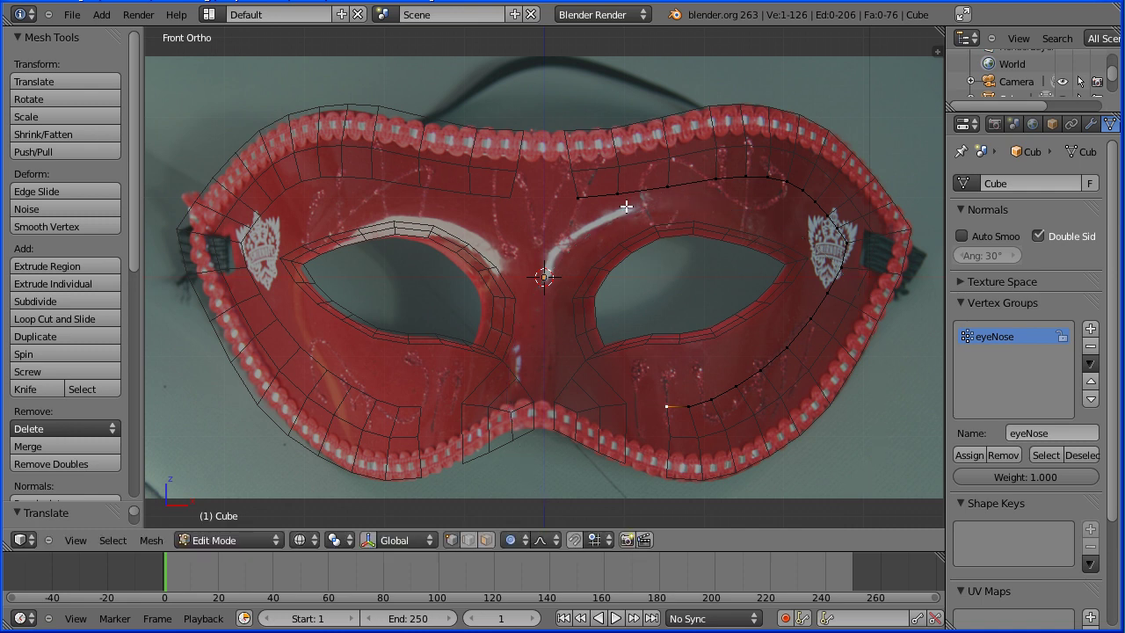
Disable proportional editing and nudge the second and third vertices of the innermost loop's upper edge slightly outward
click(524, 540)
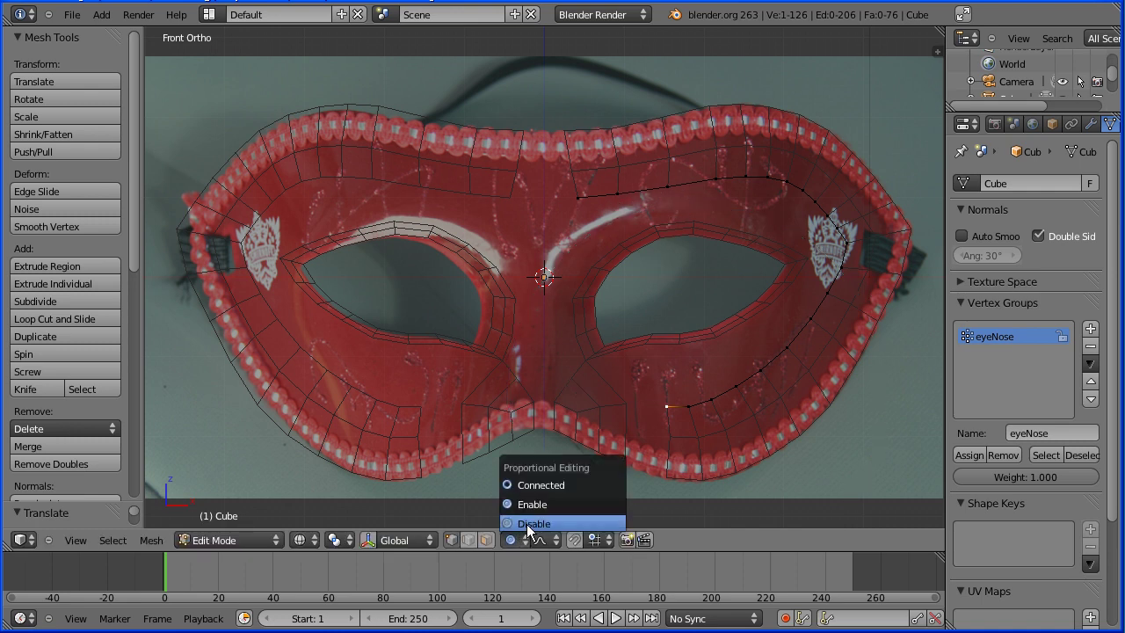
click(531, 524)
right_click(619, 195)
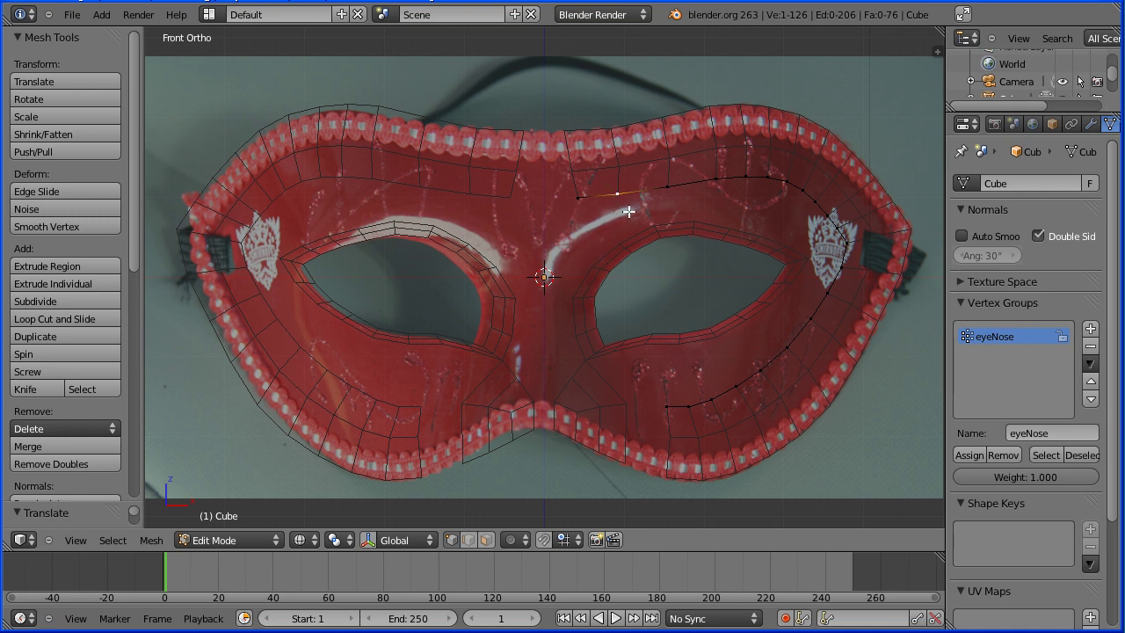
key(g)
click(632, 209)
right_click(665, 186)
key(g)
click(702, 201)
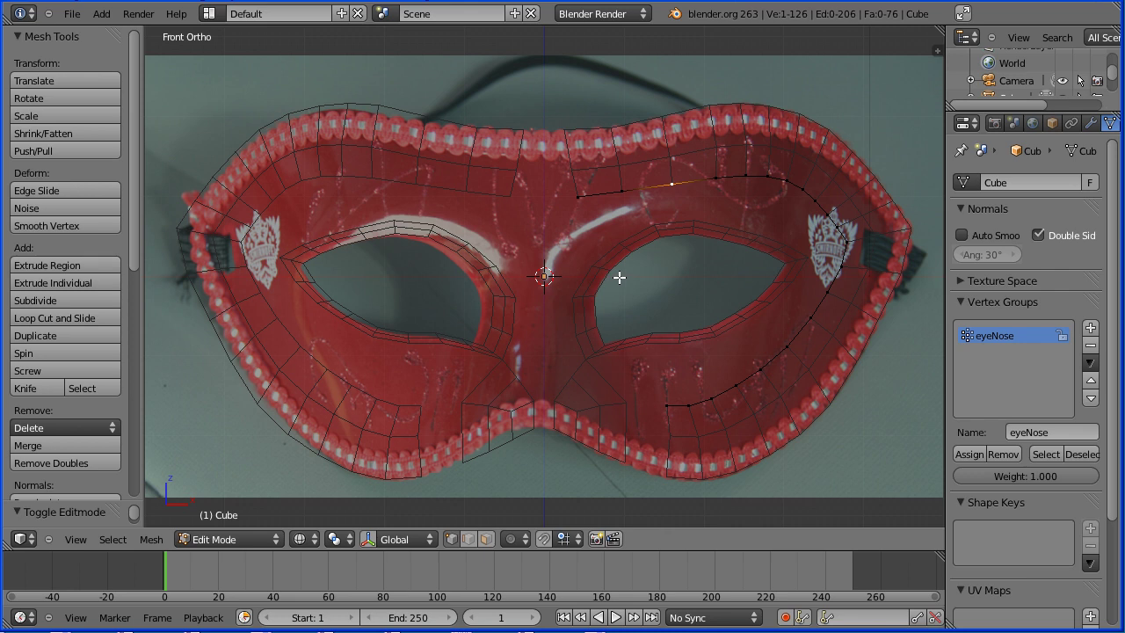
Reveal the hidden geometry and connect the innermost loop's upper end vertex to the eye ring with an edge
key(alt+h)
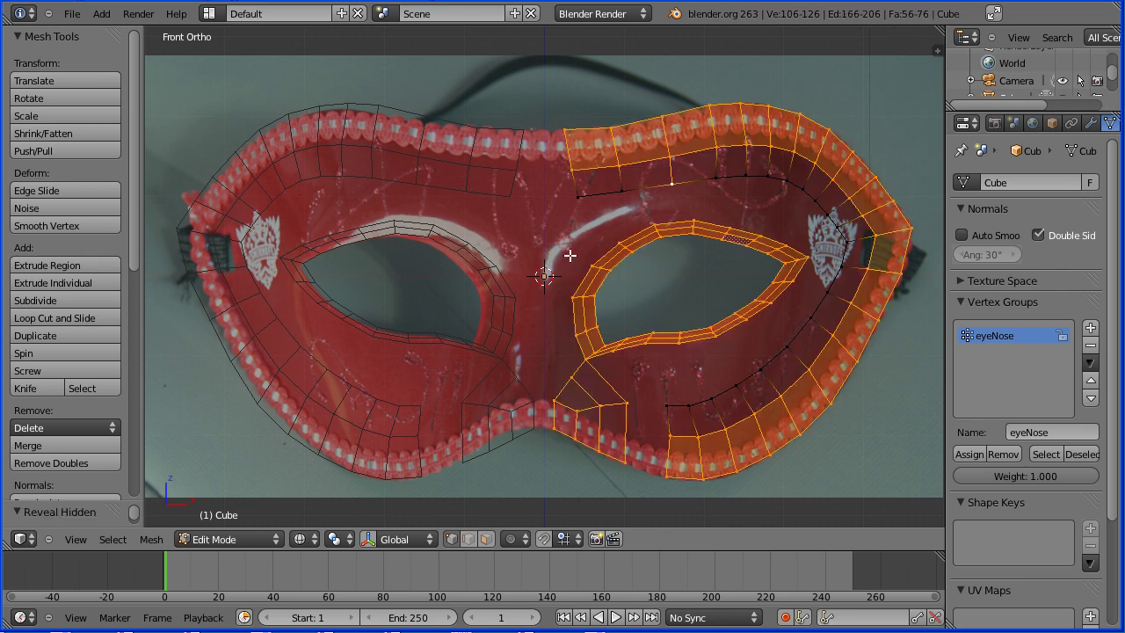
right_click(618, 244)
shift+right_click(577, 197)
key(f)
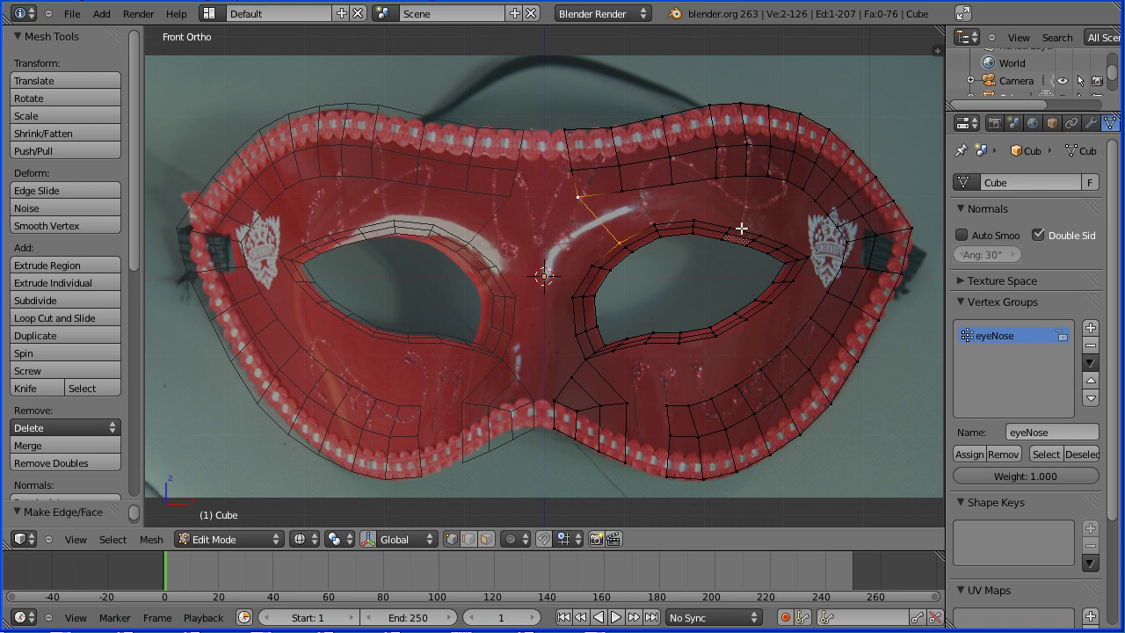
Add edges joining the eye ring's outer corner and lower side to the innermost loop's outer vertex and lower end
right_click(816, 252)
shift+right_click(846, 241)
key(f)
right_click(669, 406)
shift+right_click(644, 343)
key(f)
Bridge the gap above the eye with edges between the eye ring's upper vertices and the surrounding loop
right_click(786, 243)
shift+right_click(829, 214)
key(f)
right_click(762, 235)
shift+right_click(723, 231)
key(f)
right_click(729, 226)
shift+right_click(767, 176)
key(f)
right_click(695, 221)
shift+right_click(715, 178)
key(f)
right_click(654, 225)
shift+right_click(625, 190)
key(f)
Bridge the gap below the eye with edges between the eye ring's lower vertices and the surrounding loop
right_click(796, 279)
shift+right_click(824, 291)
key(f)
right_click(773, 303)
key(f)
right_click(747, 319)
shift+right_click(787, 347)
key(f)
right_click(716, 335)
shift+right_click(756, 367)
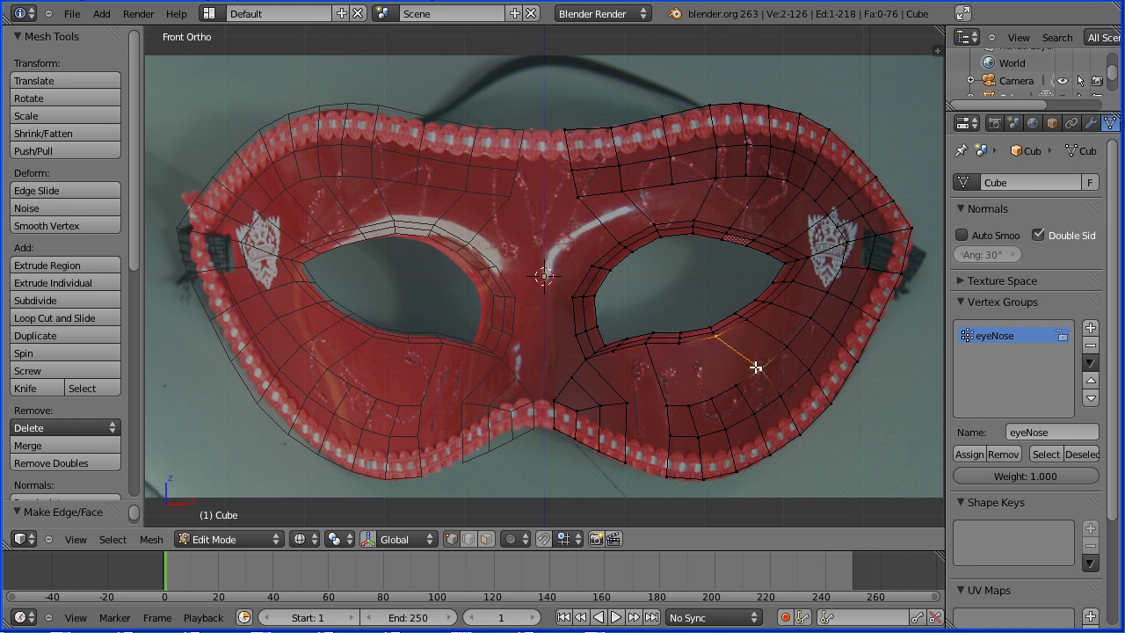
right_click(679, 342)
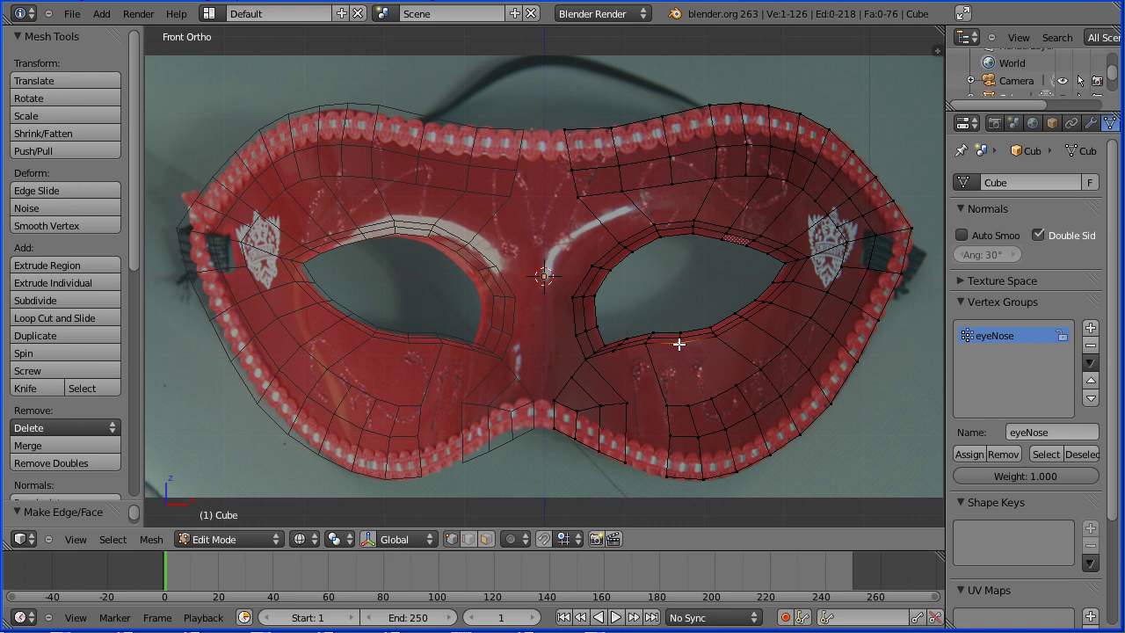
shift+right_click(711, 399)
key(f)
key(Tab)
key(Tab)
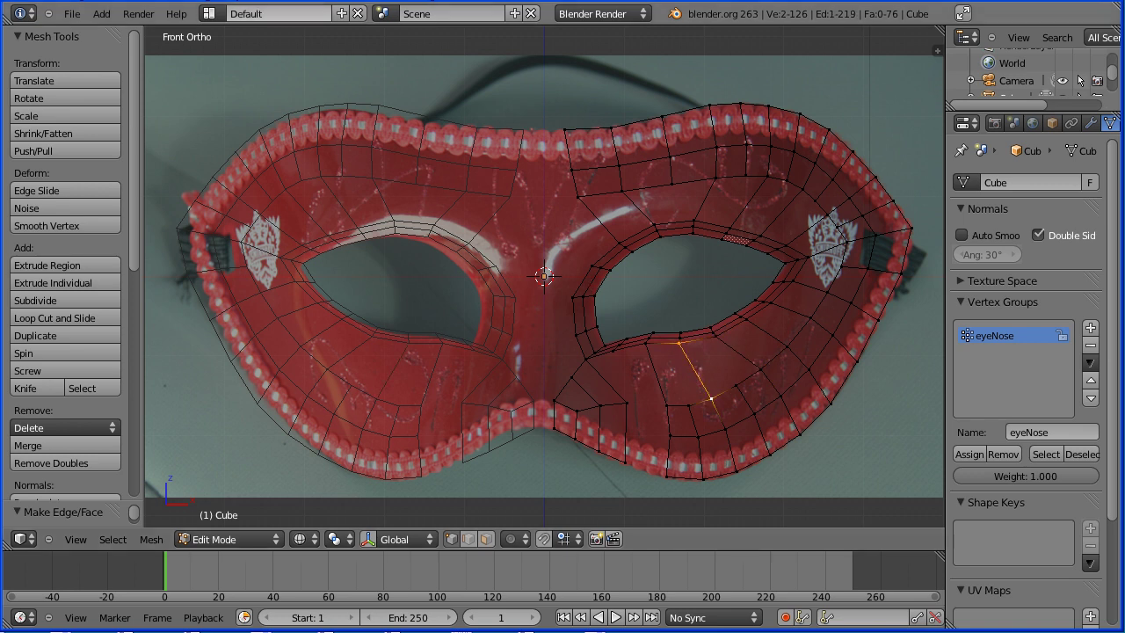
Switch the viewport to Solid shading and fill the gaps between the eye ring and outer loops with faces
right_click(745, 174)
right_click(674, 186)
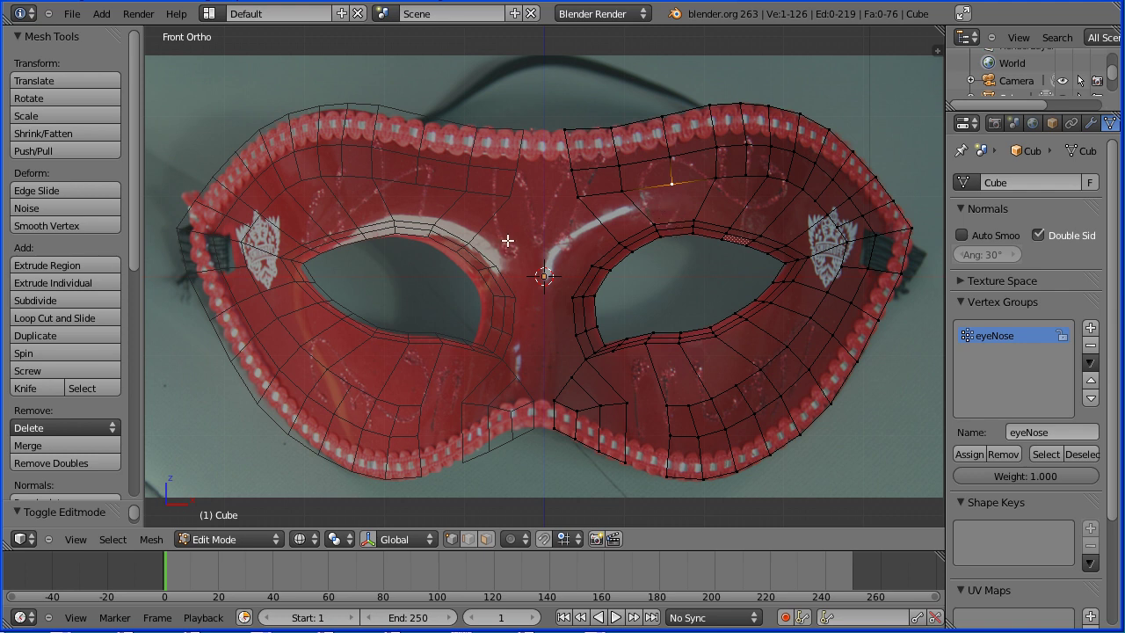
click(41, 390)
click(309, 540)
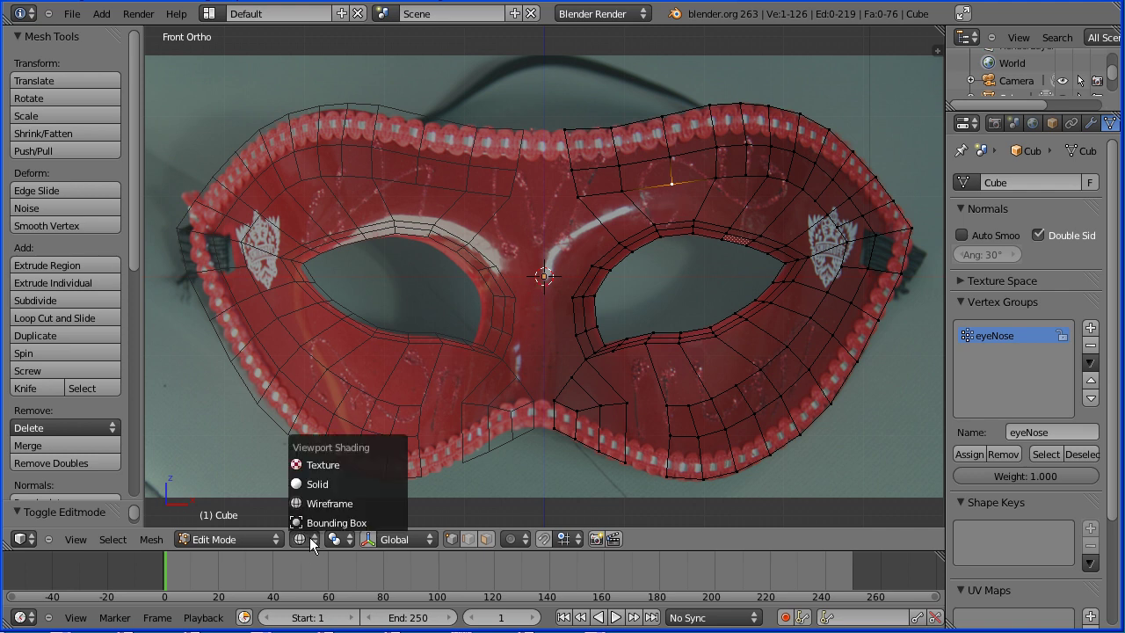
click(322, 485)
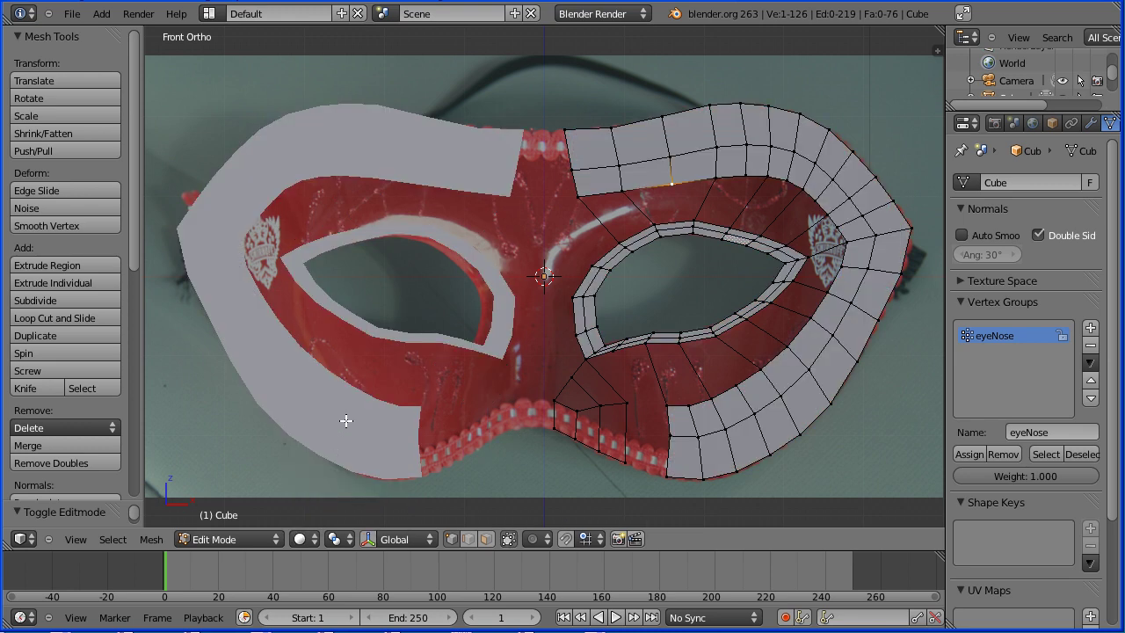
key(a)
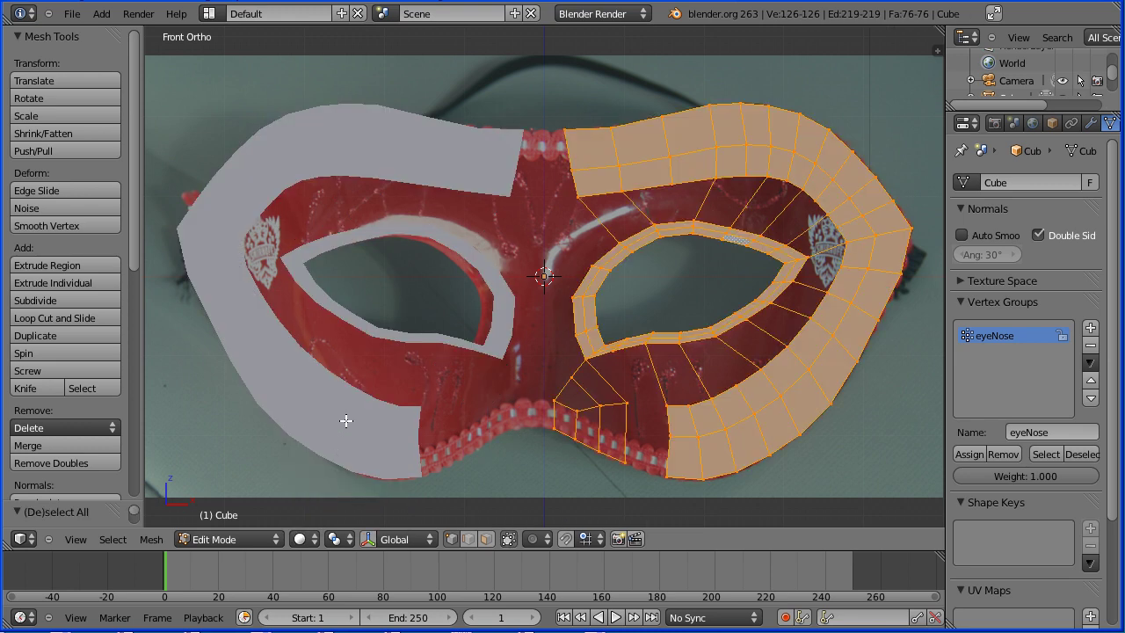
key(f)
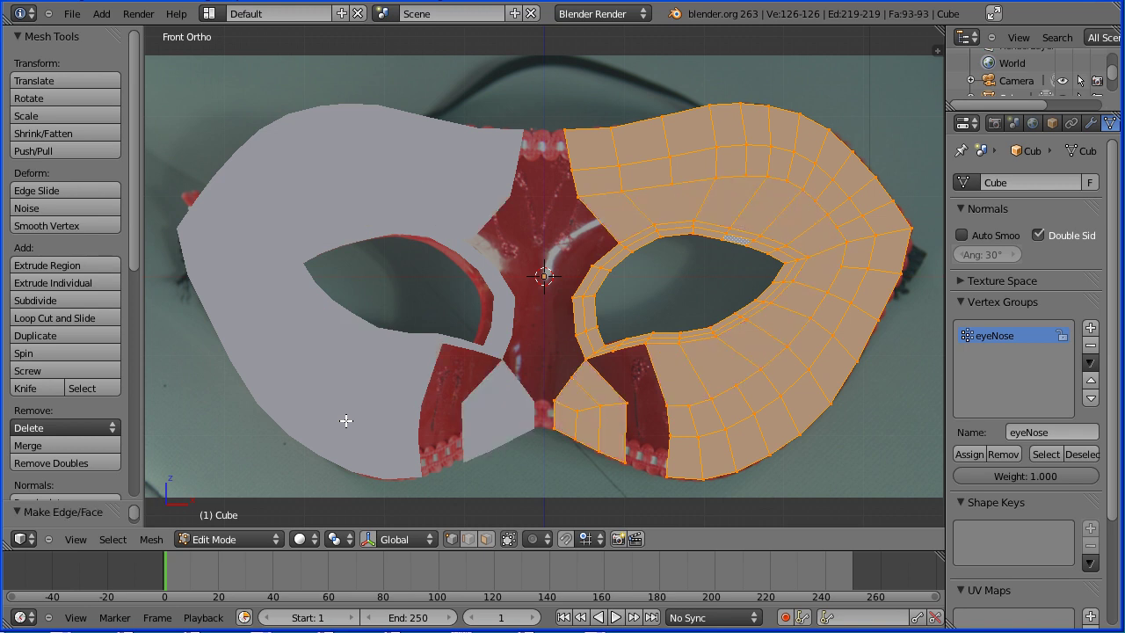
Knife-cut from the unconnected third vertex of the inner loop's upper edge down through the eye ring
right_click(671, 184)
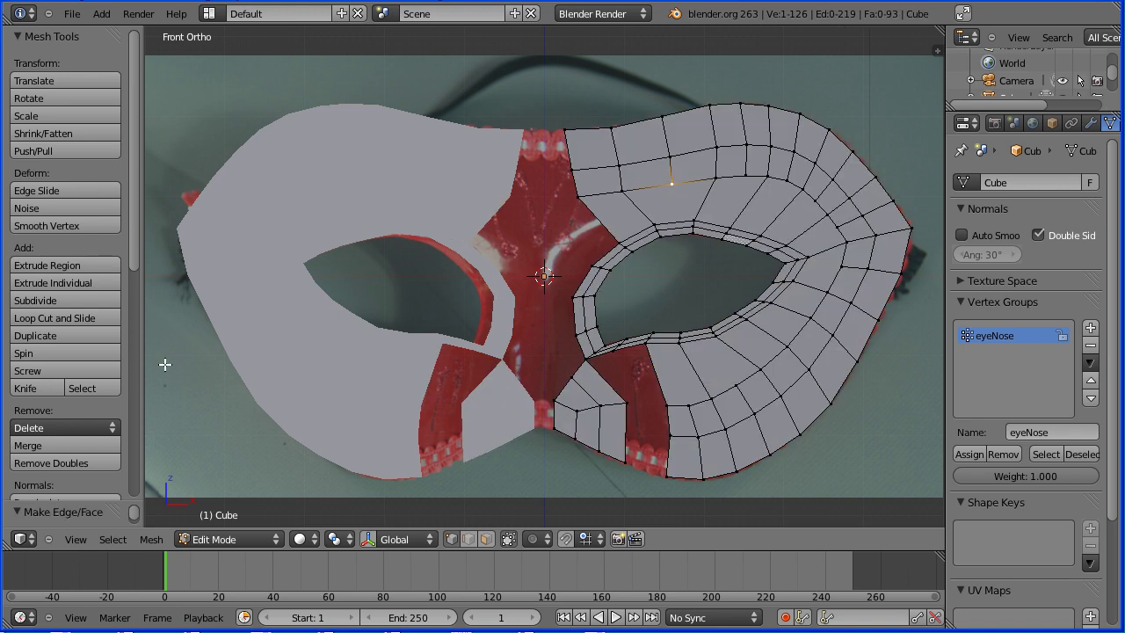
click(35, 388)
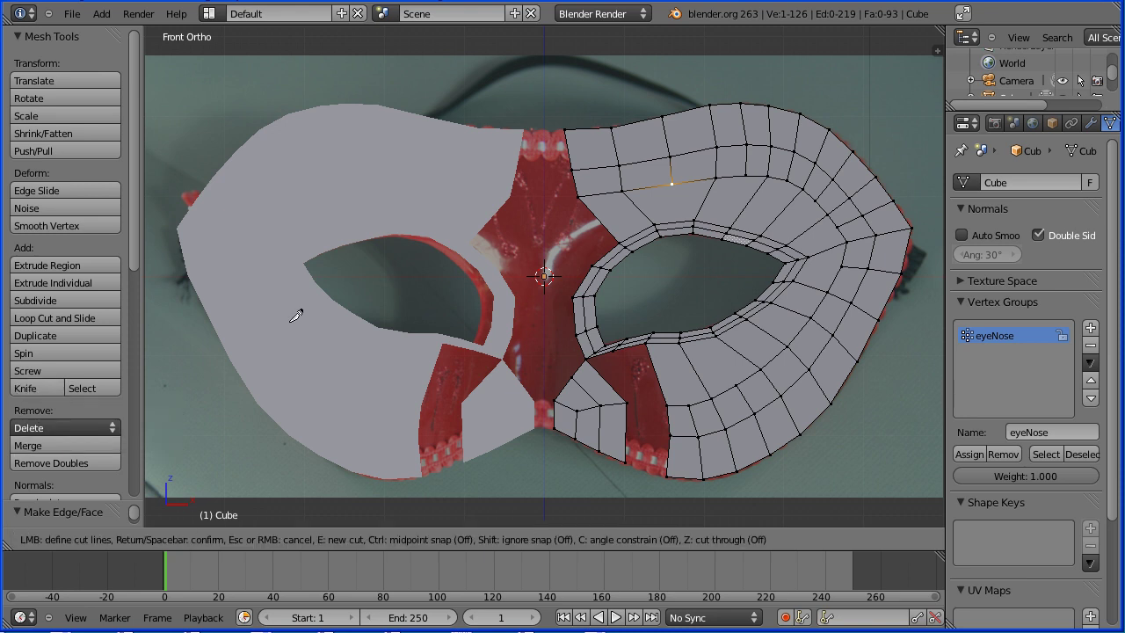
click(673, 183)
click(687, 230)
key(Return)
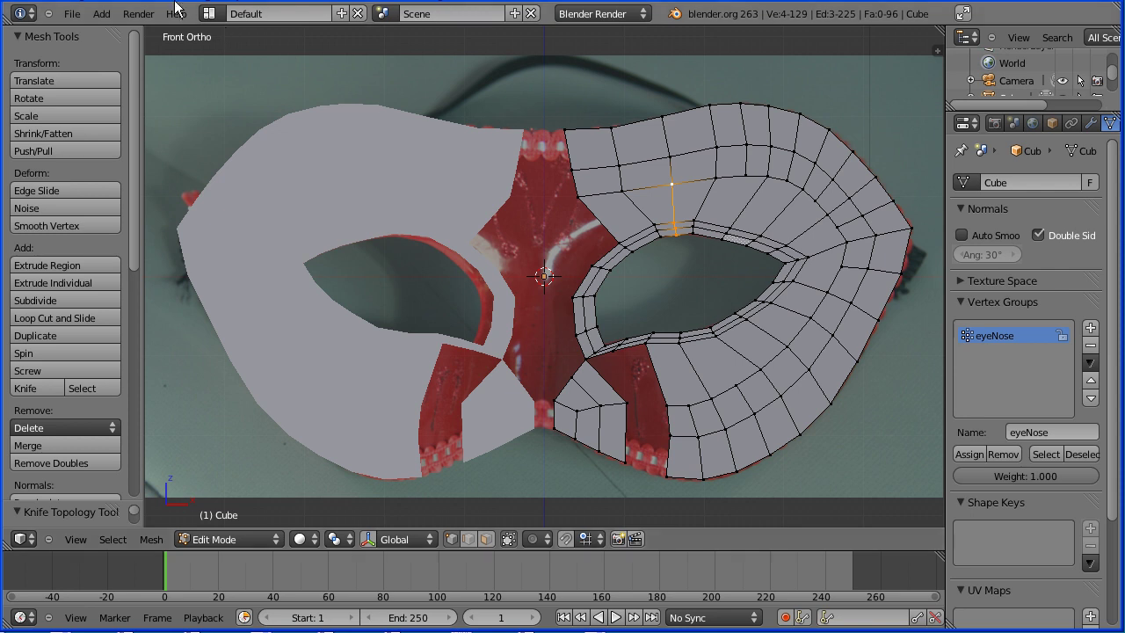
key(Tab)
key(Tab)
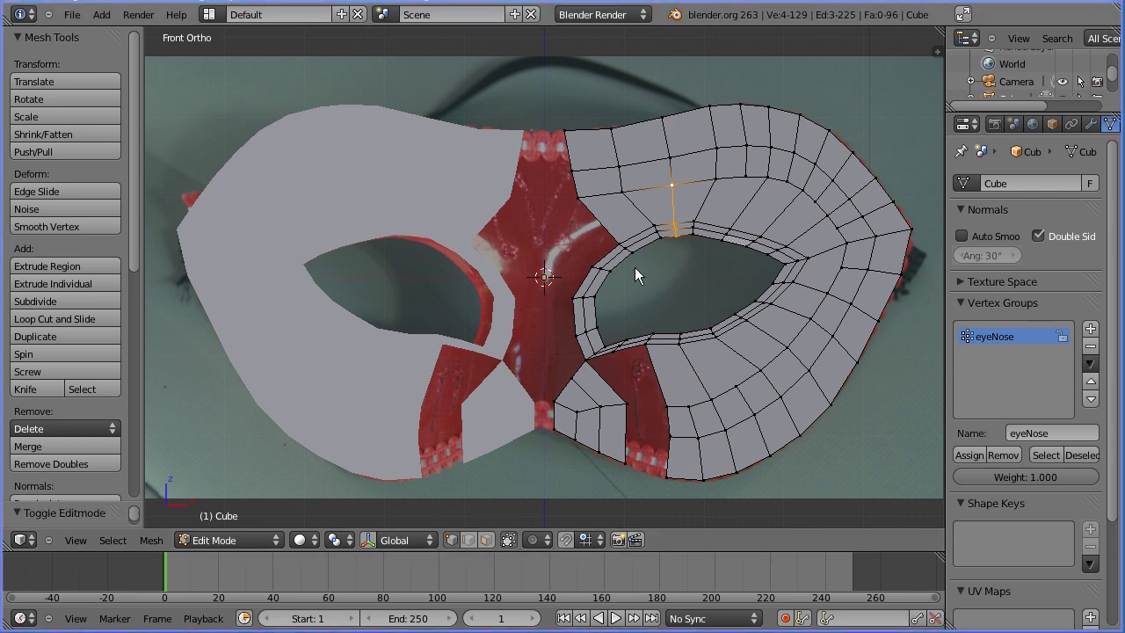
Knife-cut two more lines above the eye, from the inner loop's top vertices down through the eye ring
right_click(744, 177)
key(k)
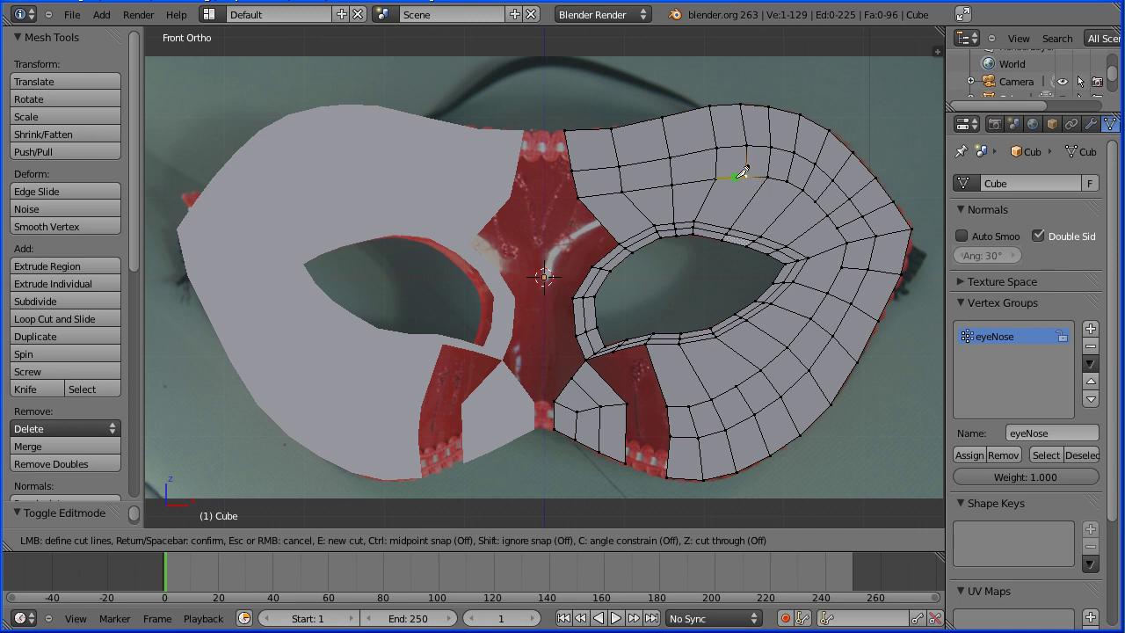
click(745, 176)
click(711, 232)
key(Return)
key(k)
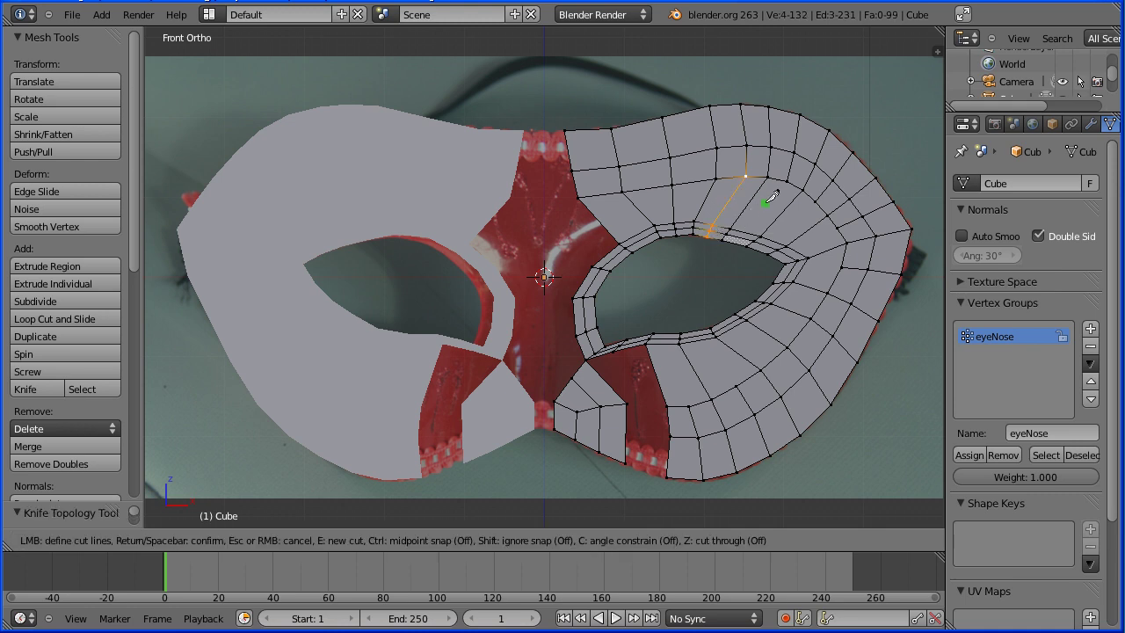
click(784, 182)
click(741, 239)
key(Return)
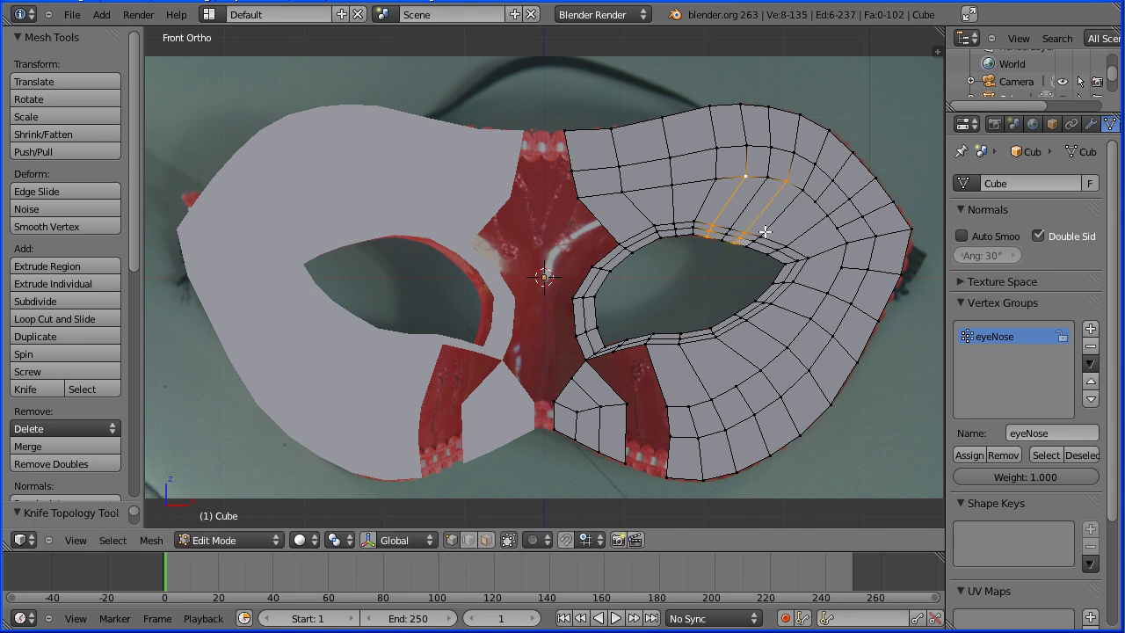
Knife-cut two lines from the inner loop's upper outer curve through the eye ring near the eye's outer corner
key(k)
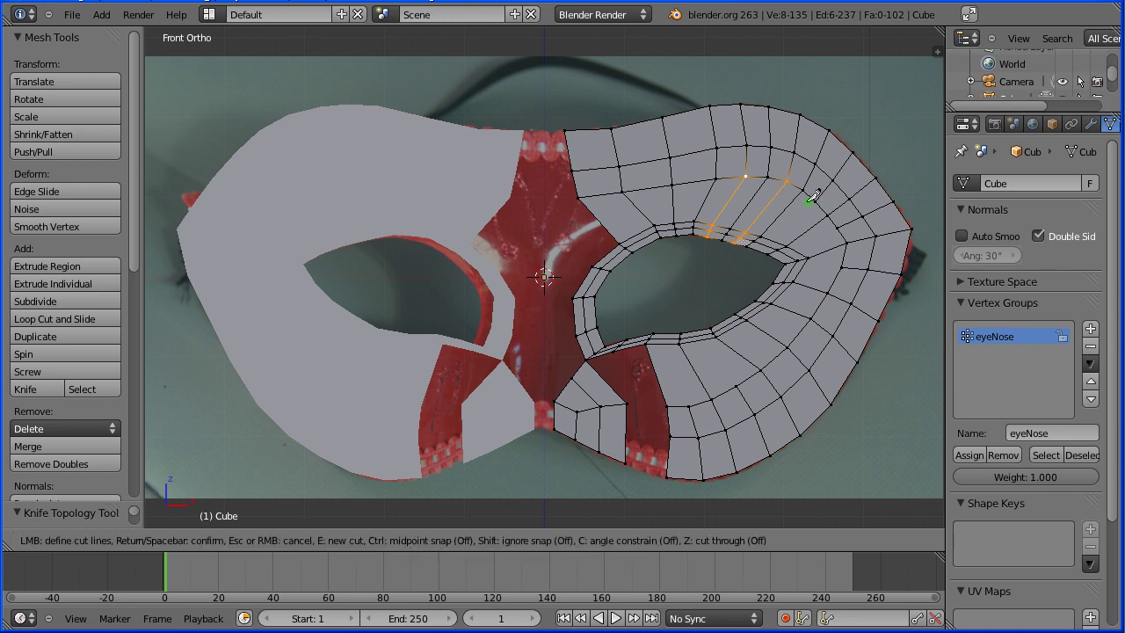
click(814, 206)
click(764, 247)
key(Return)
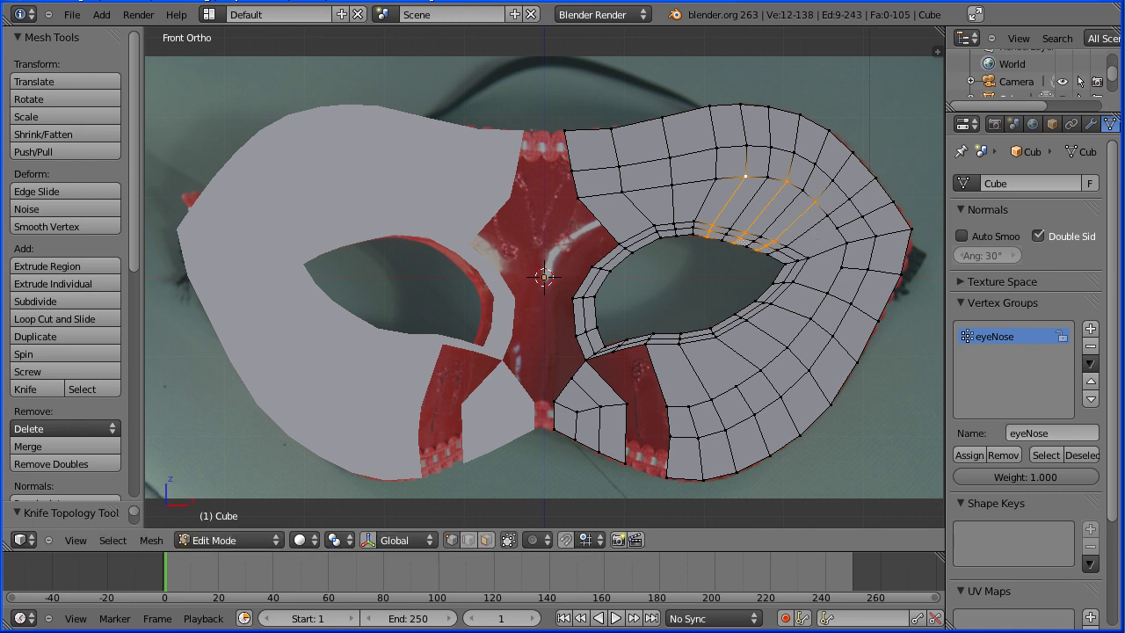
key(k)
click(837, 229)
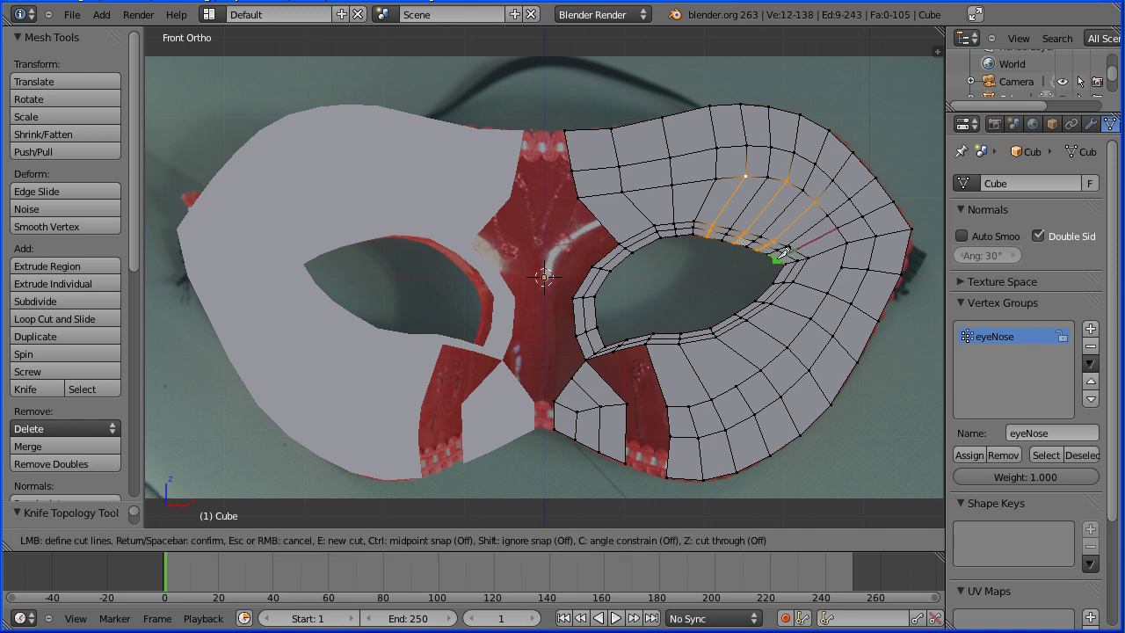
key(ctrl)
click(780, 254)
key(Return)
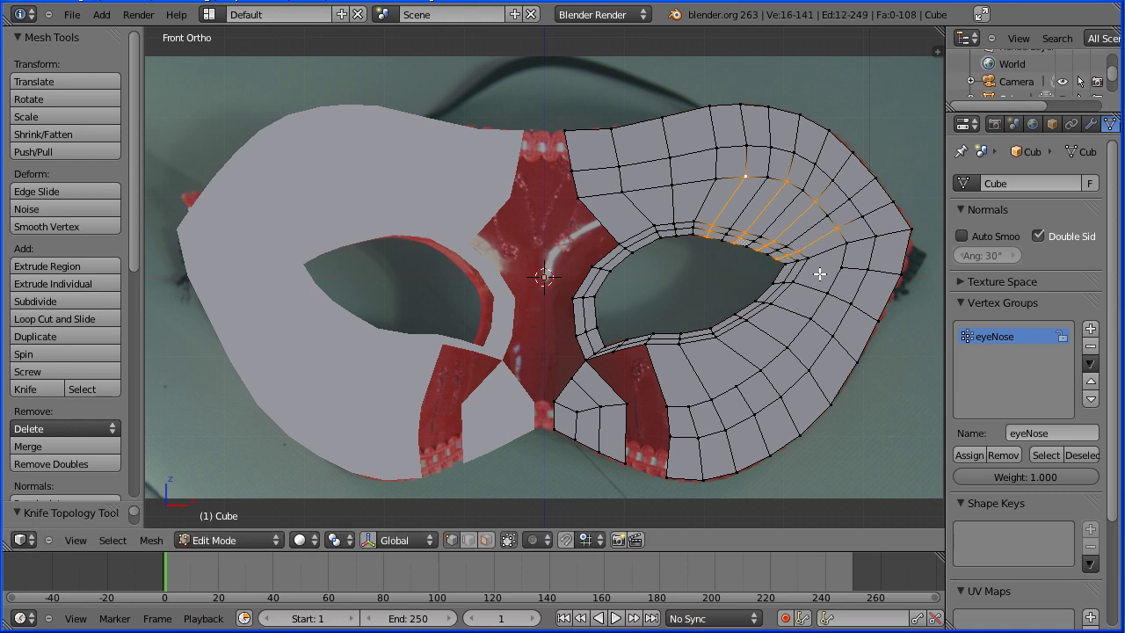
Knife-cut a line from the inner loop's outer side through the eye ring just below the eye's outer corner
key(k)
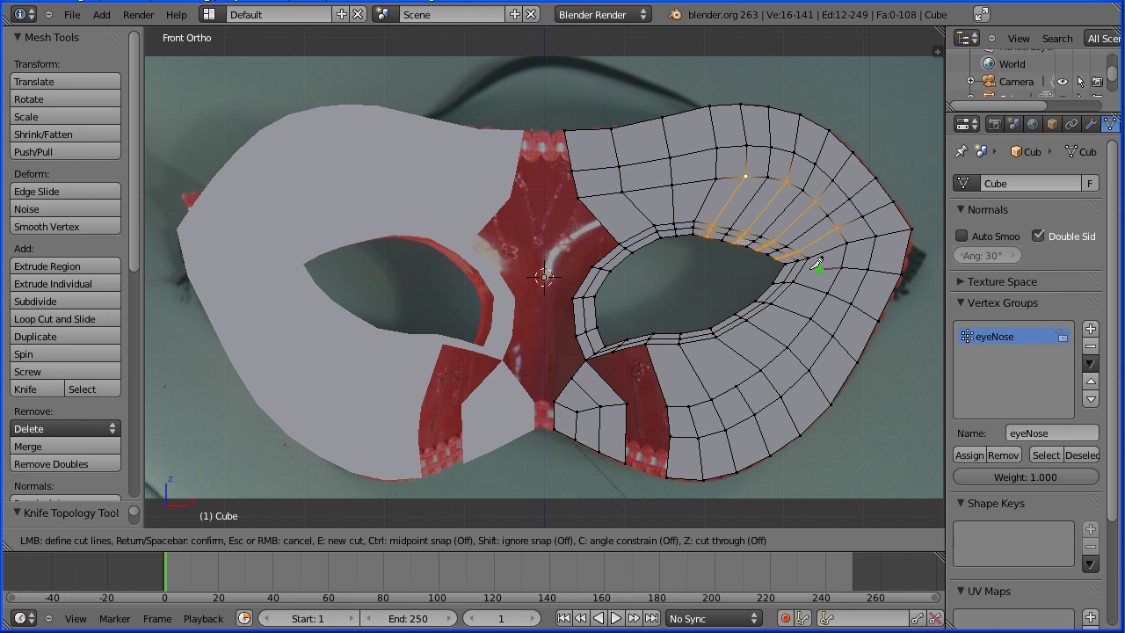
key(ctrl)
click(782, 267)
key(Return)
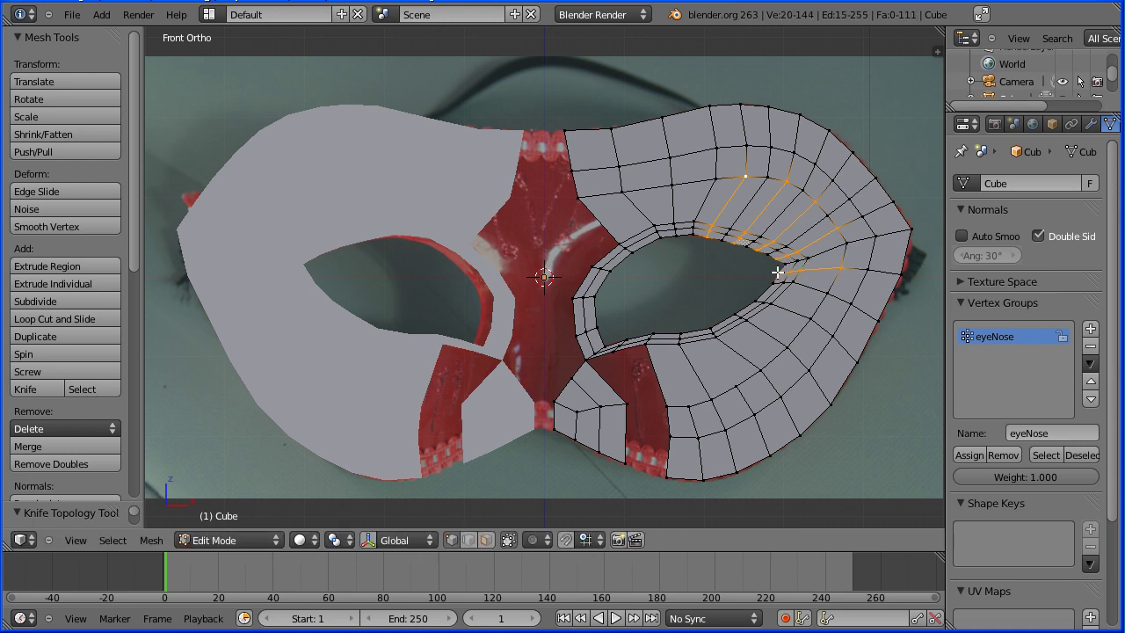
Knife-cut two lines below the eye, from the inner loop's lower vertices up through the eye ring
key(k)
click(734, 384)
key(ctrl)
click(695, 332)
key(Return)
key(k)
click(686, 406)
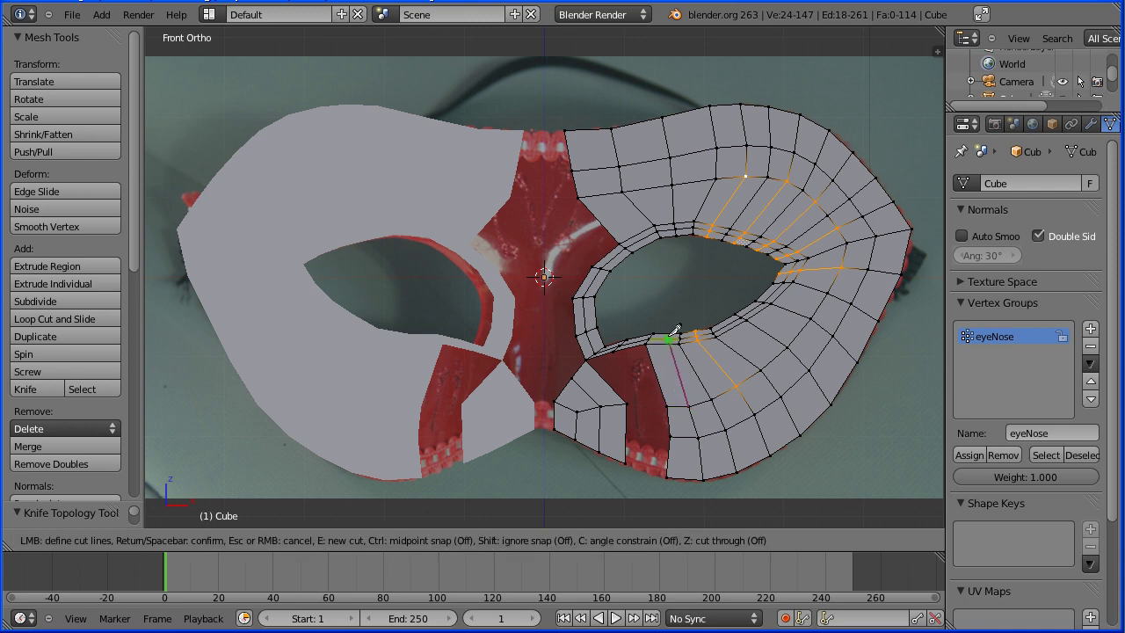
click(667, 334)
key(Return)
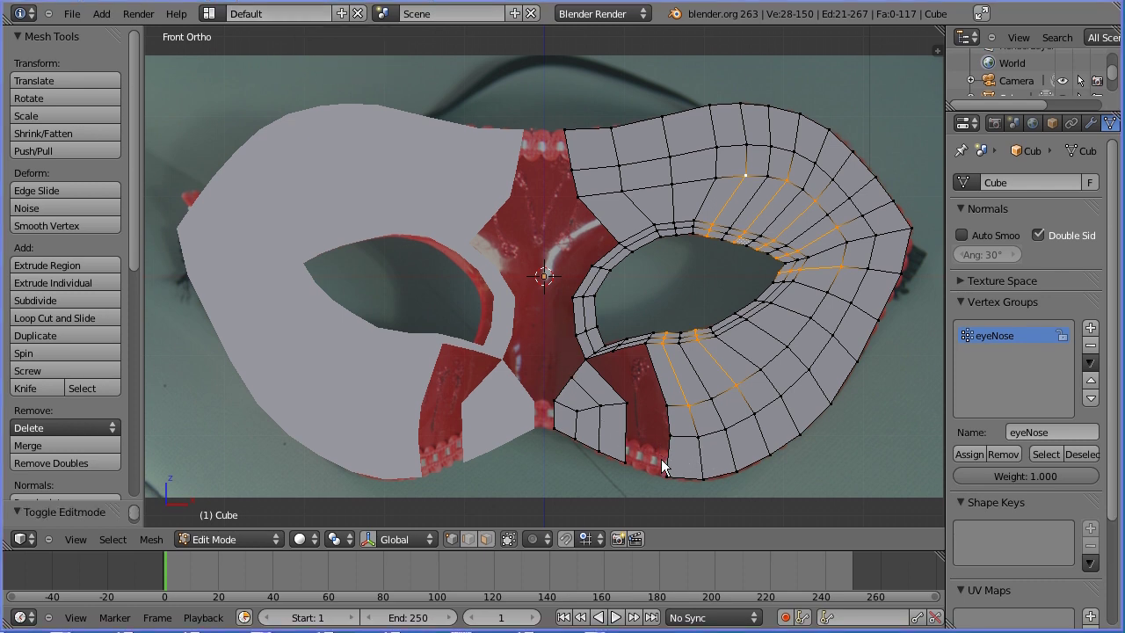
Join the nose section to the lower cheek section with two edges and fill the enclosed gaps with faces
right_click(627, 405)
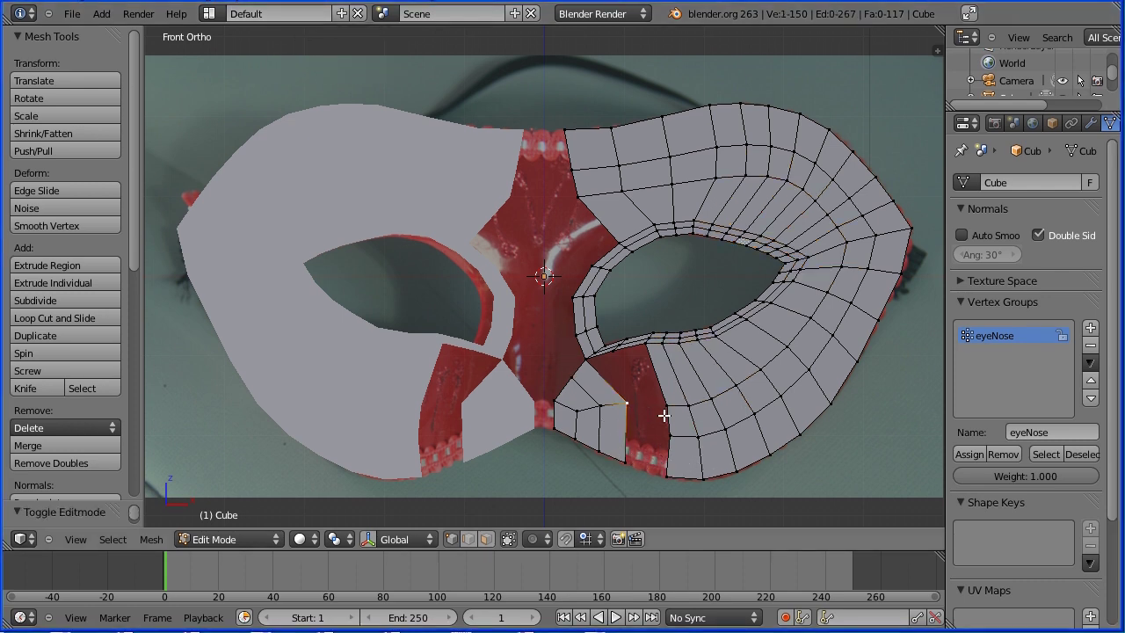
shift+right_click(666, 405)
key(f)
right_click(626, 460)
shift+right_click(666, 476)
key(f)
key(a)
key(a)
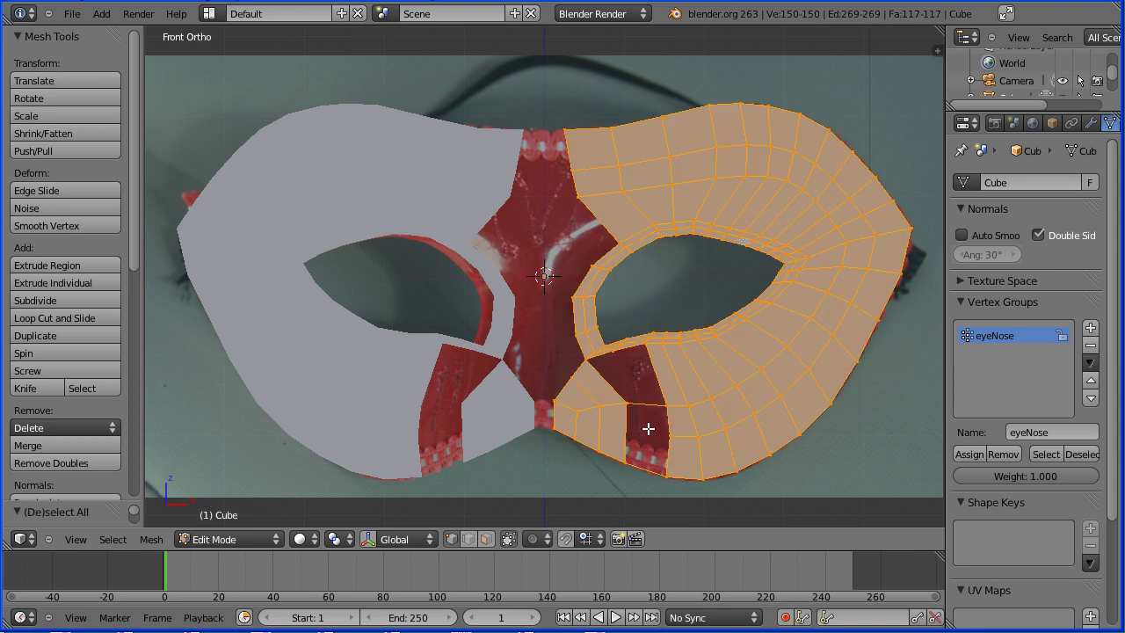
key(f)
Knife-cut a line from the vertex under the right eye's inner corner through the middle of the joining strip to the mask's lower edge
right_click(614, 354)
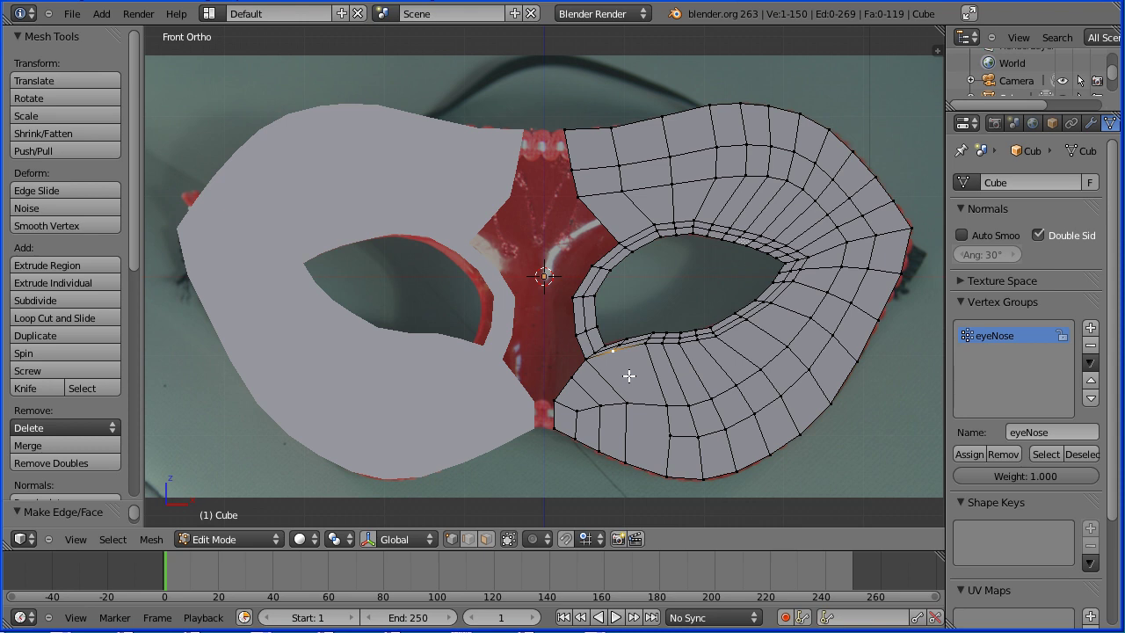
key(k)
click(613, 349)
key(ctrl)
click(647, 404)
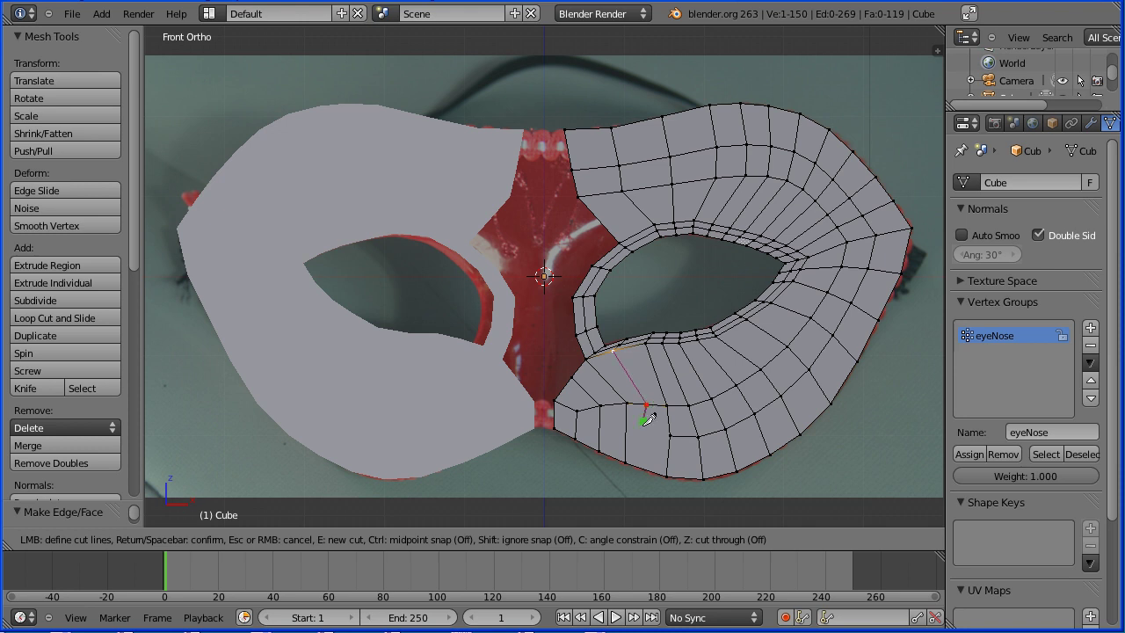
click(646, 466)
key(Return)
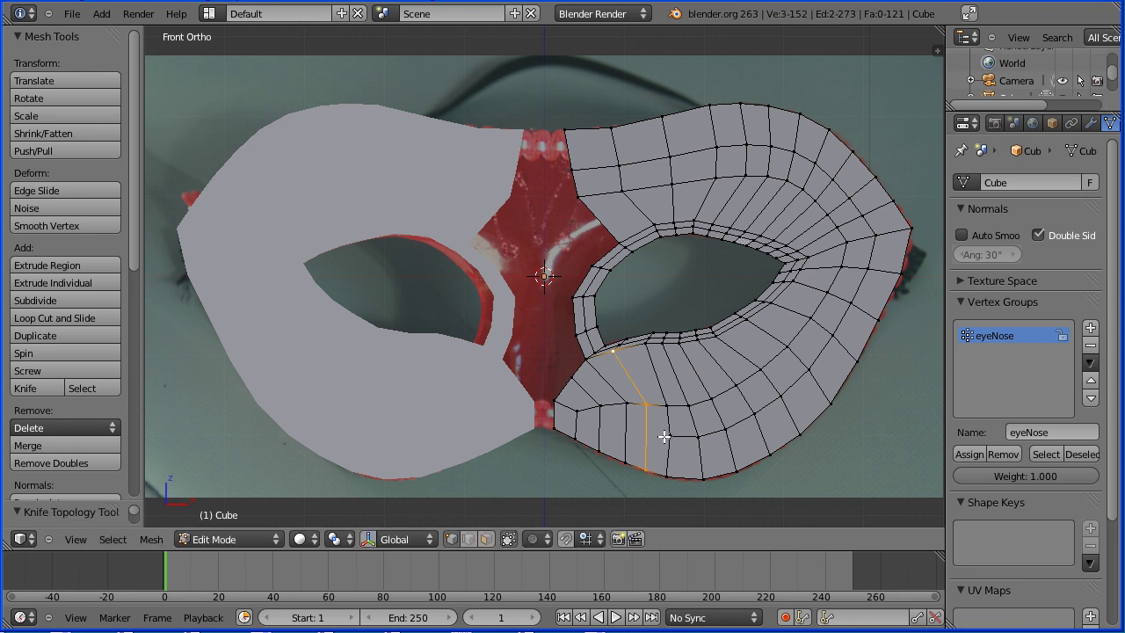
Knife-cut a crosswise line from the lower cheek edge loop through the nose section to its inner edge, snapping to edge midpoints
key(k)
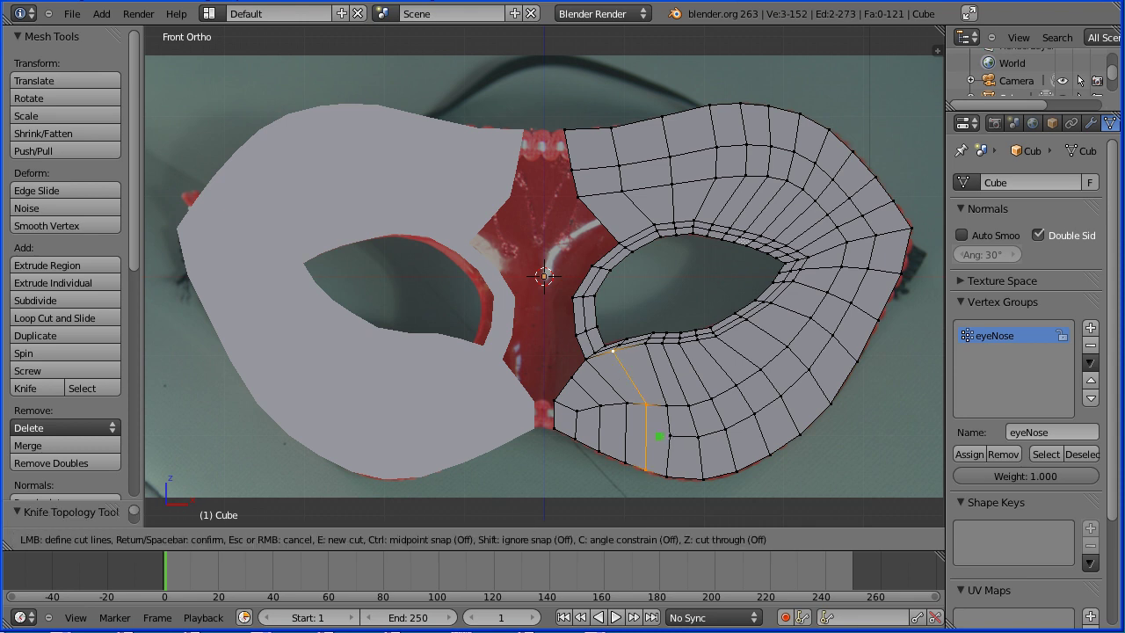
click(671, 434)
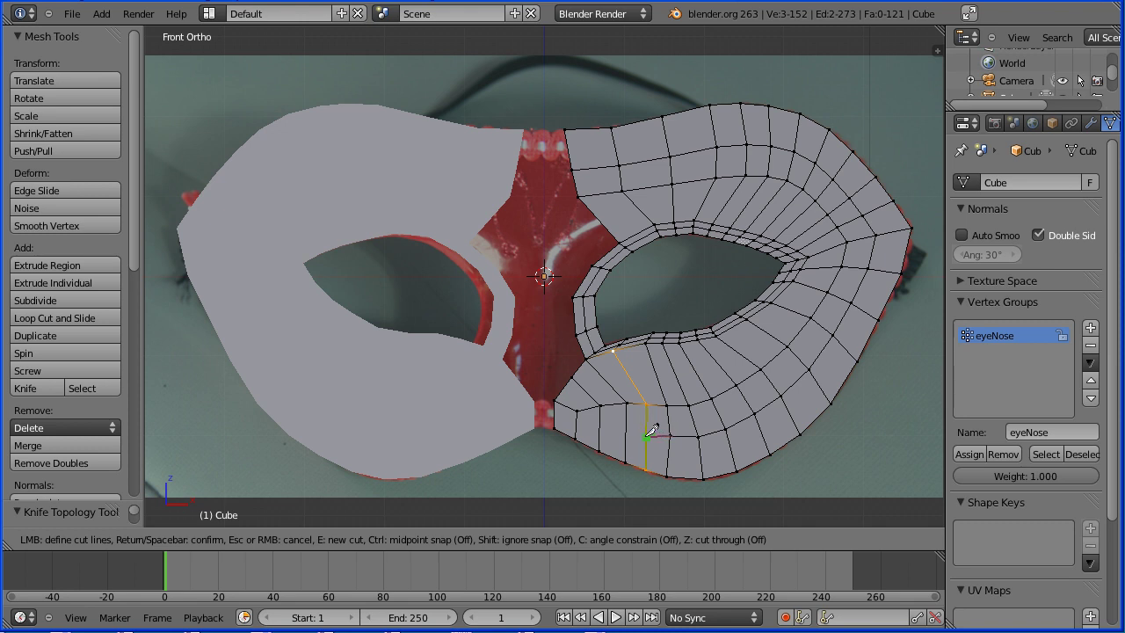
key(ctrl)
ctrl+click(554, 414)
key(Return)
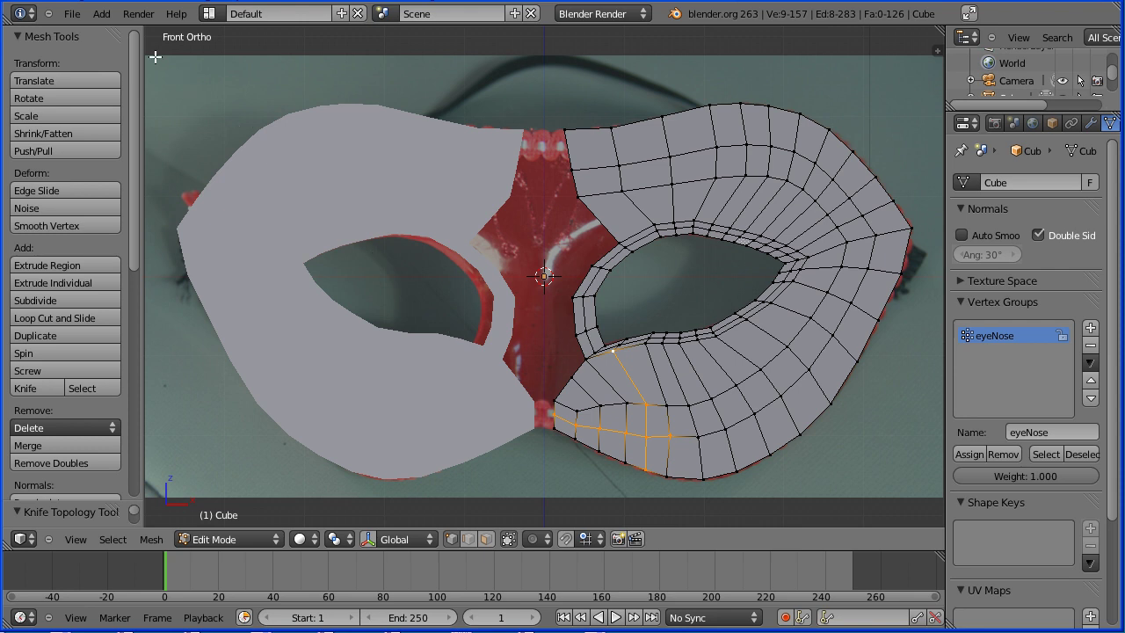
Switch to Object Mode and apply the mask's Mirror modifier
key(Tab)
key(Tab)
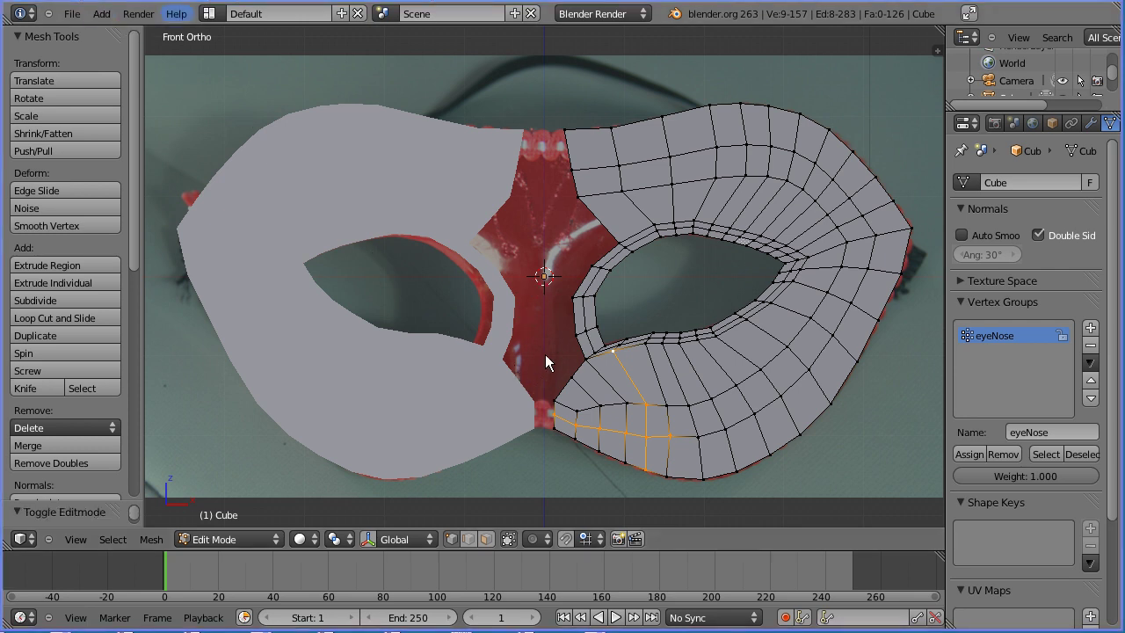
click(252, 537)
click(258, 523)
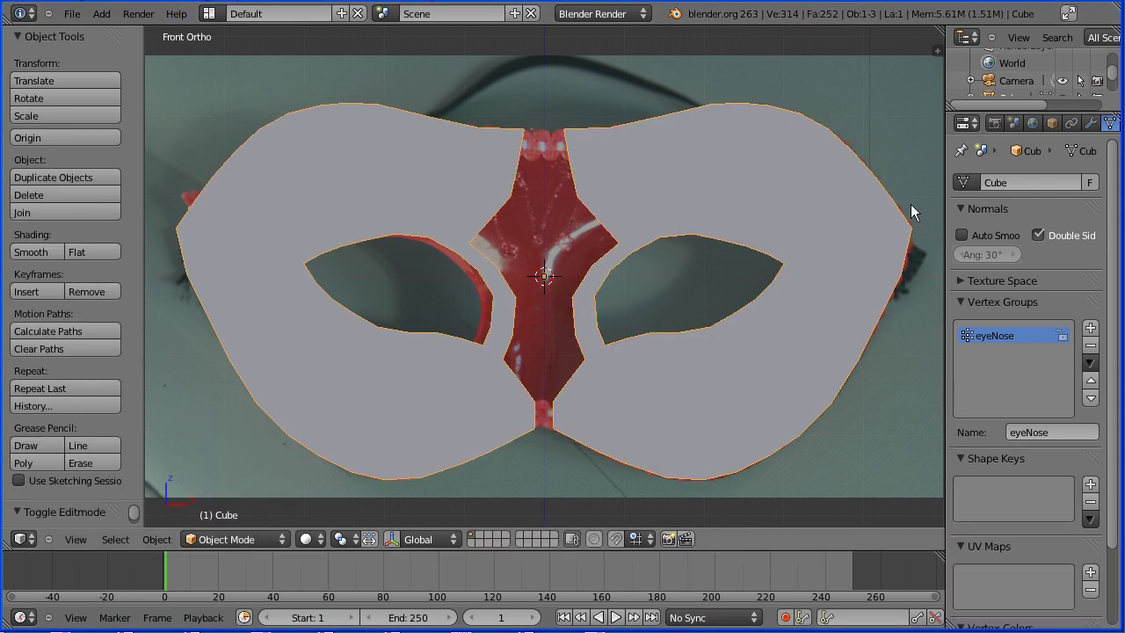
click(1090, 124)
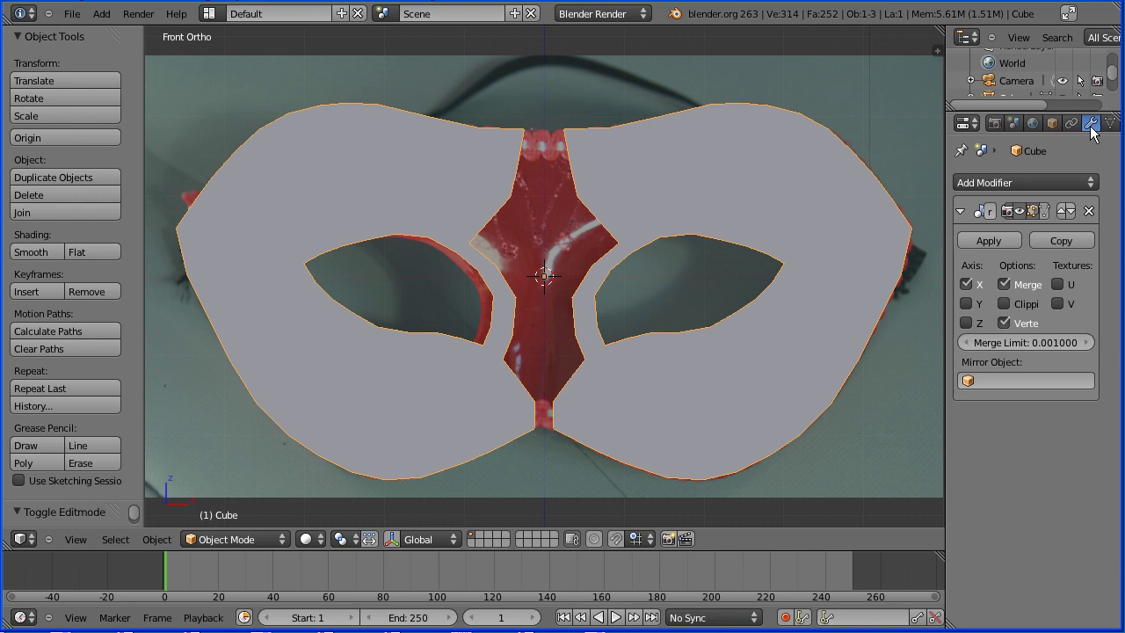
click(984, 243)
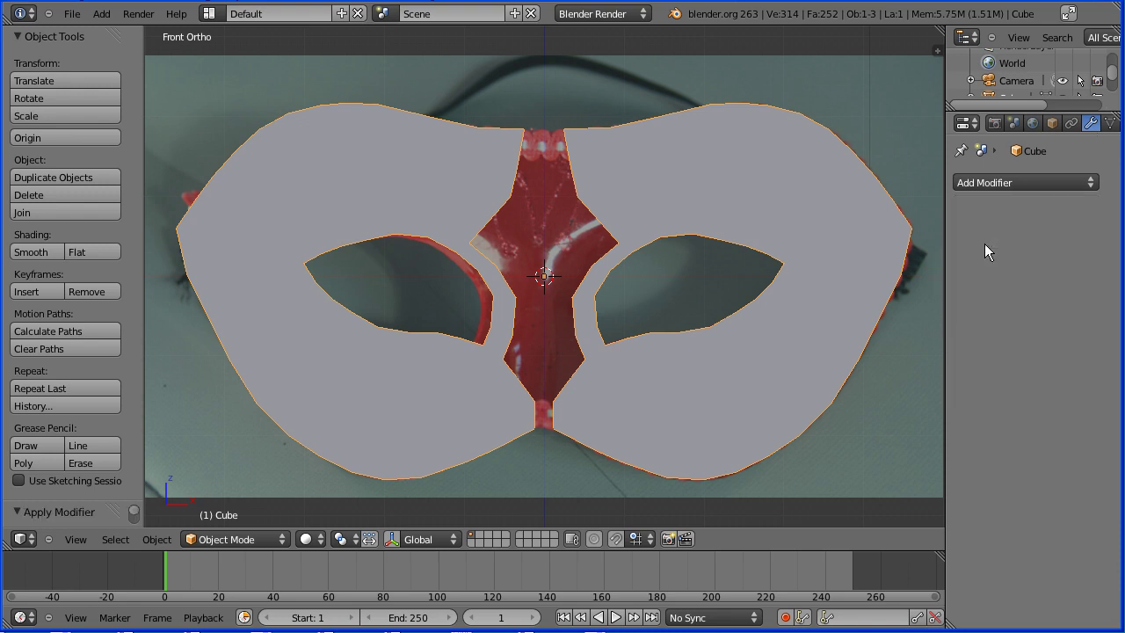
In Edit Mode, select the facing inner edge loops of both mask halves and bridge them across the central gap
click(247, 538)
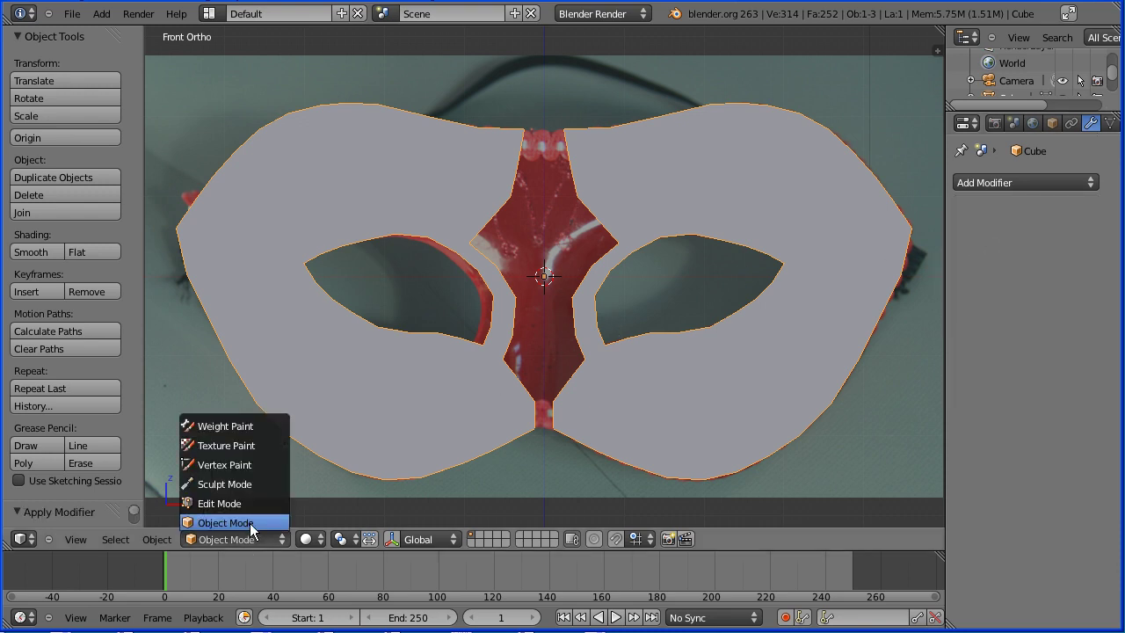
click(258, 507)
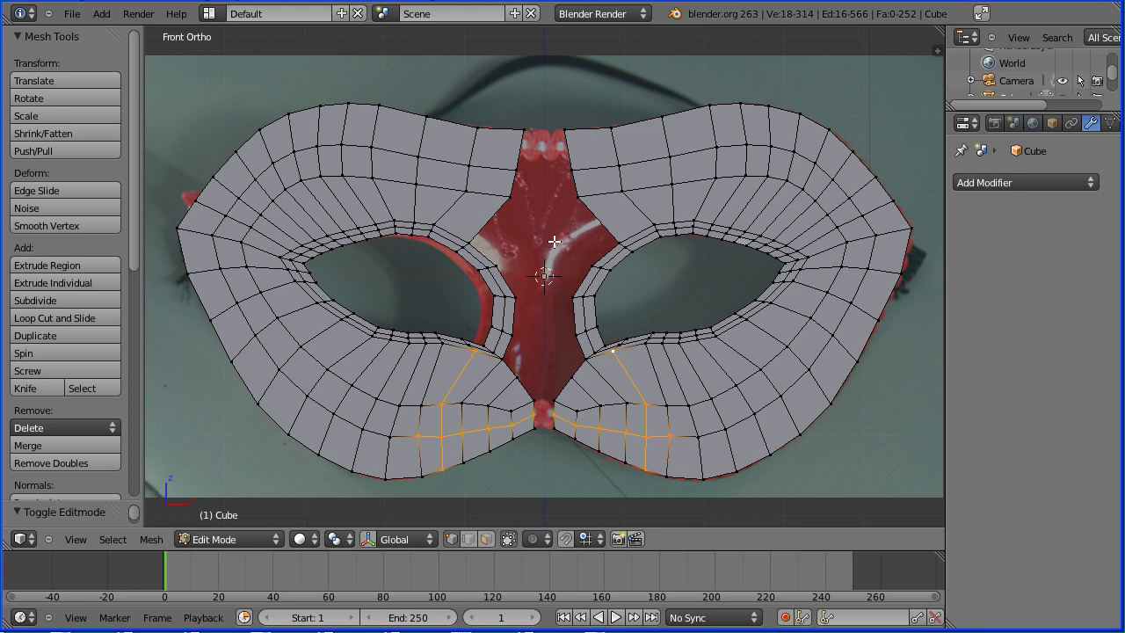
alt+right_click(505, 207)
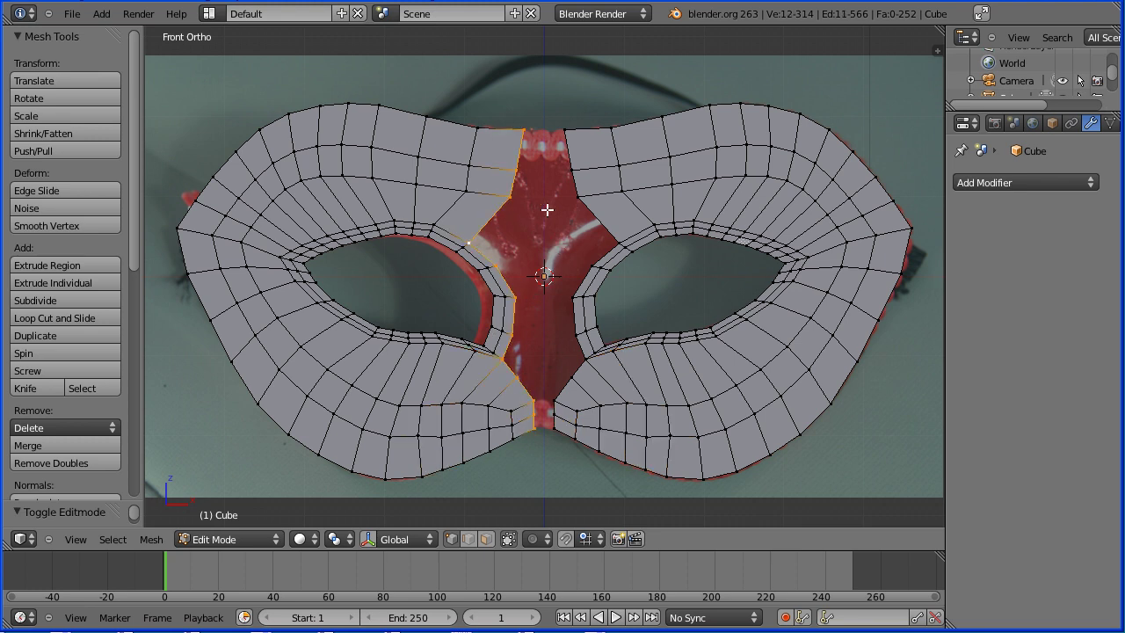
alt+shift+right_click(594, 214)
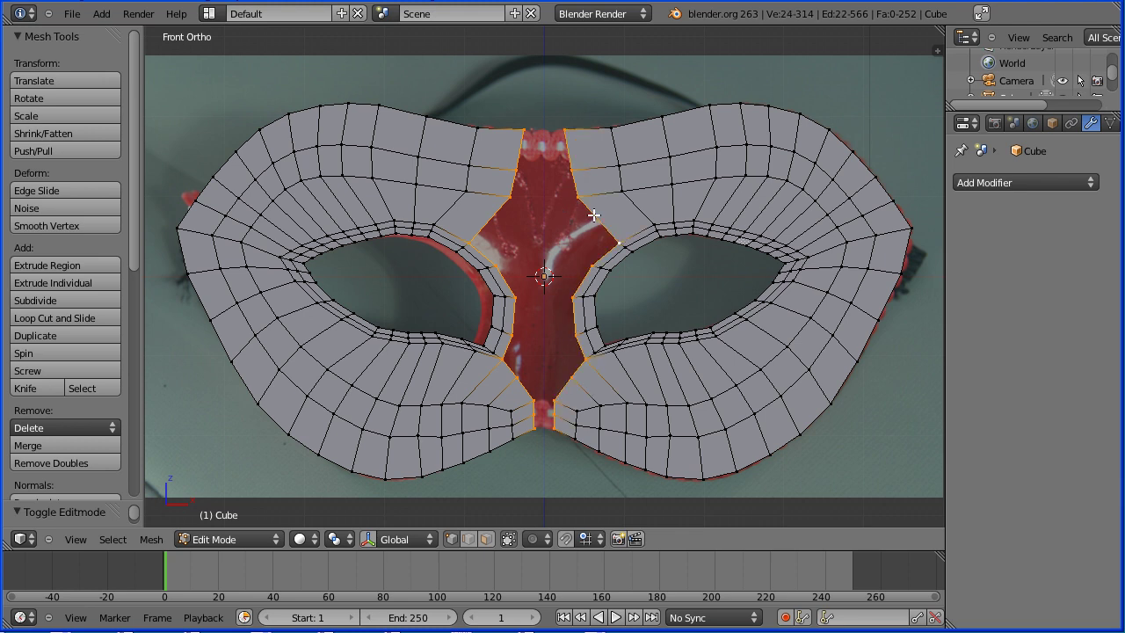
click(153, 538)
mouse_move(218, 273)
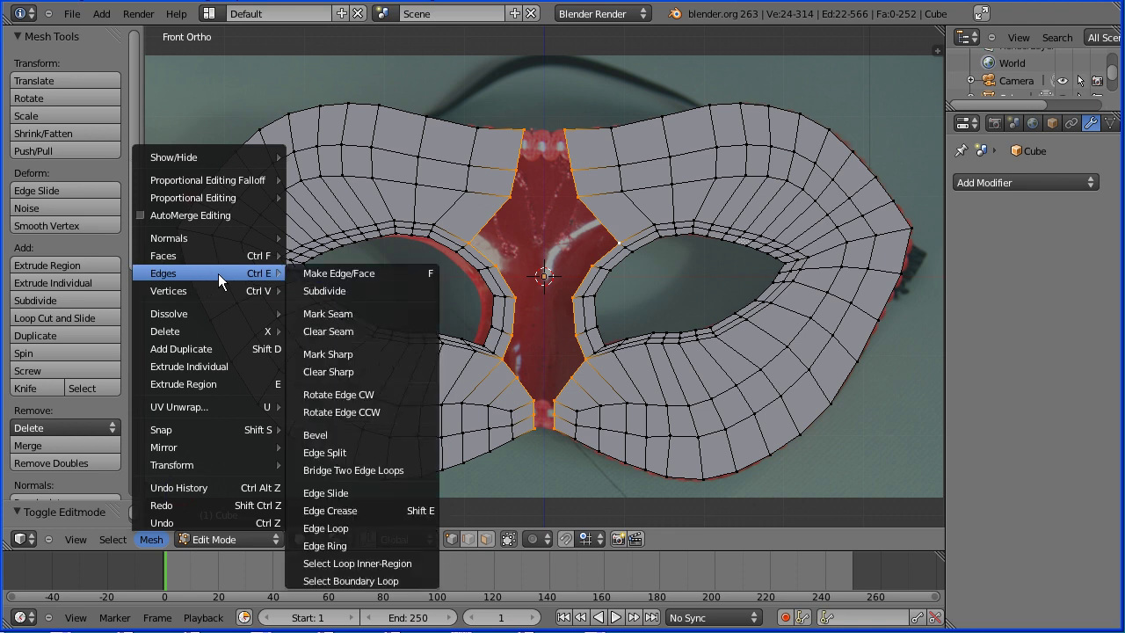
click(418, 470)
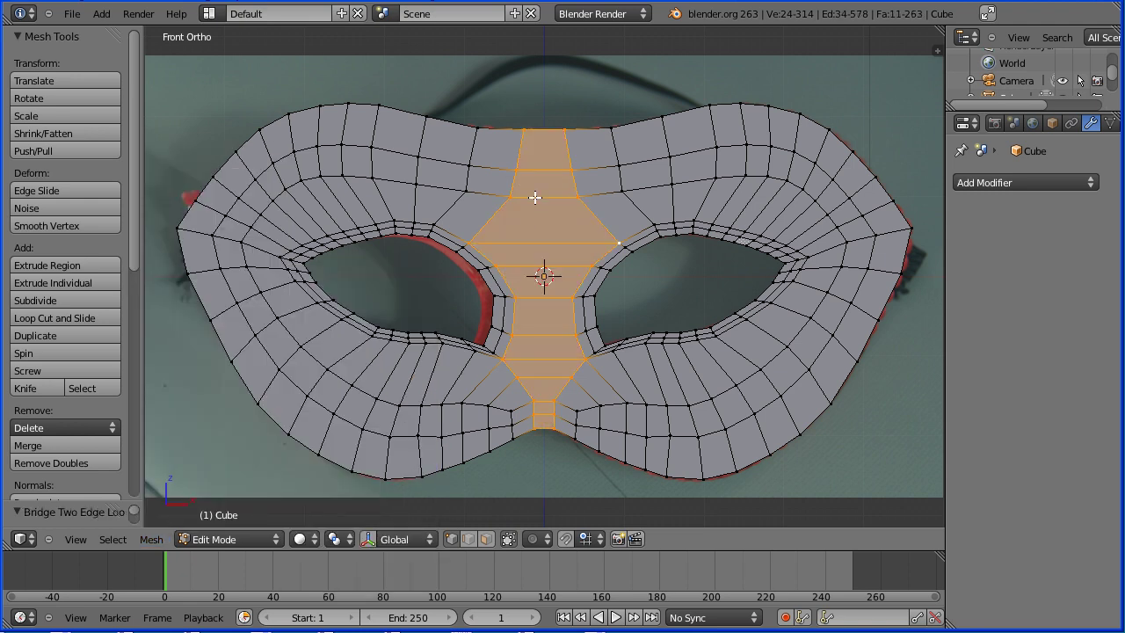
Knife-cut a vertical centre line through the bridged faces from the mask's upper edge to its lower edge
click(32, 391)
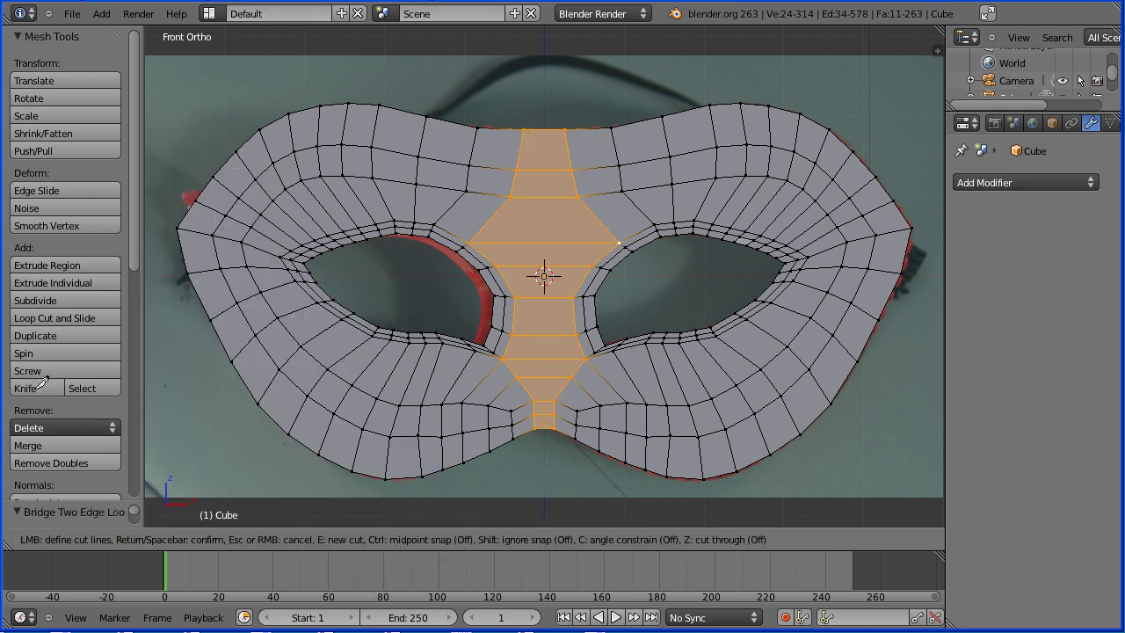
click(552, 129)
click(545, 428)
click(548, 428)
key(Return)
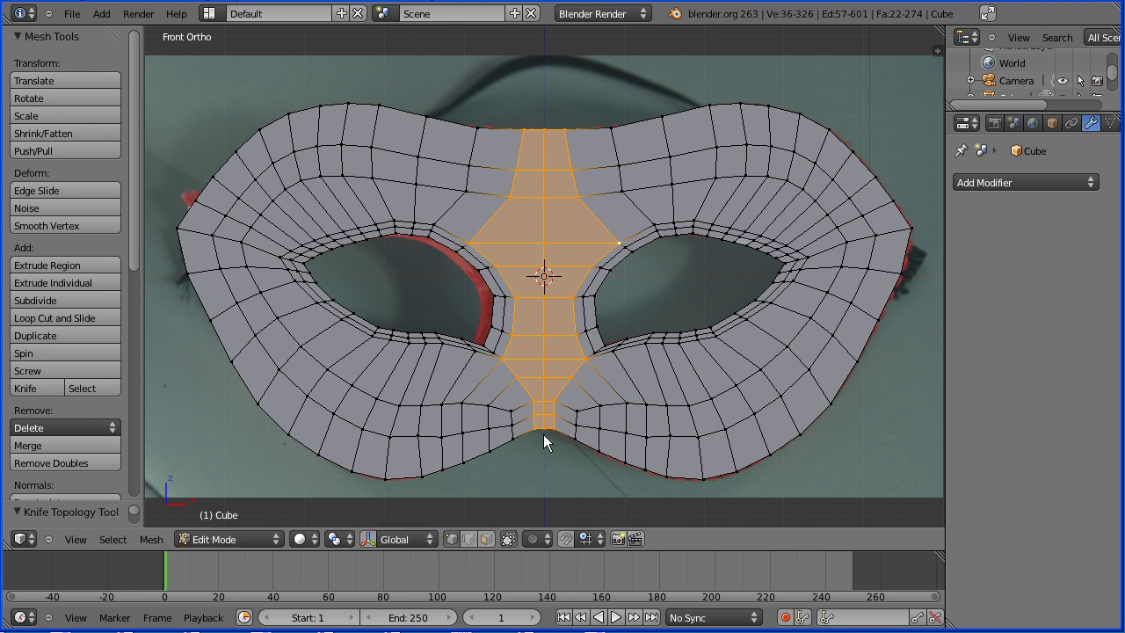